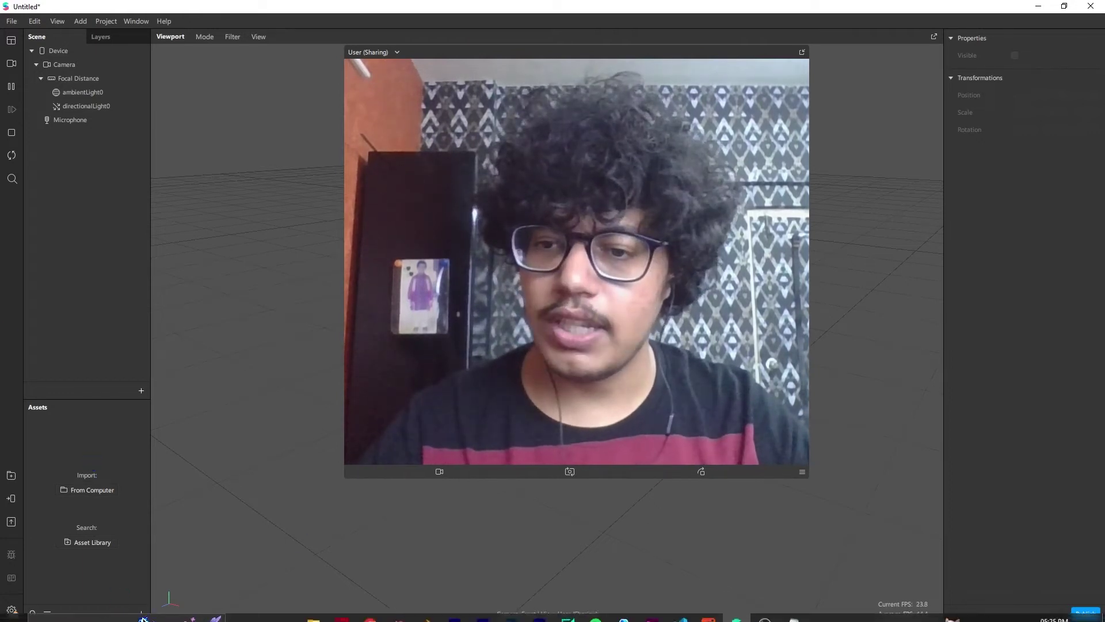
# - Start a texture-animation import in Spark AR, then close the import window
pyautogui.click(141, 614)
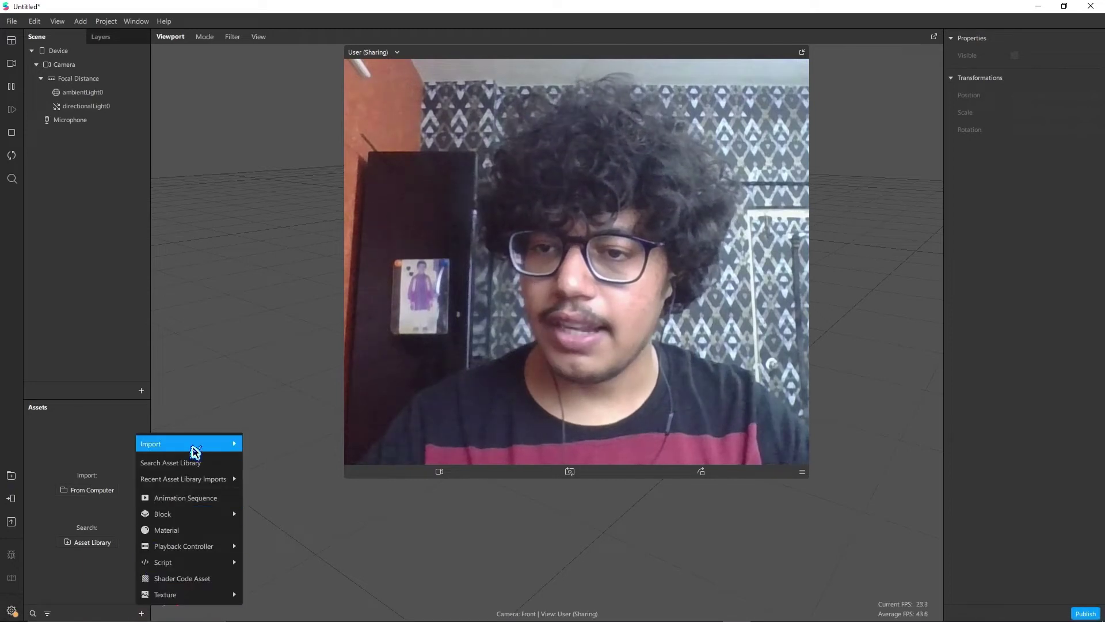
pyautogui.moveTo(195, 448)
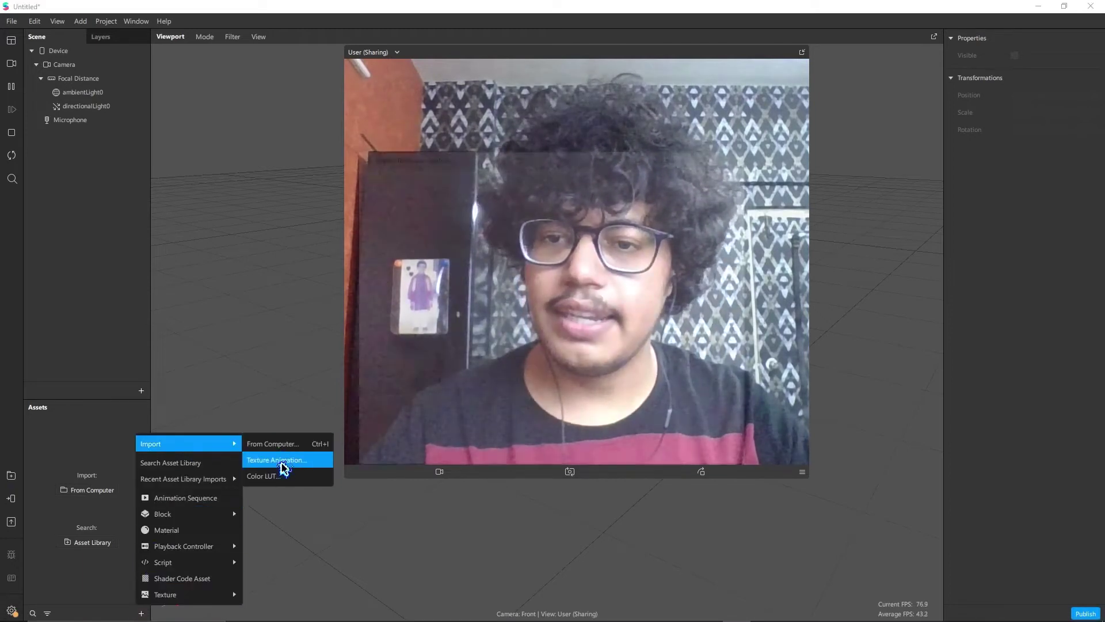
pyautogui.click(283, 468)
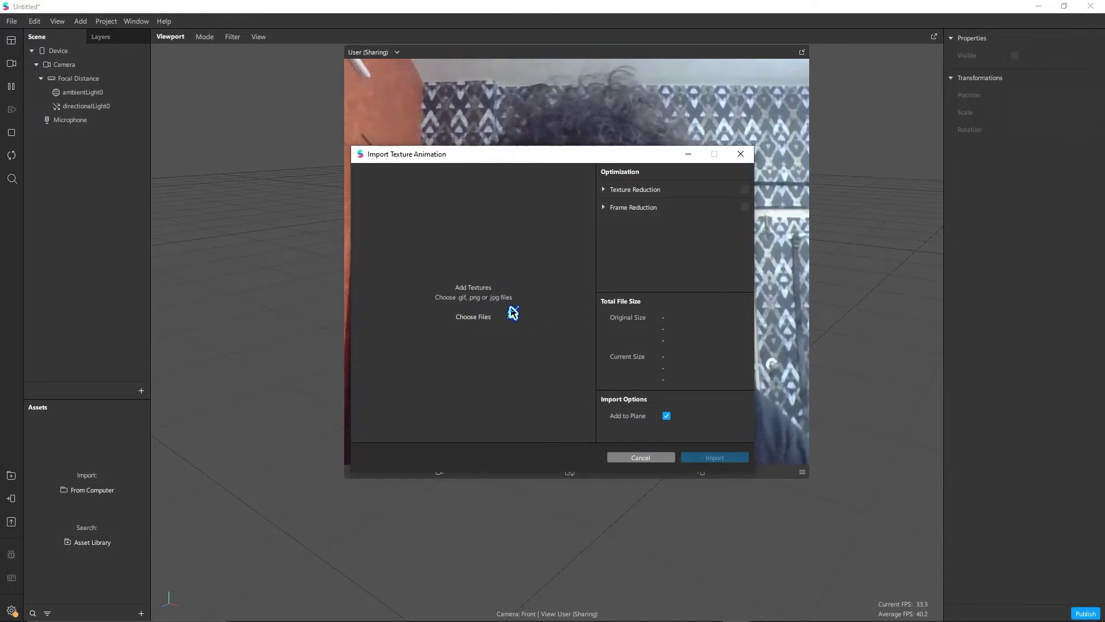
pyautogui.click(741, 153)
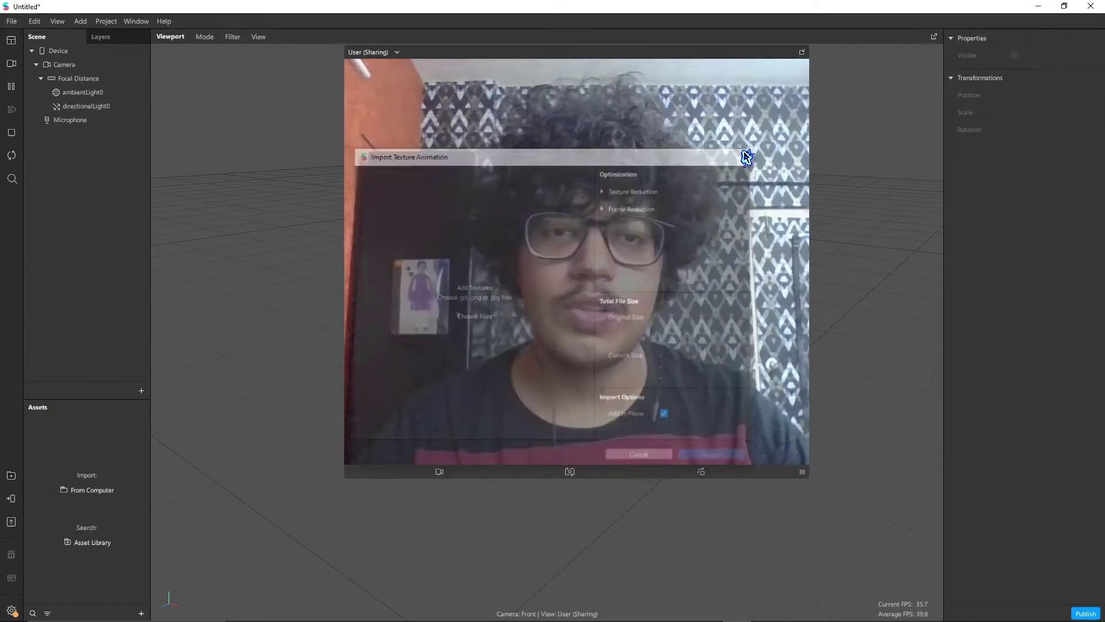
# - In After Effects, create Comp 1 at 1024×1024, 25 fps, lasting 0:00:03:00
pyautogui.moveTo(575, 619)
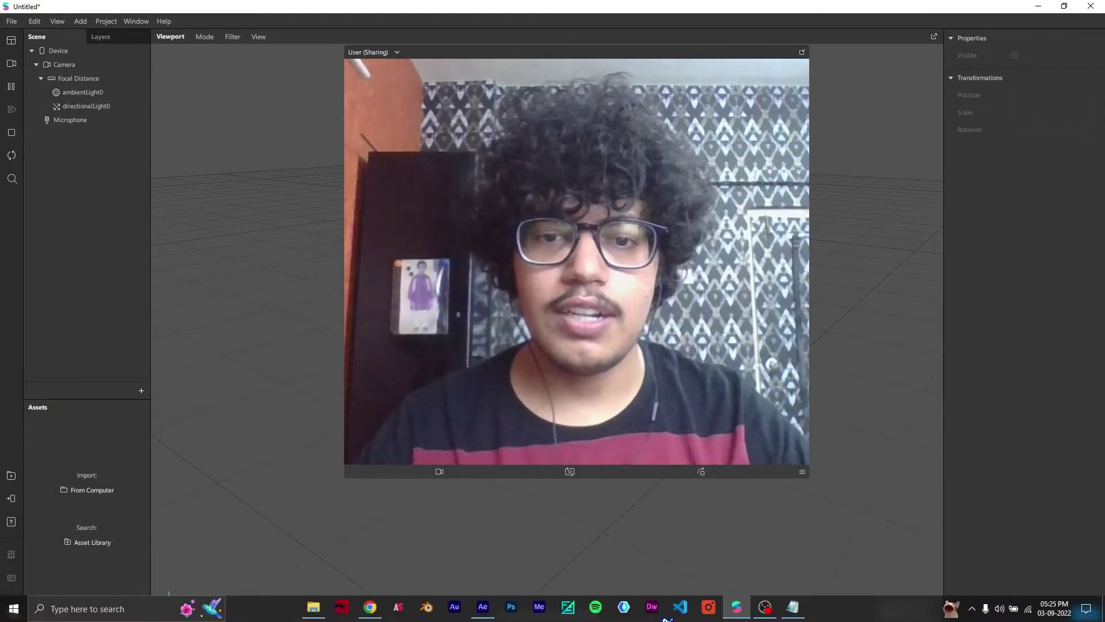
pyautogui.click(483, 612)
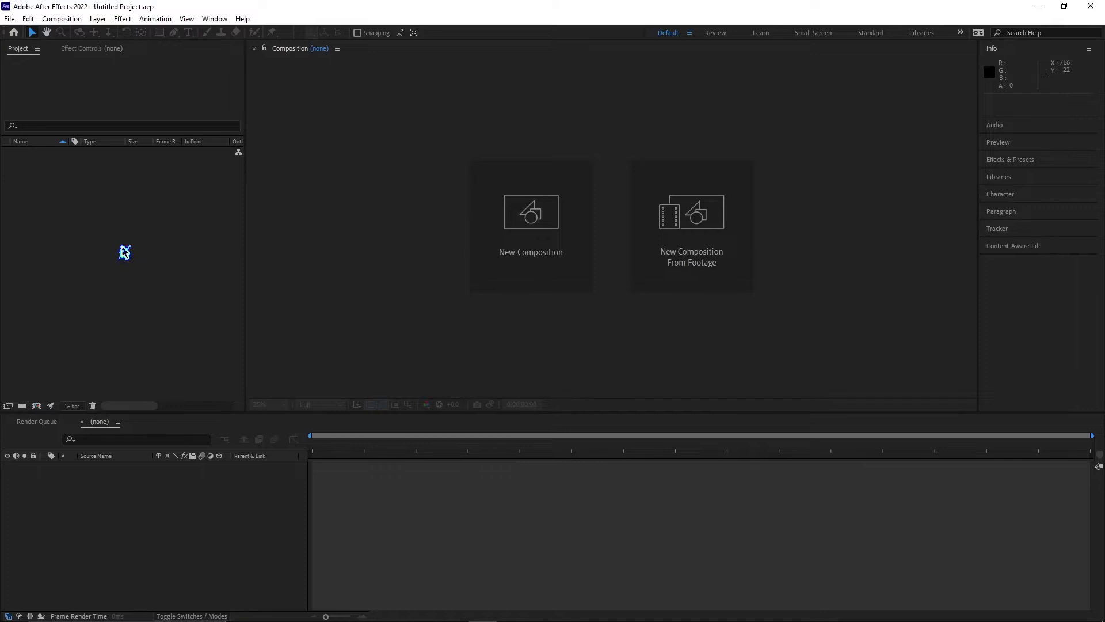
pyautogui.hotkey('ctrl', 'n')
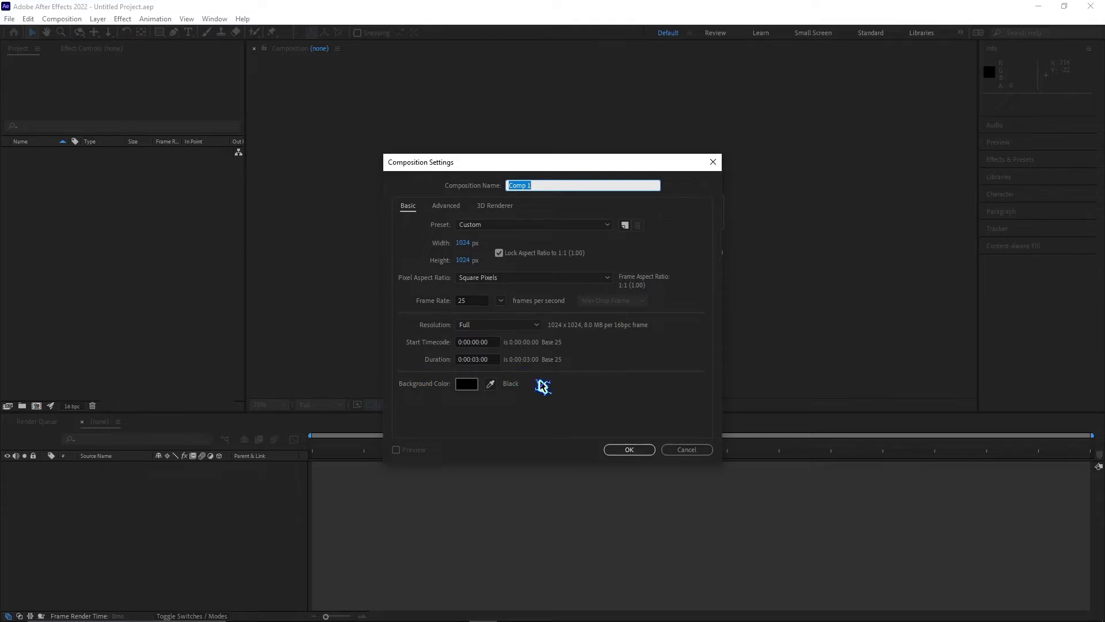
pyautogui.click(631, 451)
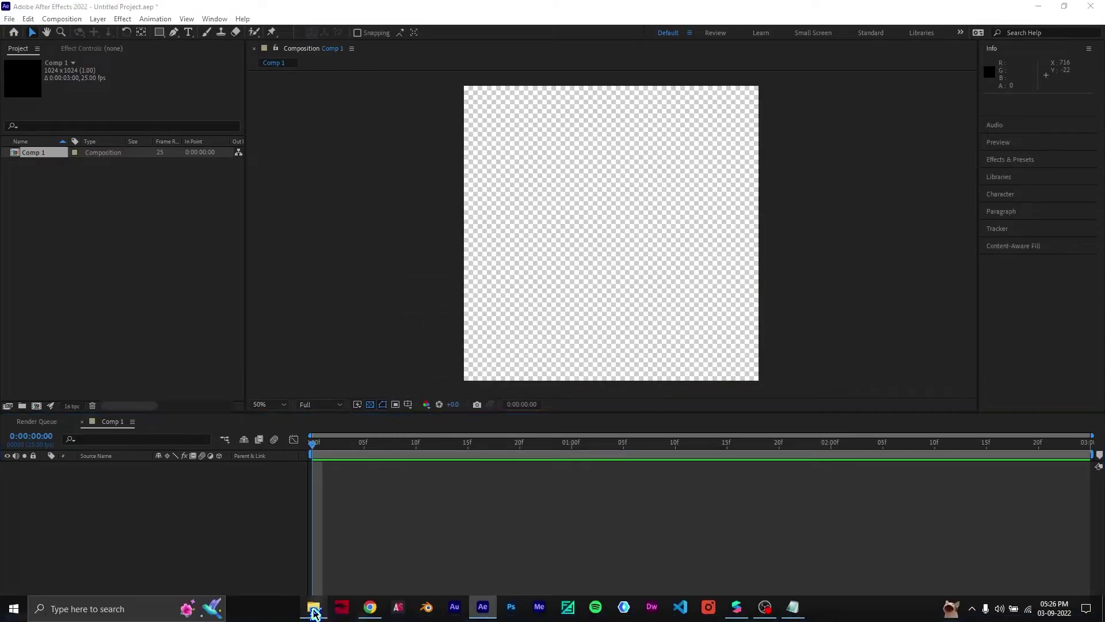
# - Find 191002_04_Firework_black_background_copy.mp4 in D:\gumroad\FireWork Sequences and drag it toward After Effects
pyautogui.click(316, 613)
pyautogui.click(55, 449)
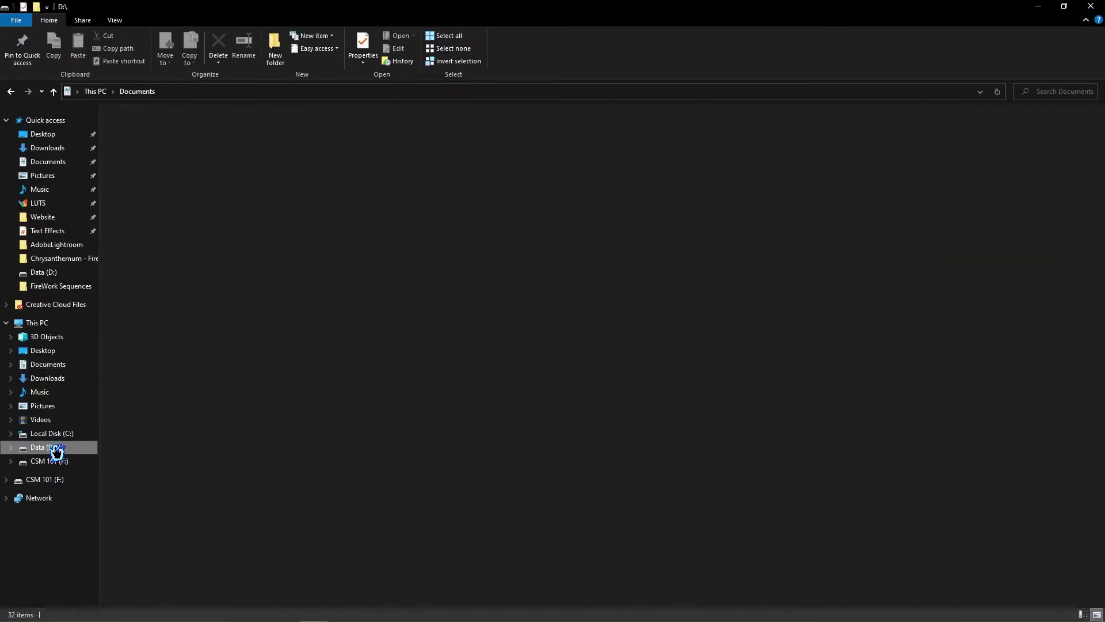
pyautogui.click(501, 226)
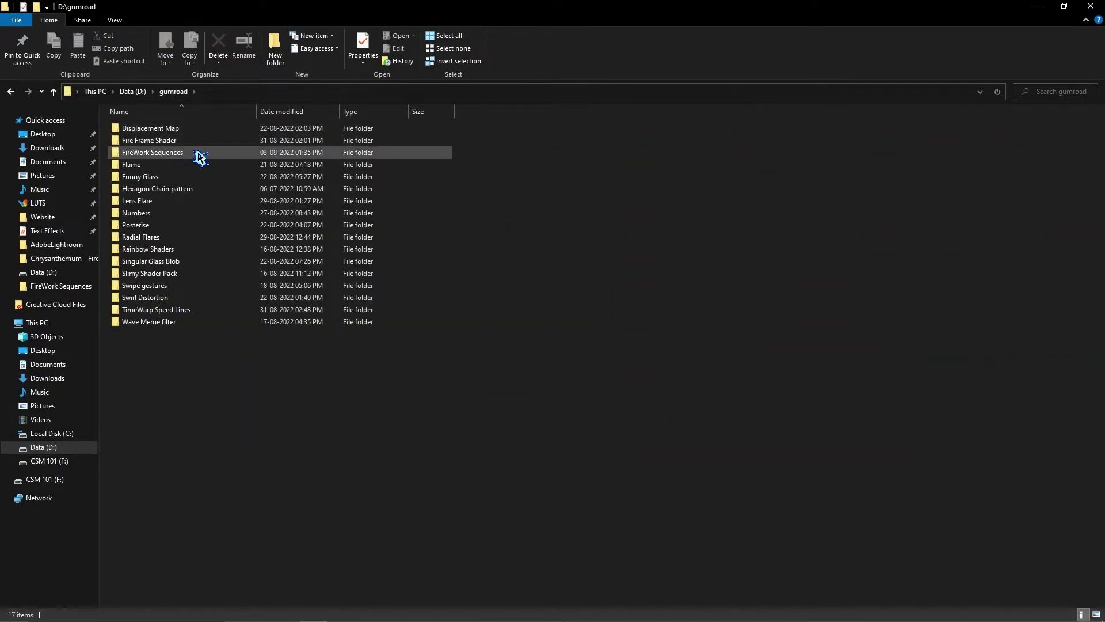
pyautogui.doubleClick(200, 157)
pyautogui.click(748, 128)
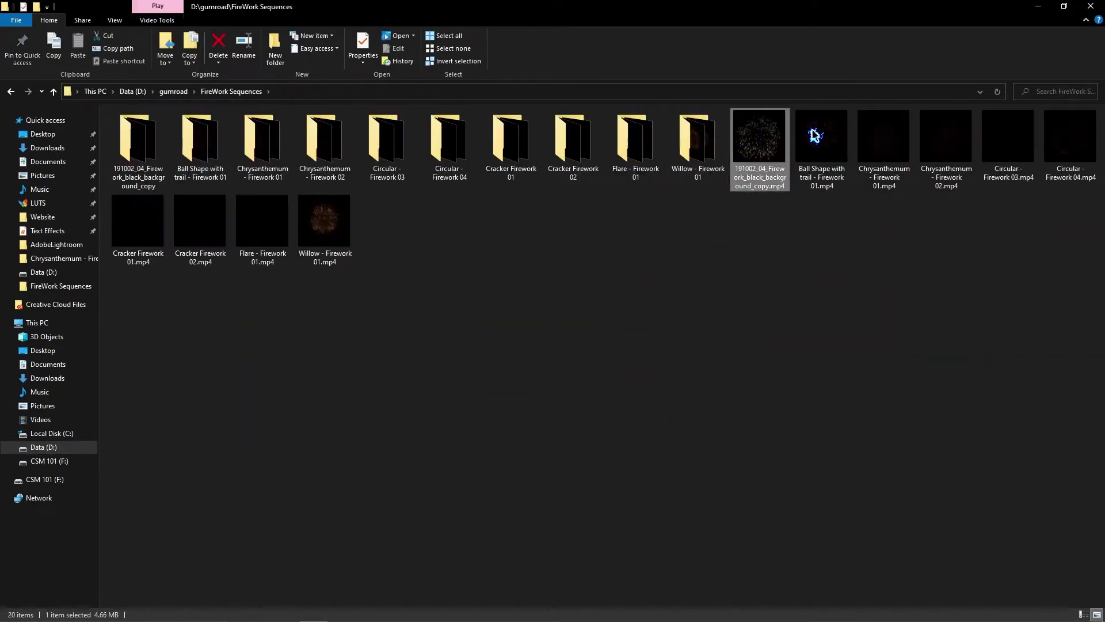
pyautogui.moveTo(765, 141); pyautogui.dragTo(274, 474)
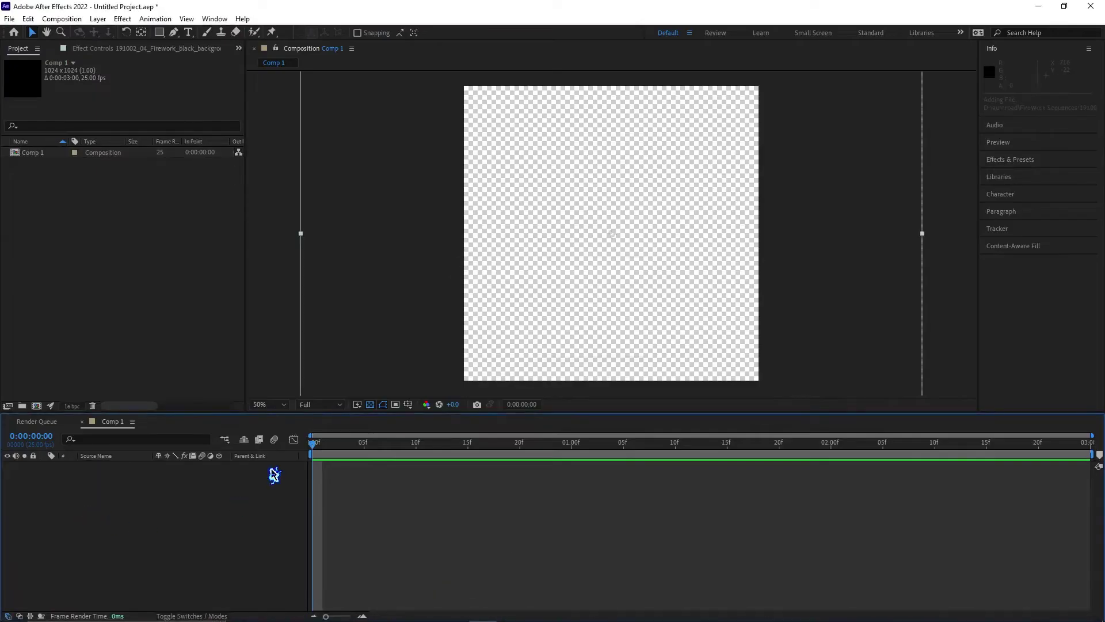
# - Add the firework clip to Comp 1, scale it to 47.3%, and reset the playhead to 0
pyautogui.click(122, 469)
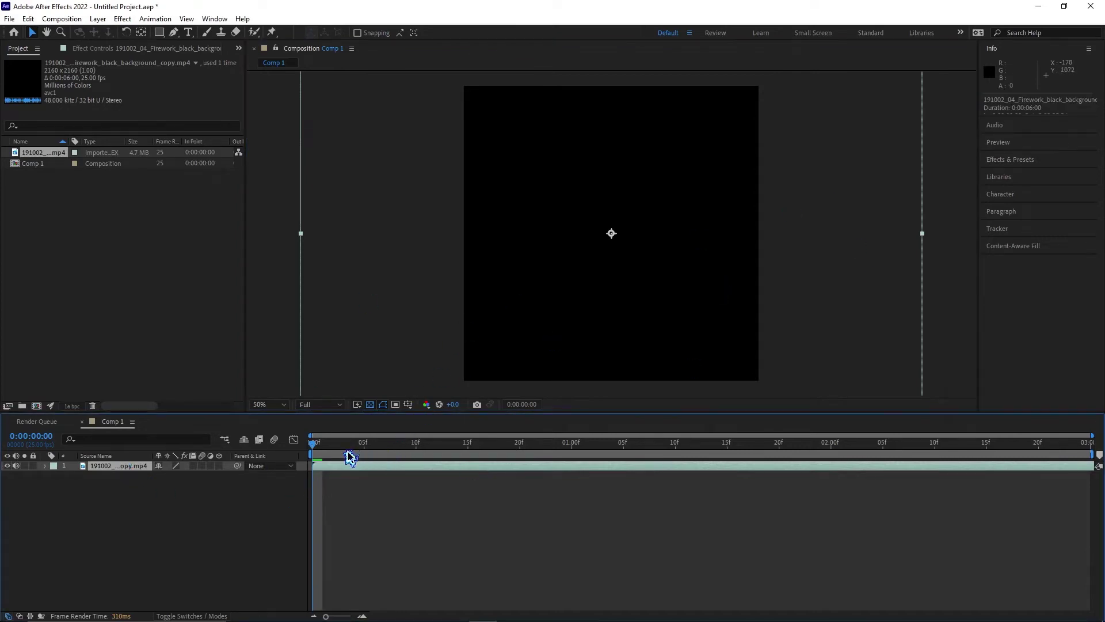
pyautogui.moveTo(350, 457); pyautogui.dragTo(676, 460)
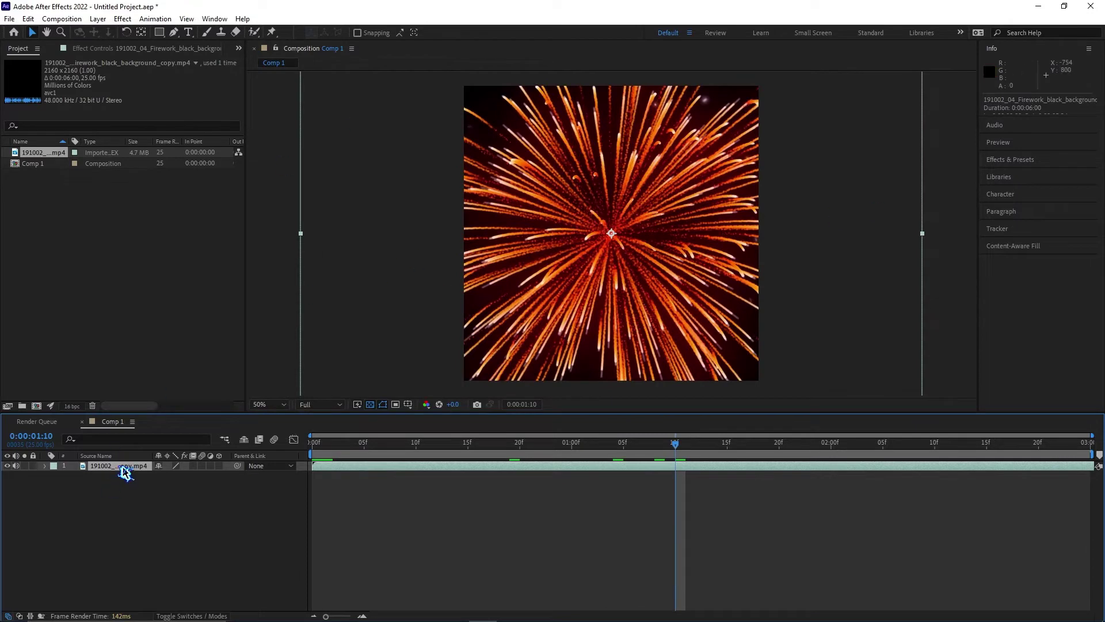
pyautogui.press('s')
pyautogui.moveTo(188, 479); pyautogui.dragTo(152, 479)
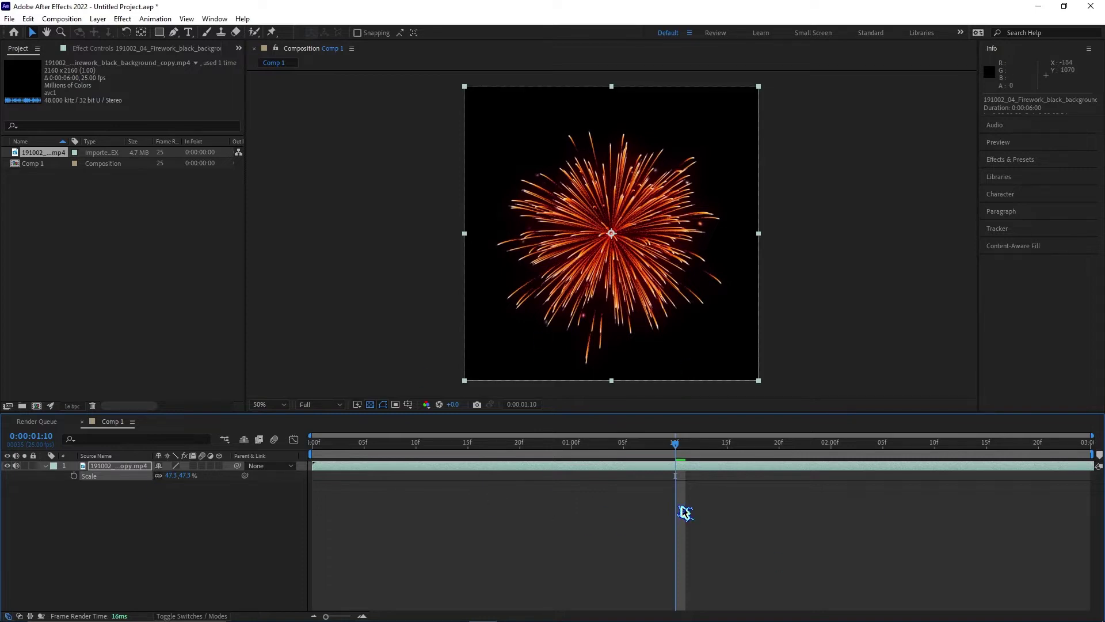
pyautogui.moveTo(677, 444); pyautogui.dragTo(185, 506)
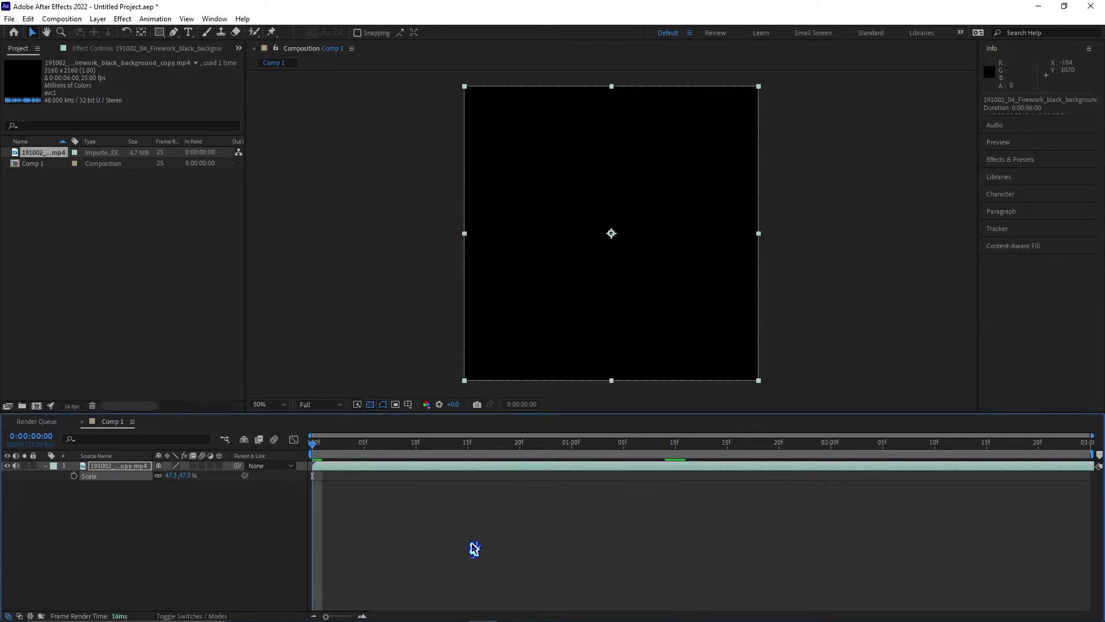
pyautogui.click(453, 551)
pyautogui.press('space')
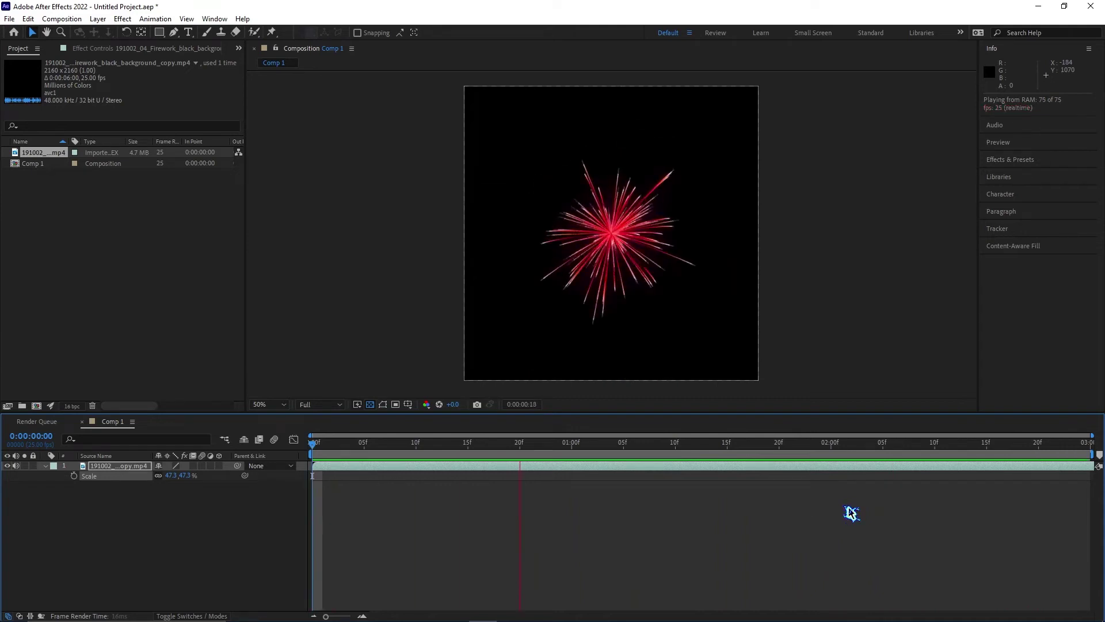
pyautogui.press('space')
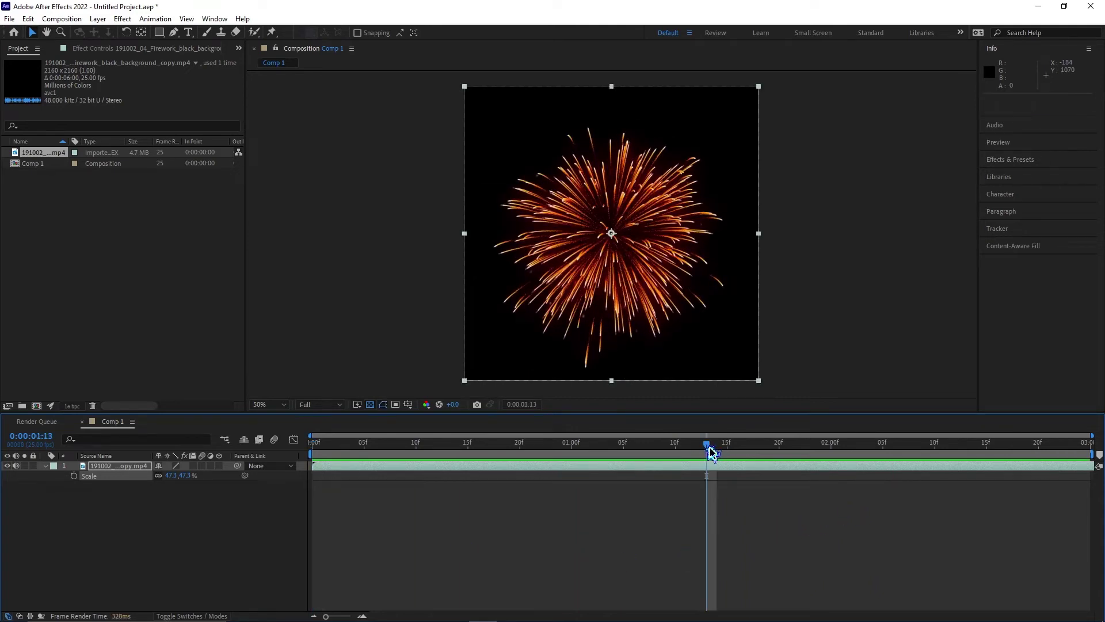
pyautogui.click(374, 447)
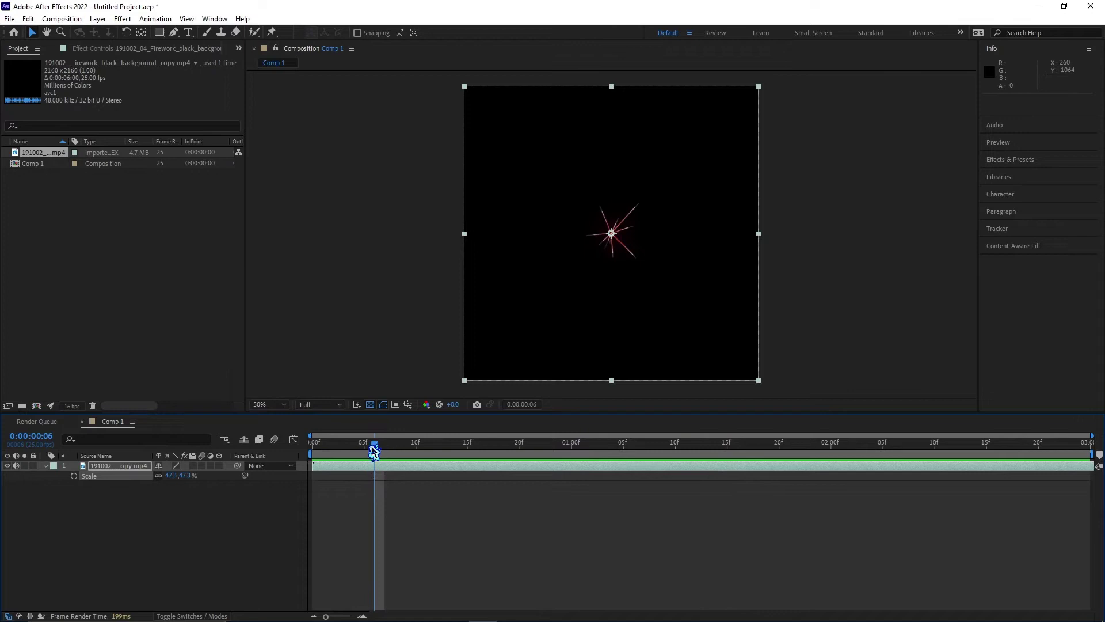
pyautogui.moveTo(374, 444); pyautogui.dragTo(665, 446)
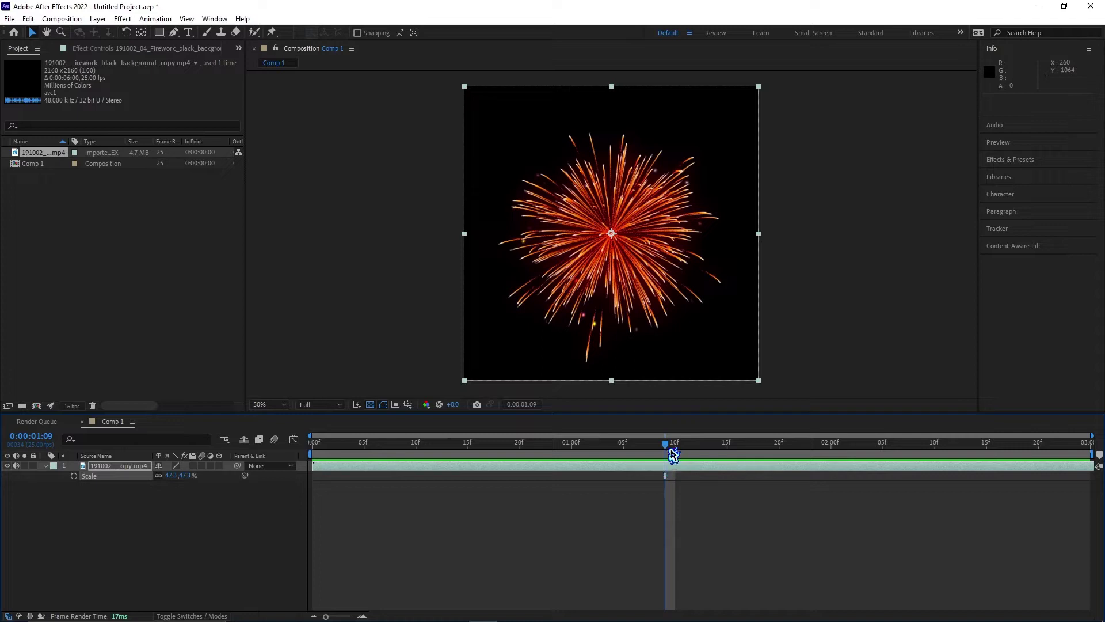
pyautogui.moveTo(664, 447); pyautogui.dragTo(395, 469)
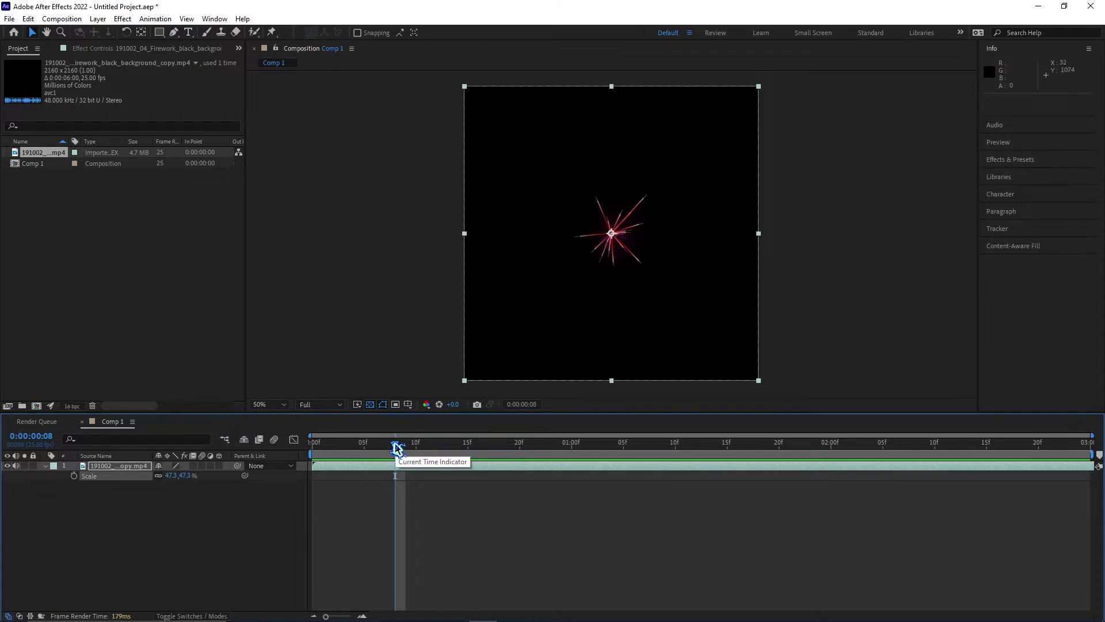
pyautogui.moveTo(396, 448); pyautogui.dragTo(655, 449)
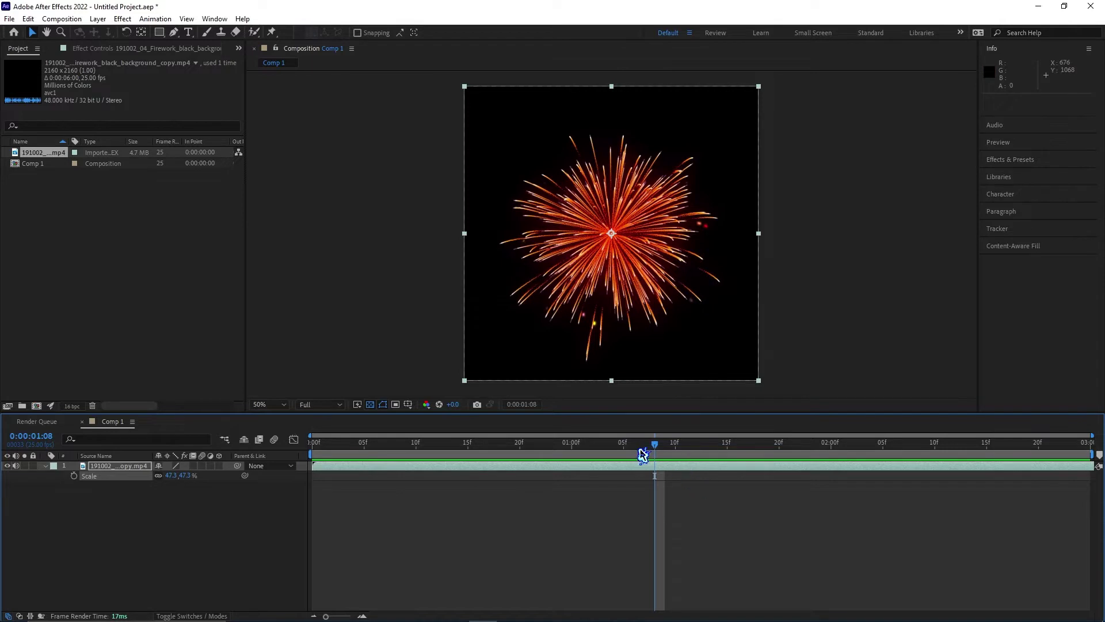
pyautogui.moveTo(659, 449); pyautogui.dragTo(1080, 468)
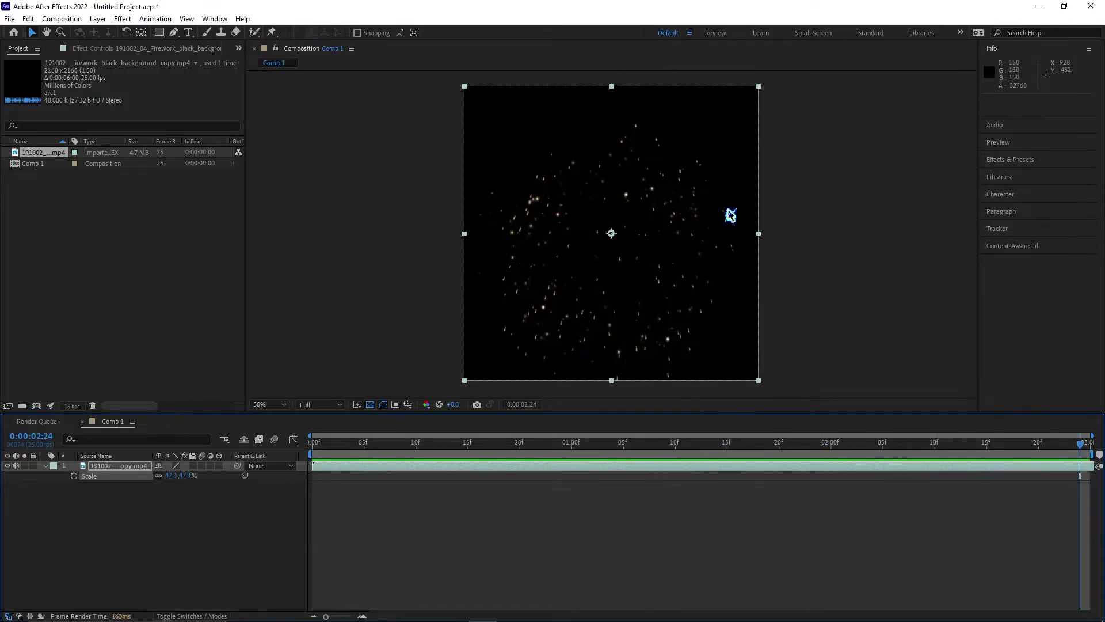
pyautogui.moveTo(1010, 449); pyautogui.dragTo(644, 452)
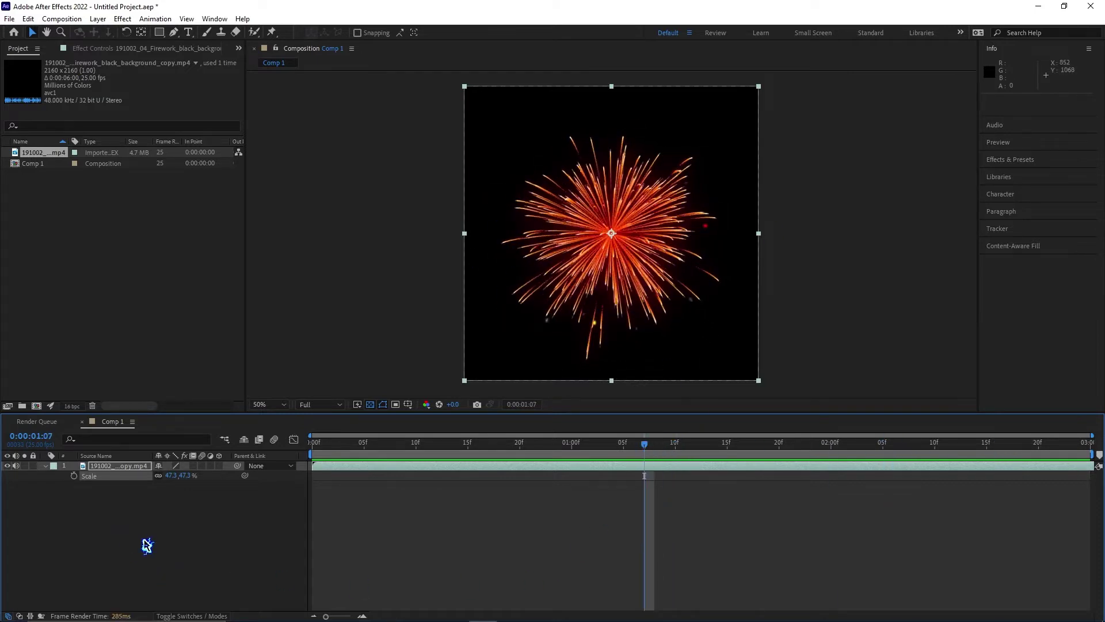
# - Deselect the firework layer and add Comp 1 to the Render Queue
pyautogui.click(141, 538)
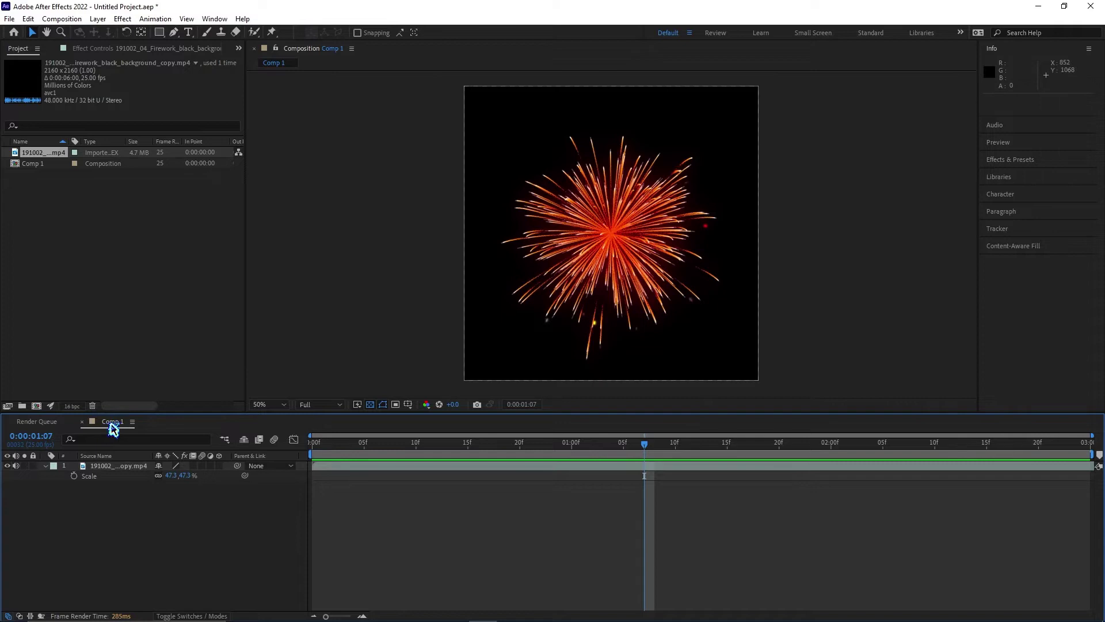
pyautogui.click(62, 19)
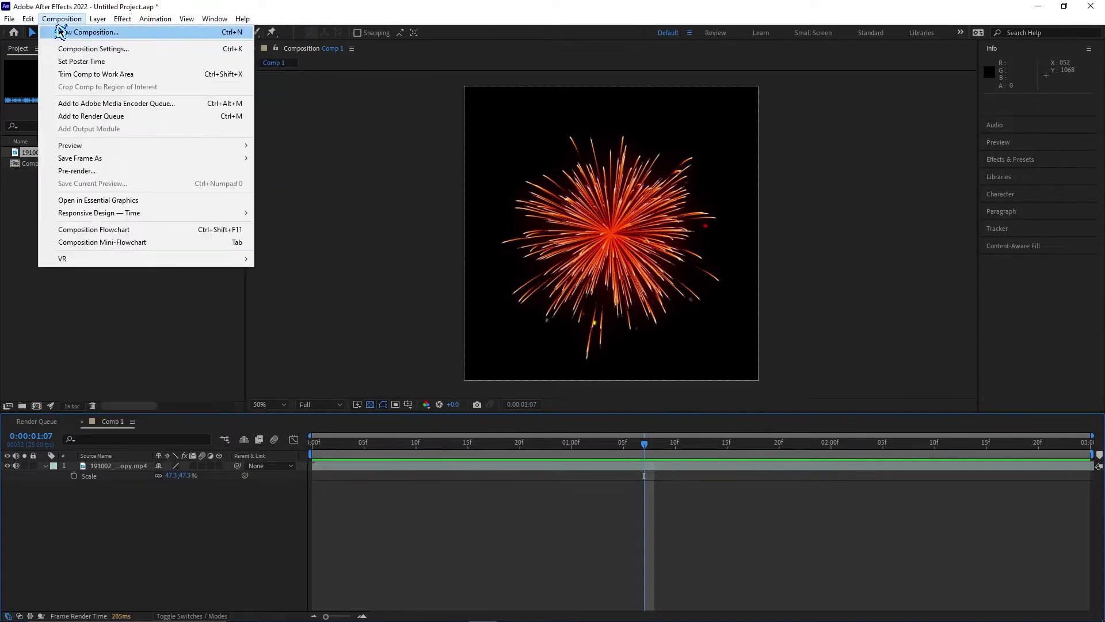
pyautogui.click(129, 116)
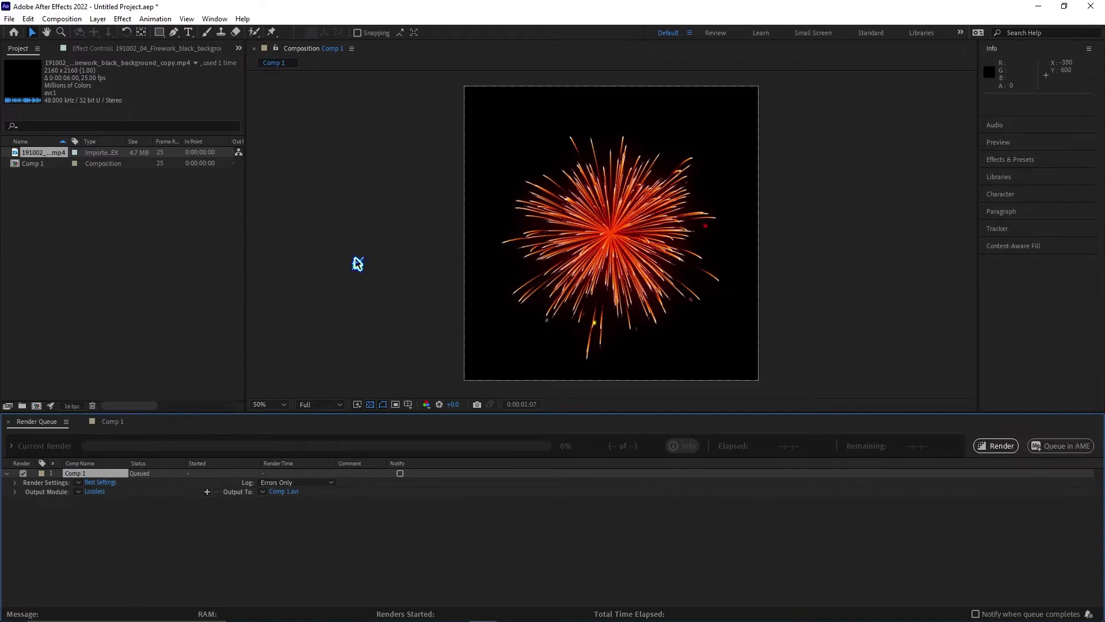
# - Set the output module format to JPEG Sequence
pyautogui.click(95, 492)
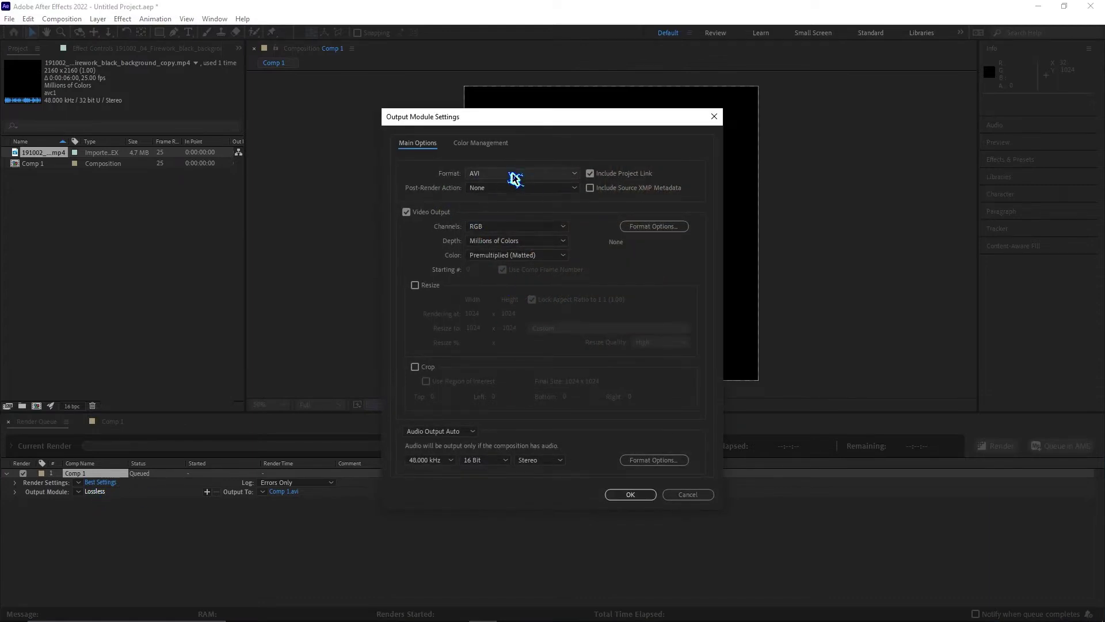
pyautogui.click(521, 174)
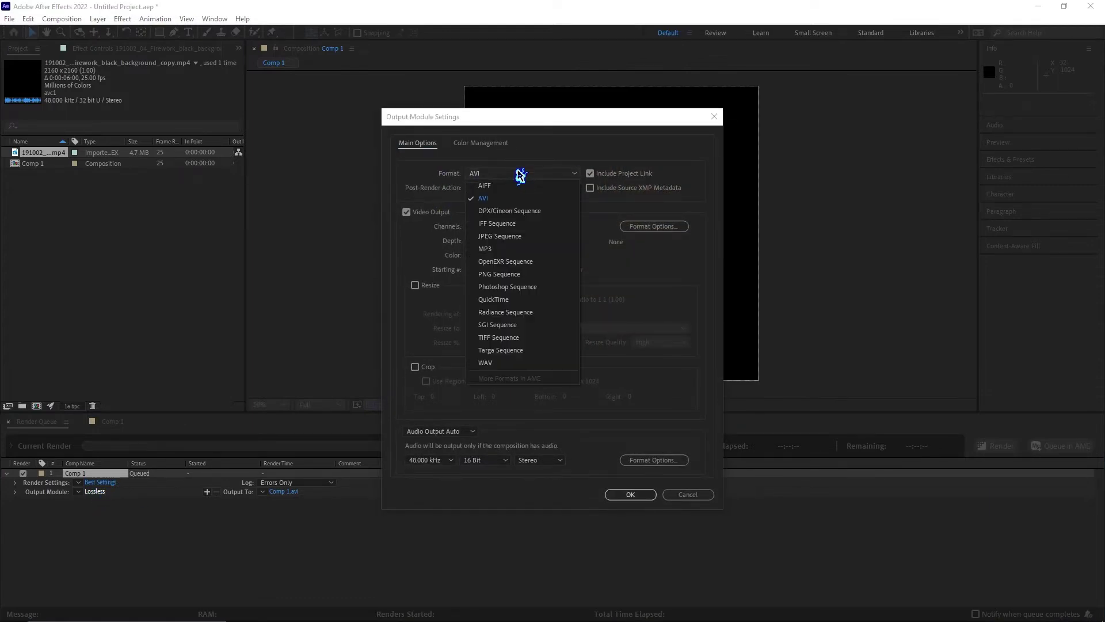
pyautogui.click(505, 237)
pyautogui.click(553, 174)
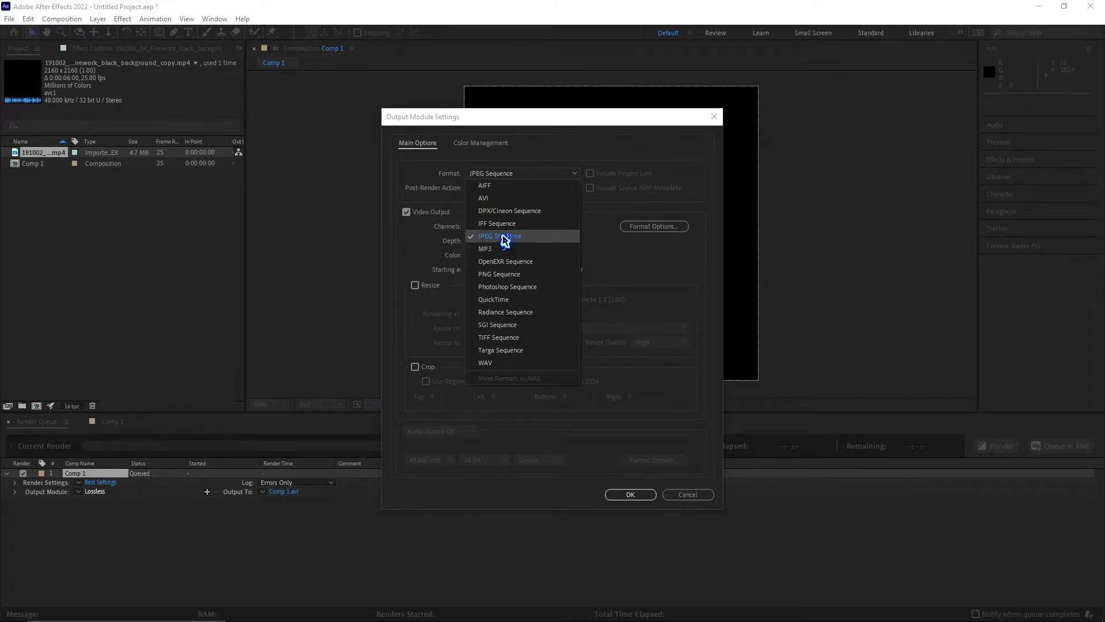
pyautogui.click(502, 236)
pyautogui.click(631, 495)
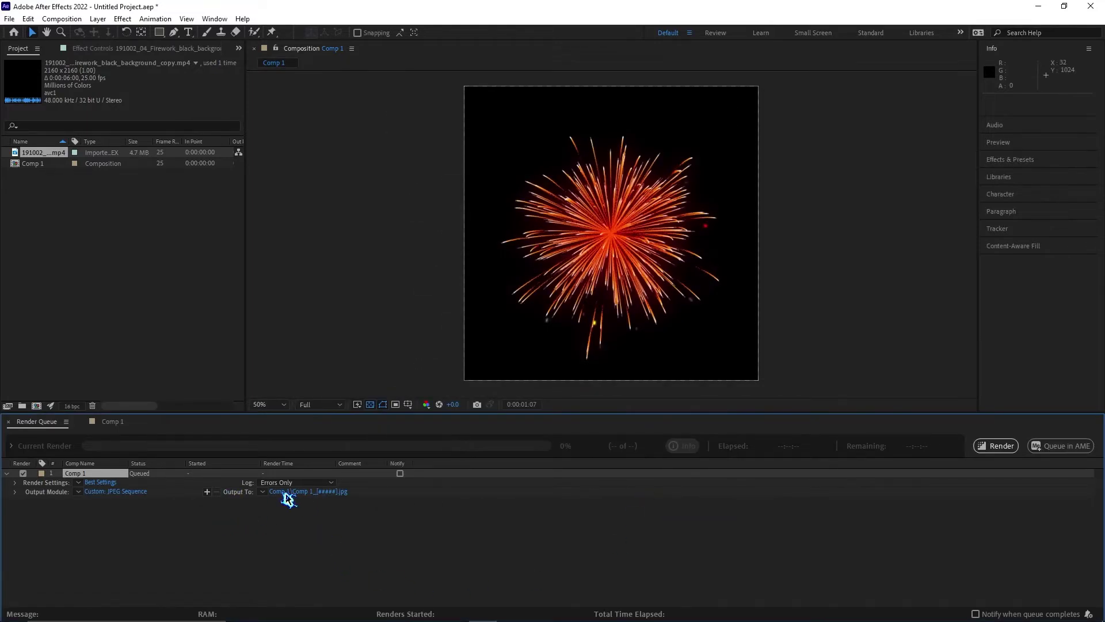
# - Output frames as Comp 1_[#####].jpg into a Comp 1 folder and render
pyautogui.click(324, 494)
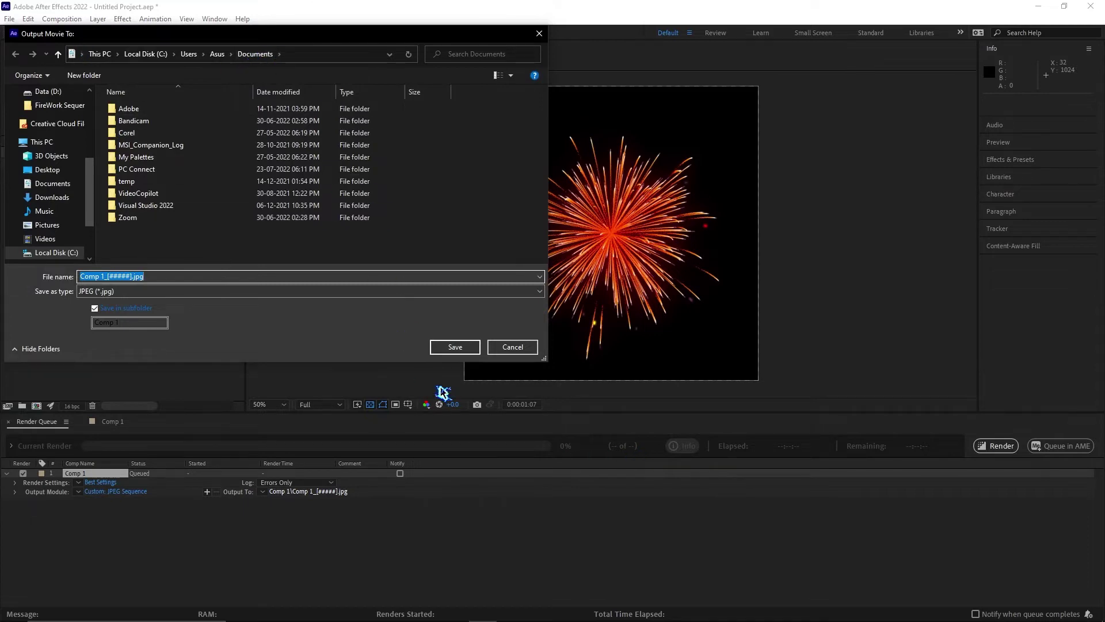
pyautogui.click(456, 348)
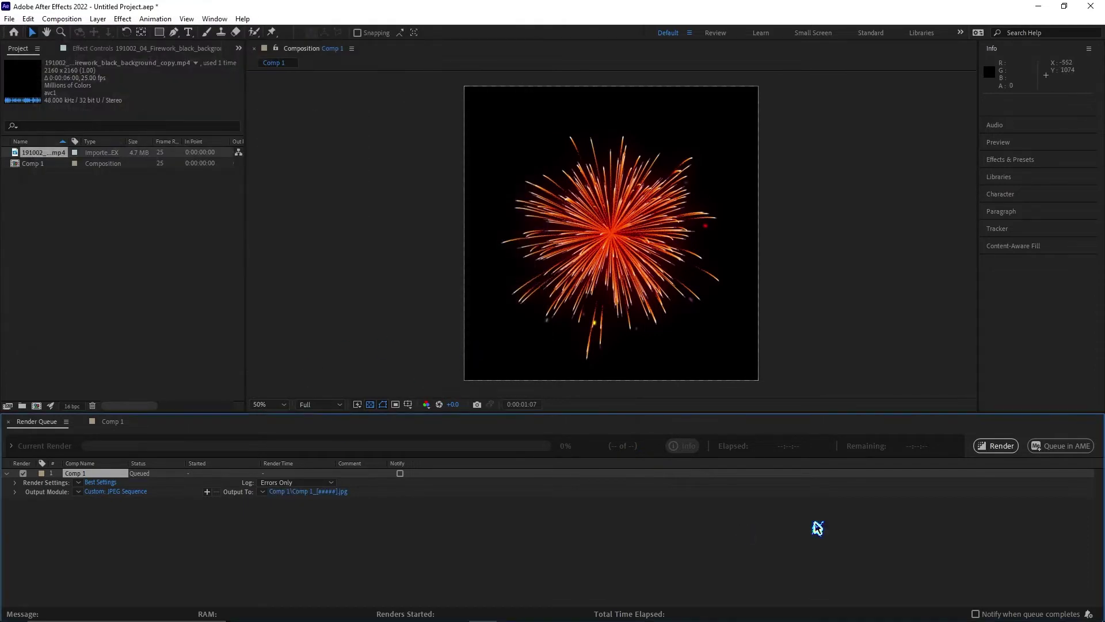
pyautogui.click(999, 444)
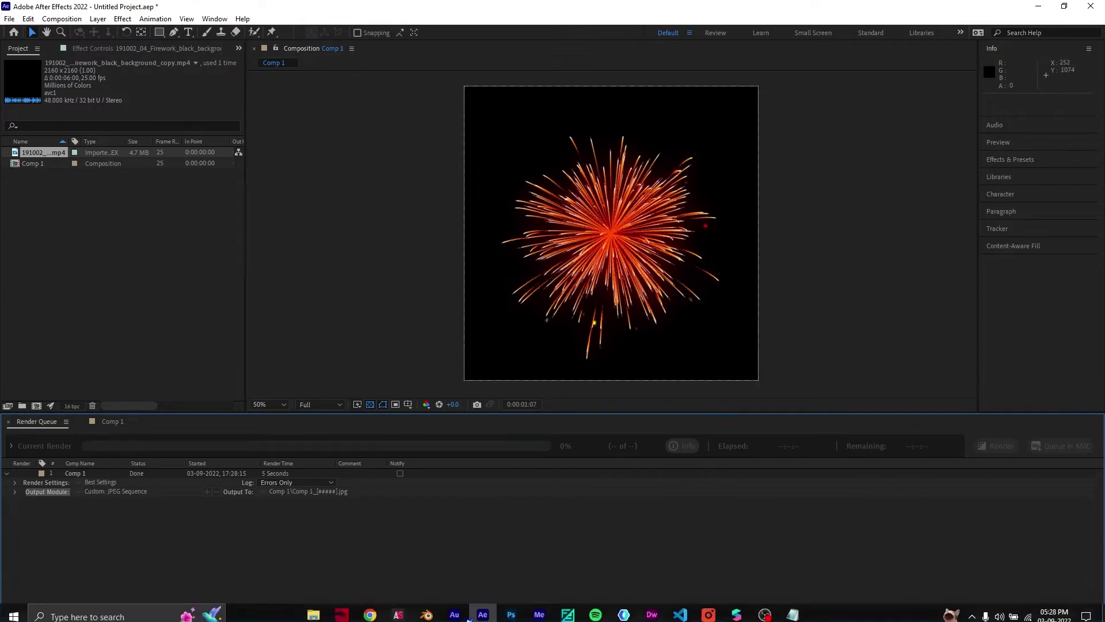
# - Check the Documents\Comp 1 folder's properties: 75 files, 21.2 MB
pyautogui.click(315, 609)
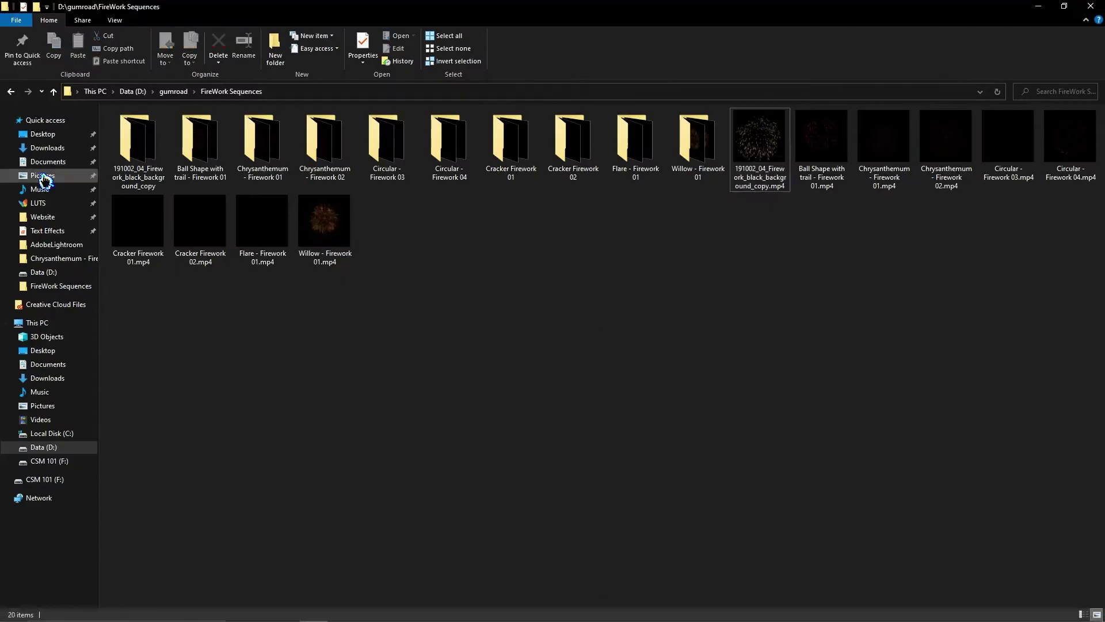
pyautogui.click(46, 162)
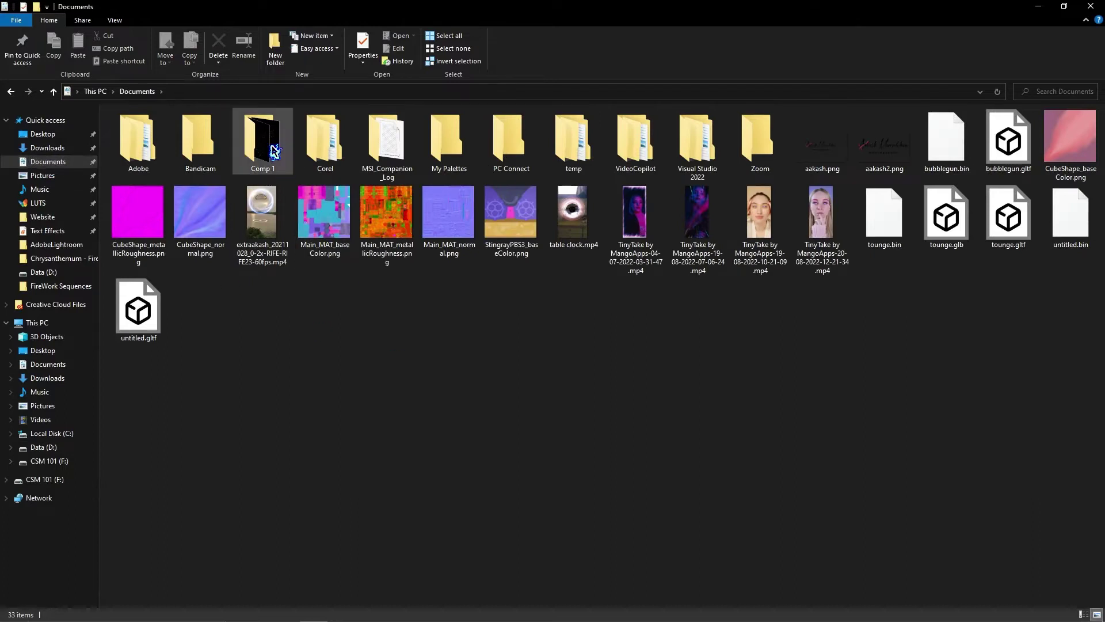
pyautogui.click(270, 147)
pyautogui.rightClick(268, 146)
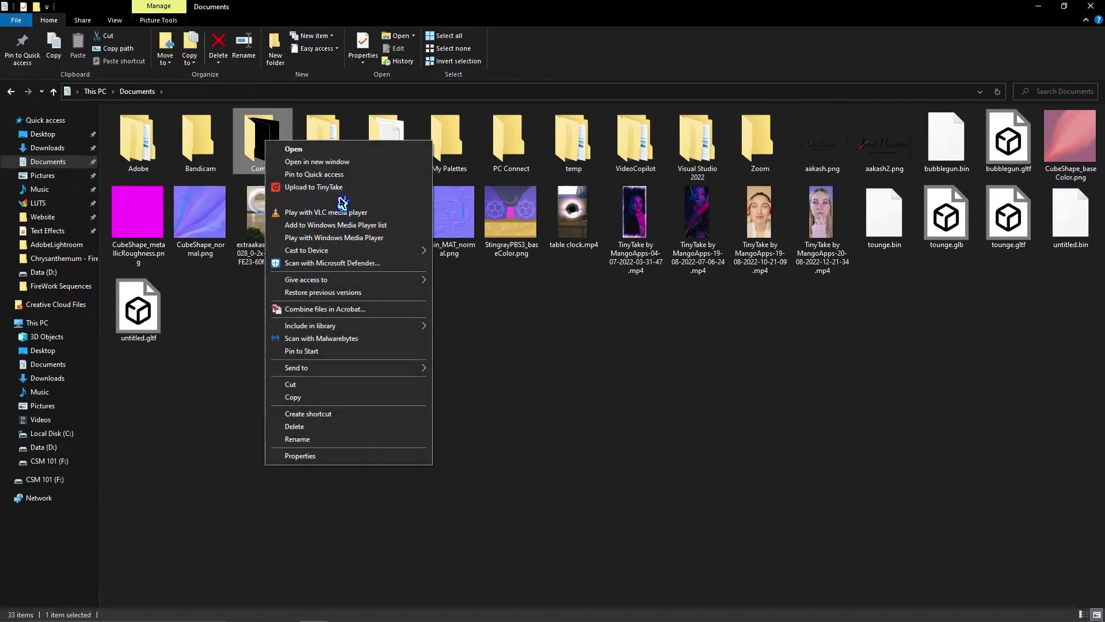
pyautogui.click(301, 456)
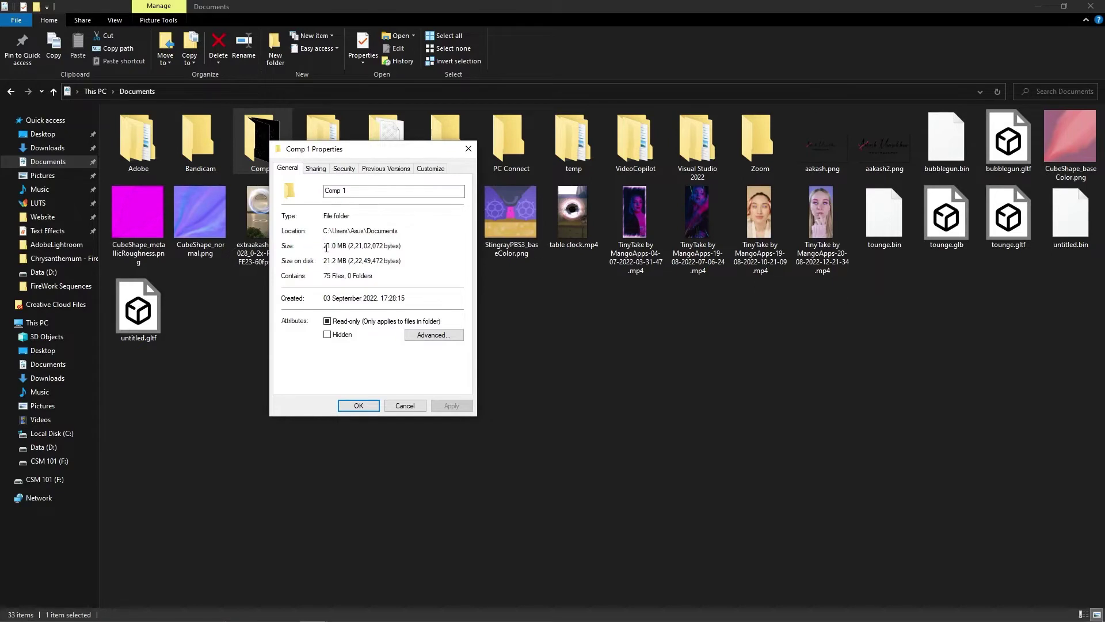
pyautogui.click(563, 381)
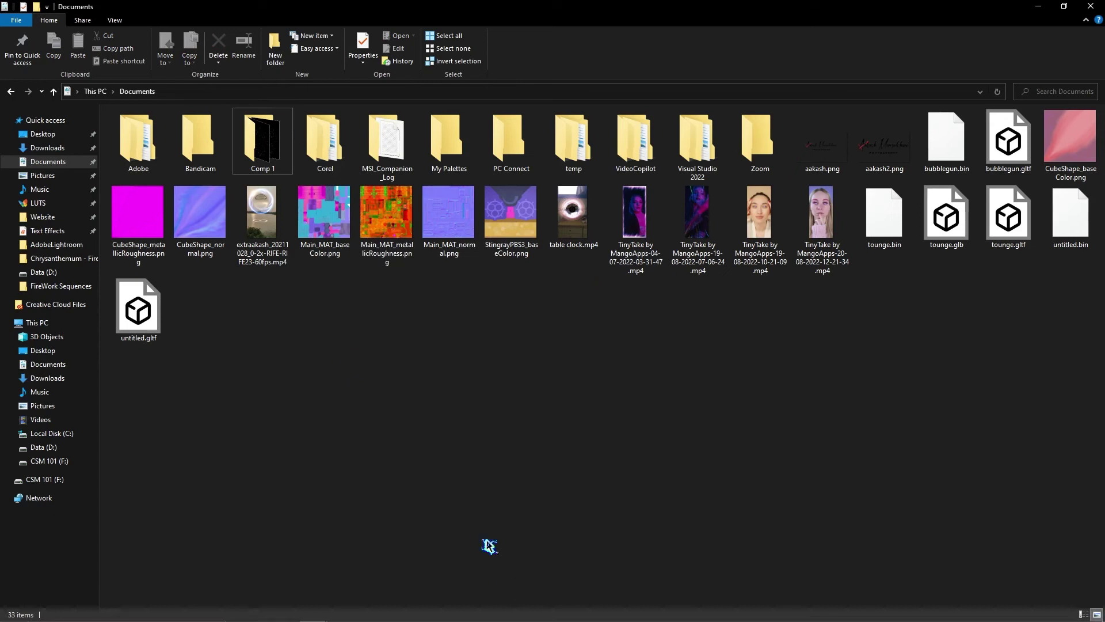
# - Bring Spark AR Studio forward and drag the simulator edge right to reveal the 3D viewport
pyautogui.moveTo(848, 620)
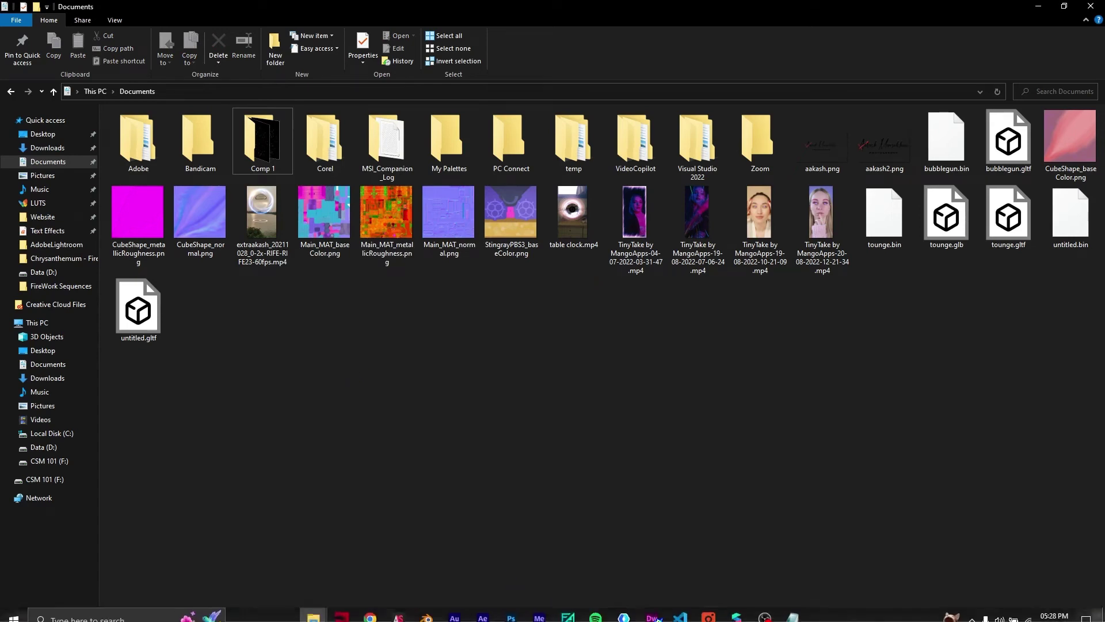
pyautogui.click(739, 608)
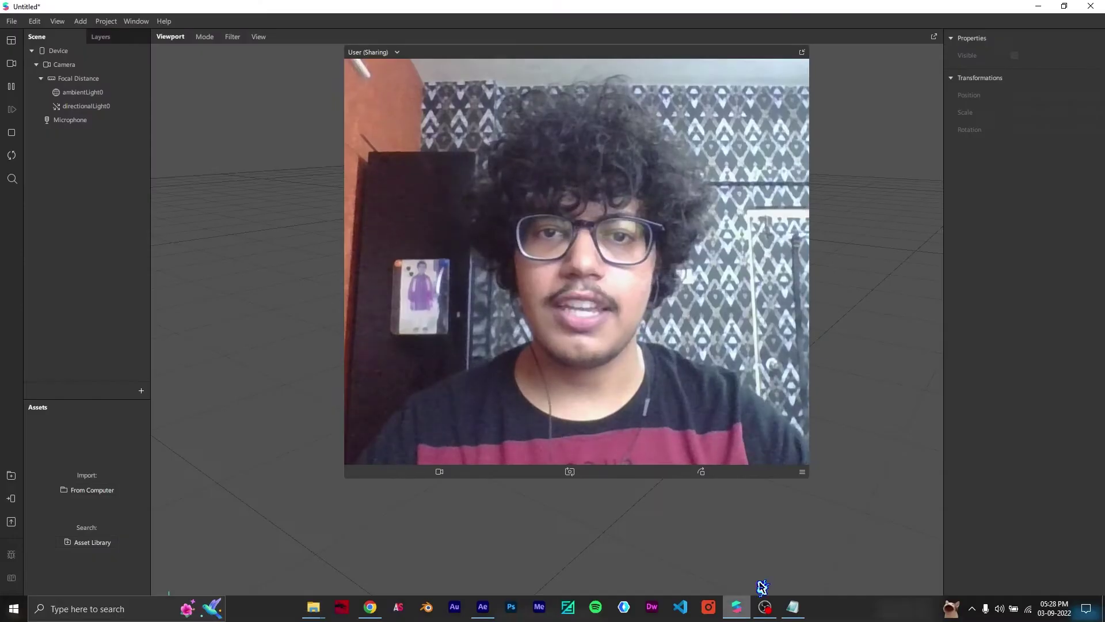
pyautogui.click(804, 55)
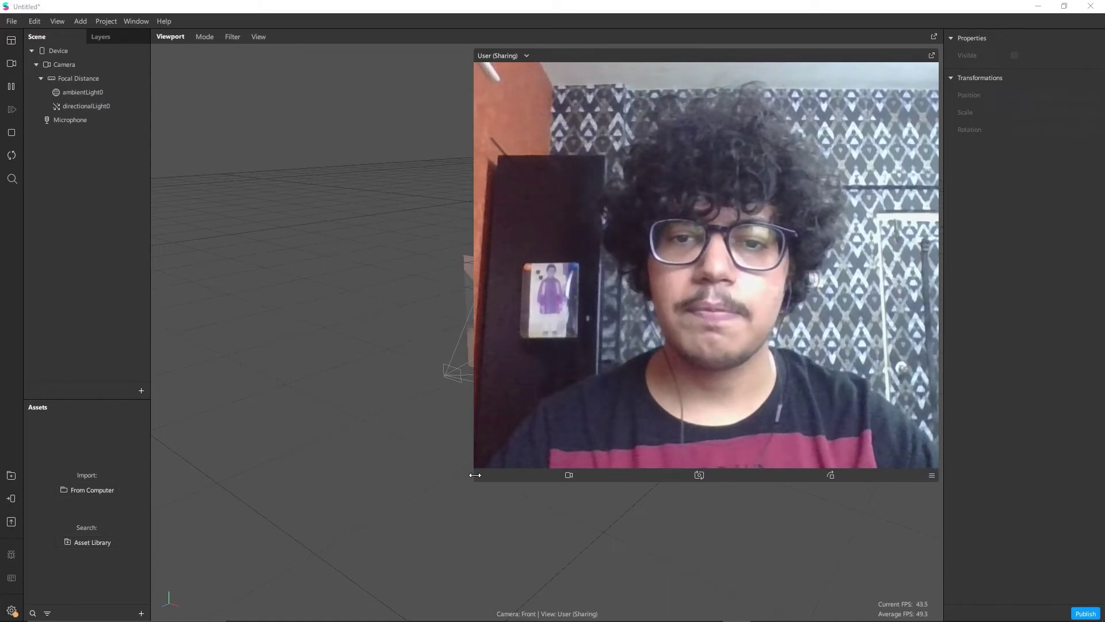
pyautogui.moveTo(474, 471); pyautogui.dragTo(725, 449)
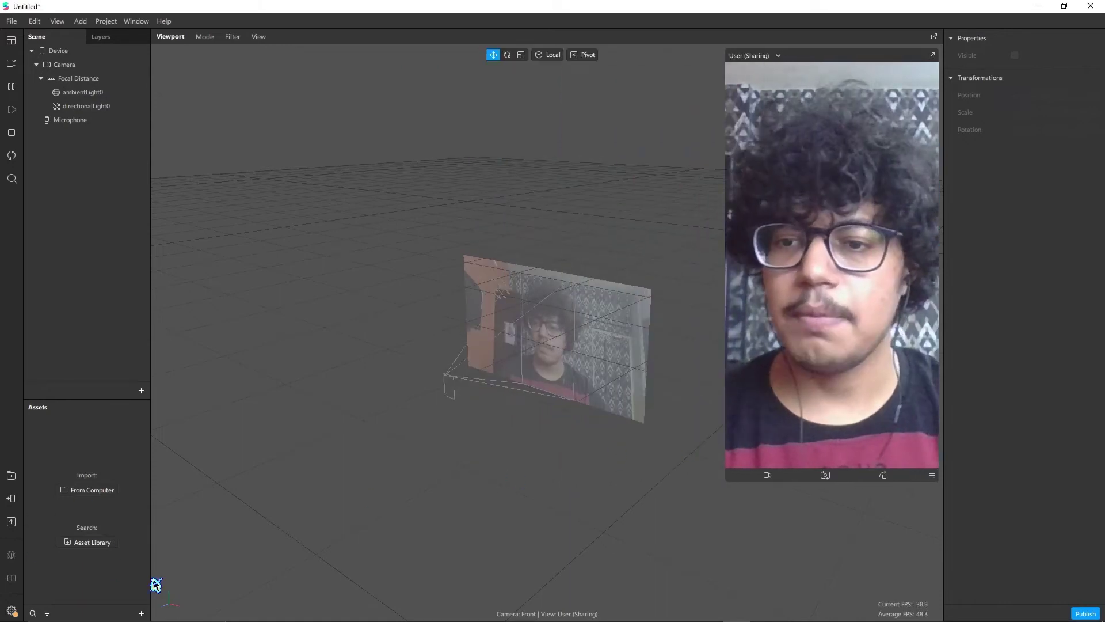
# - Return to File Explorer and open D:\gumroad\FireWork Sequences
pyautogui.moveTo(151, 620)
pyautogui.moveTo(314, 608)
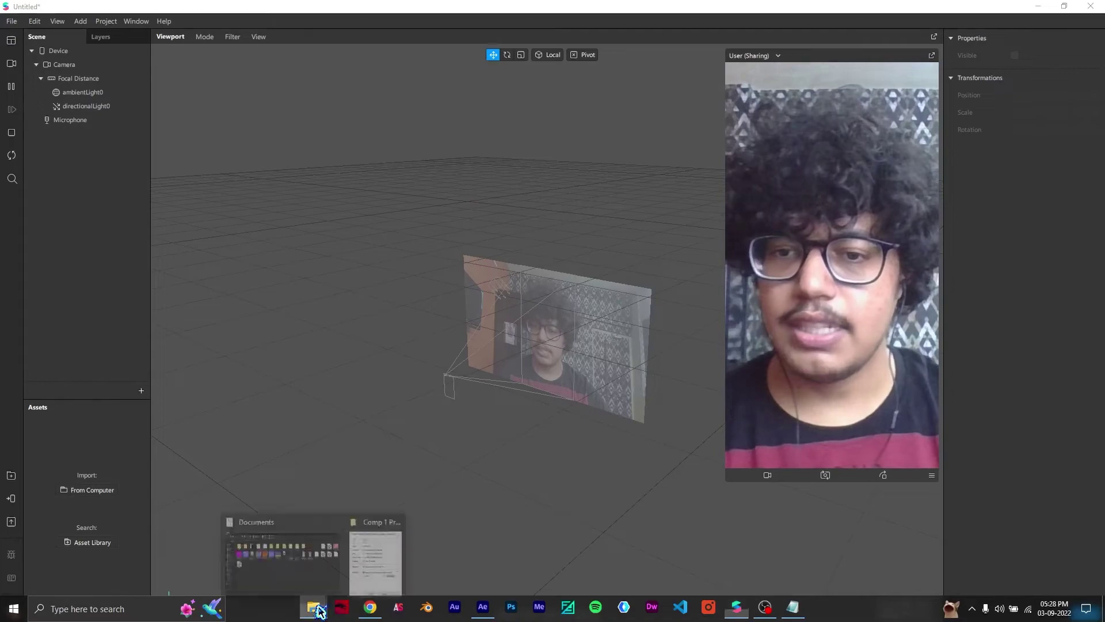
pyautogui.click(282, 550)
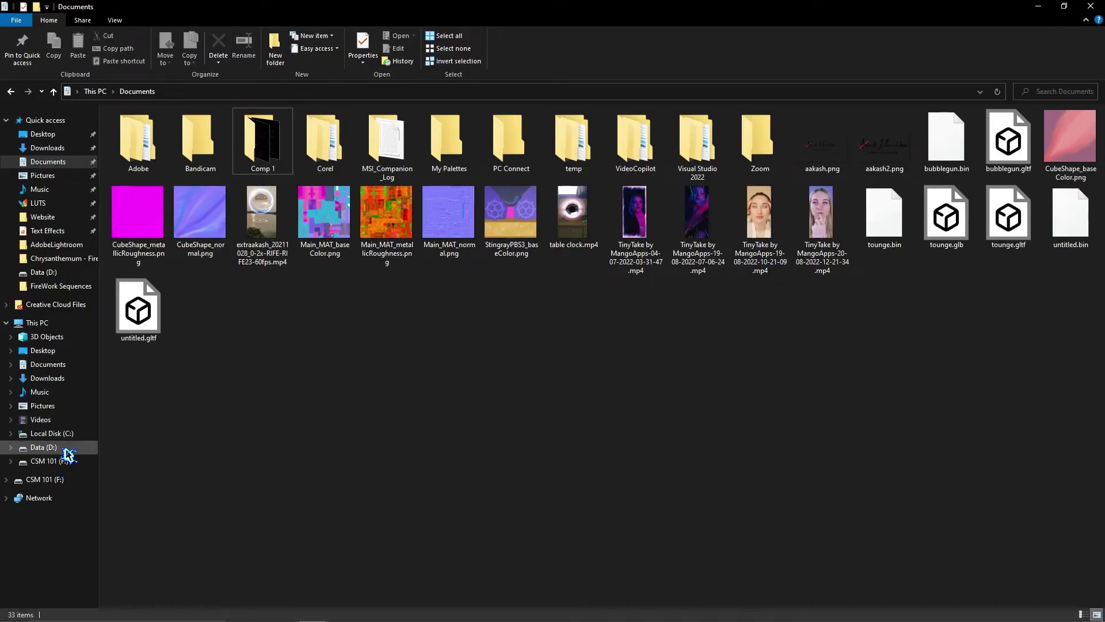
pyautogui.click(44, 447)
pyautogui.doubleClick(507, 233)
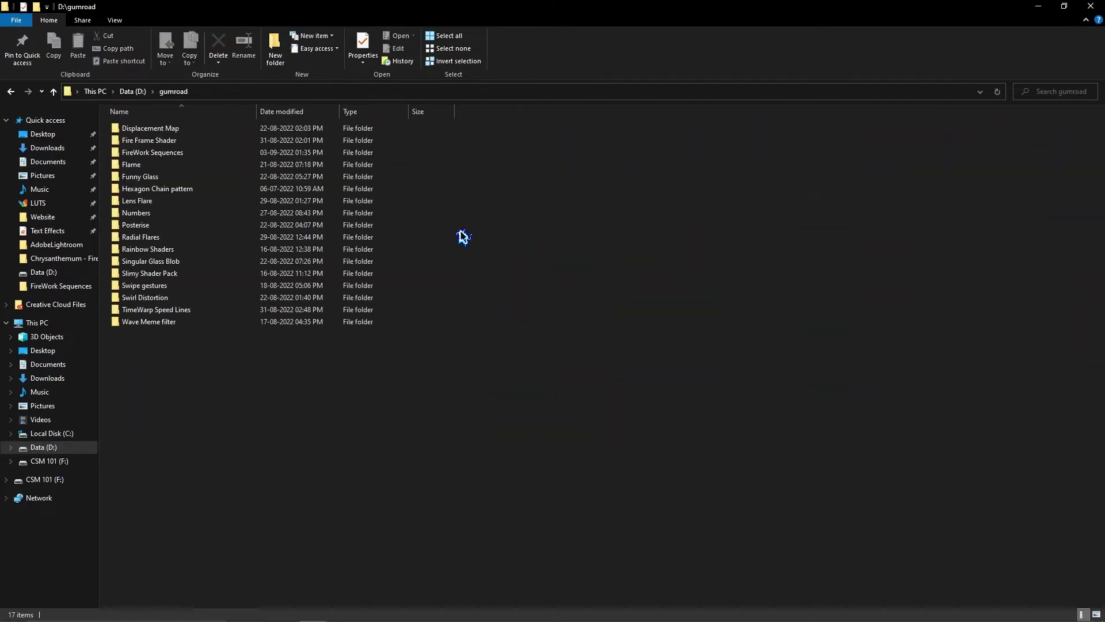
pyautogui.doubleClick(173, 153)
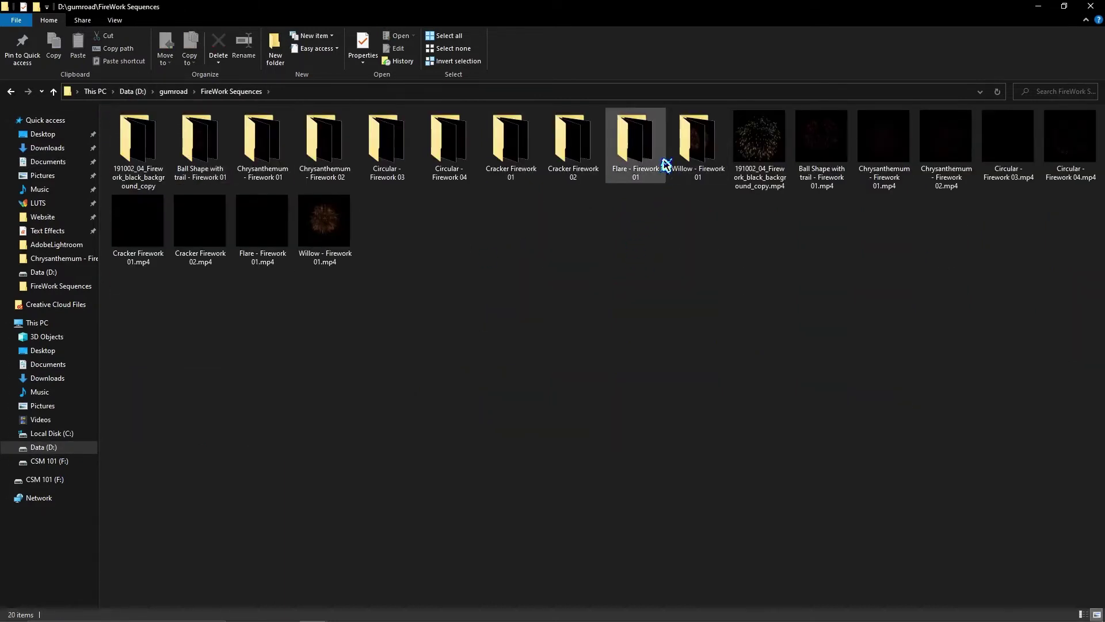
# - Check the 191002_04_Firework_black_background_copy folder's properties: 125 files, 26.9 MB
pyautogui.click(138, 153)
pyautogui.rightClick(138, 153)
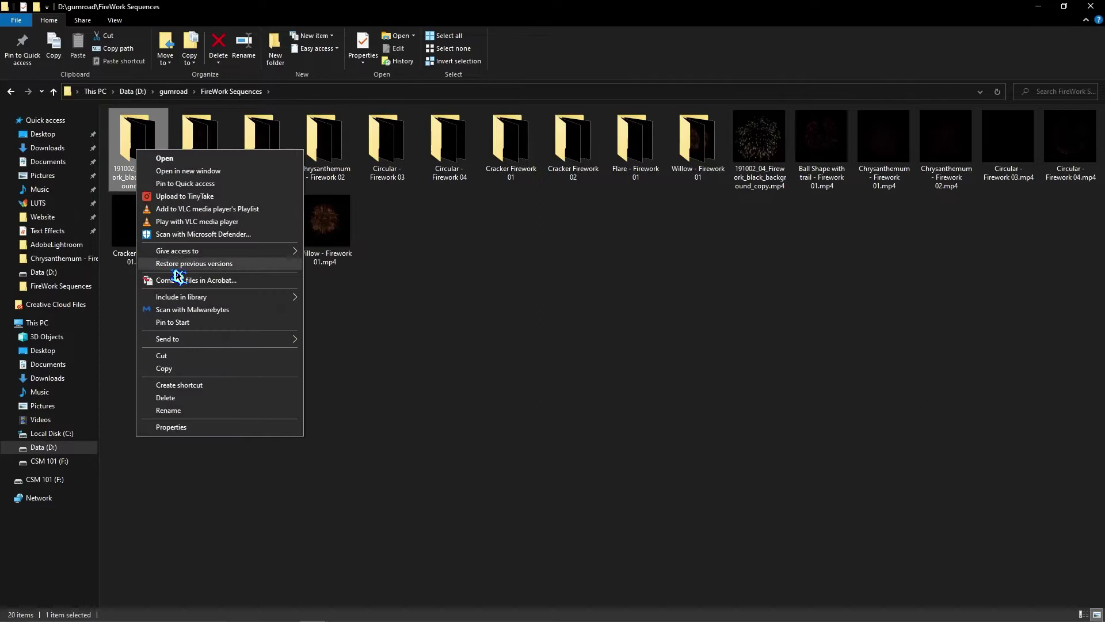
pyautogui.click(192, 424)
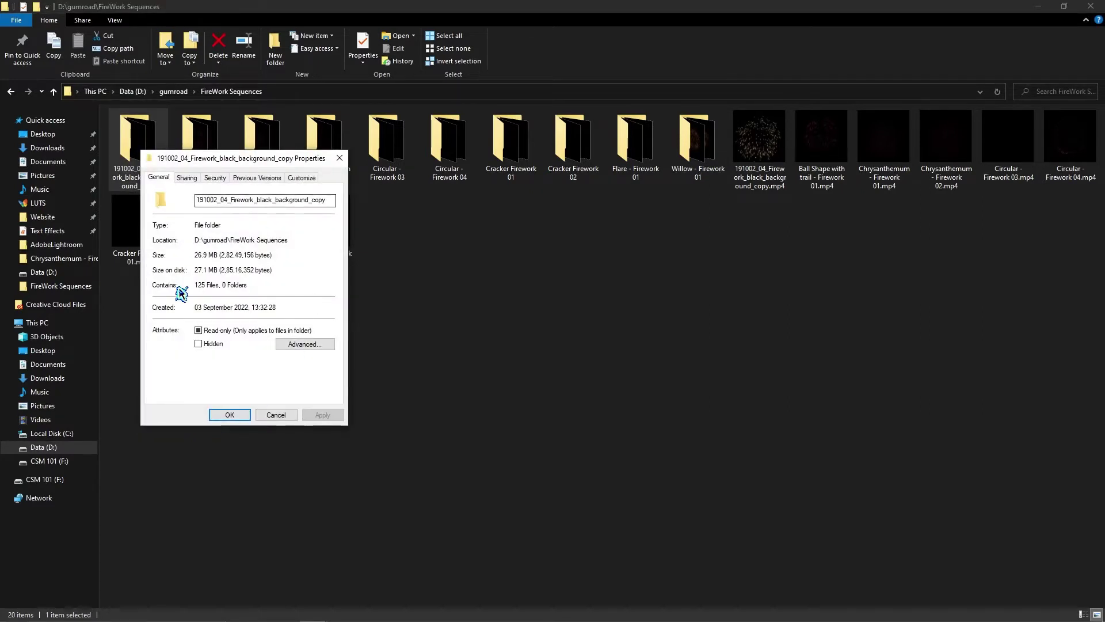
pyautogui.click(338, 163)
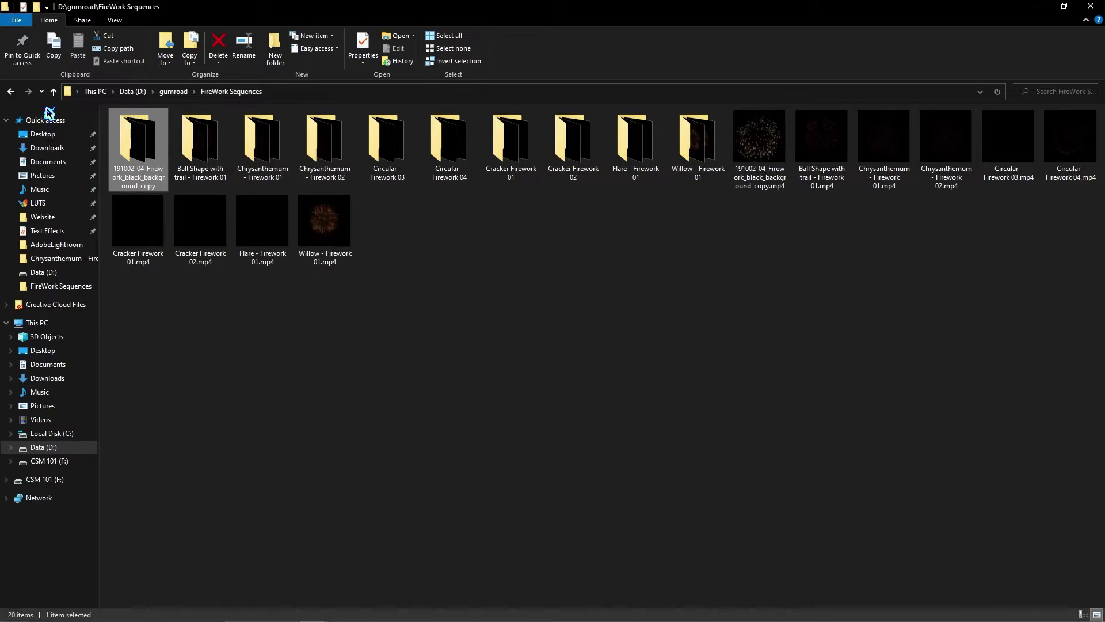
pyautogui.rightClick(151, 148)
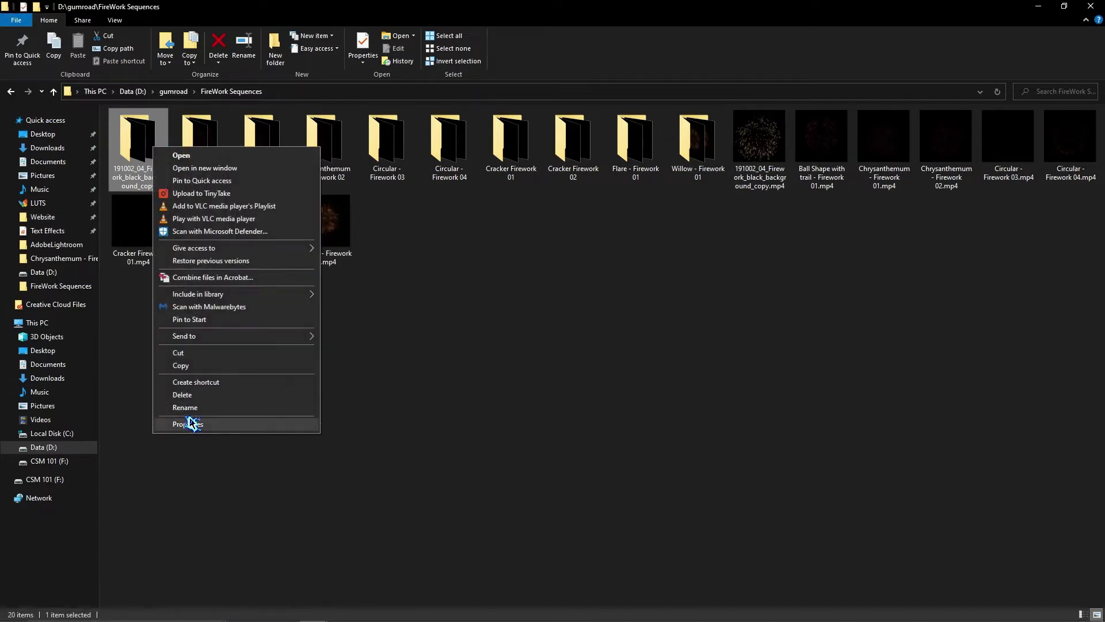
pyautogui.click(221, 426)
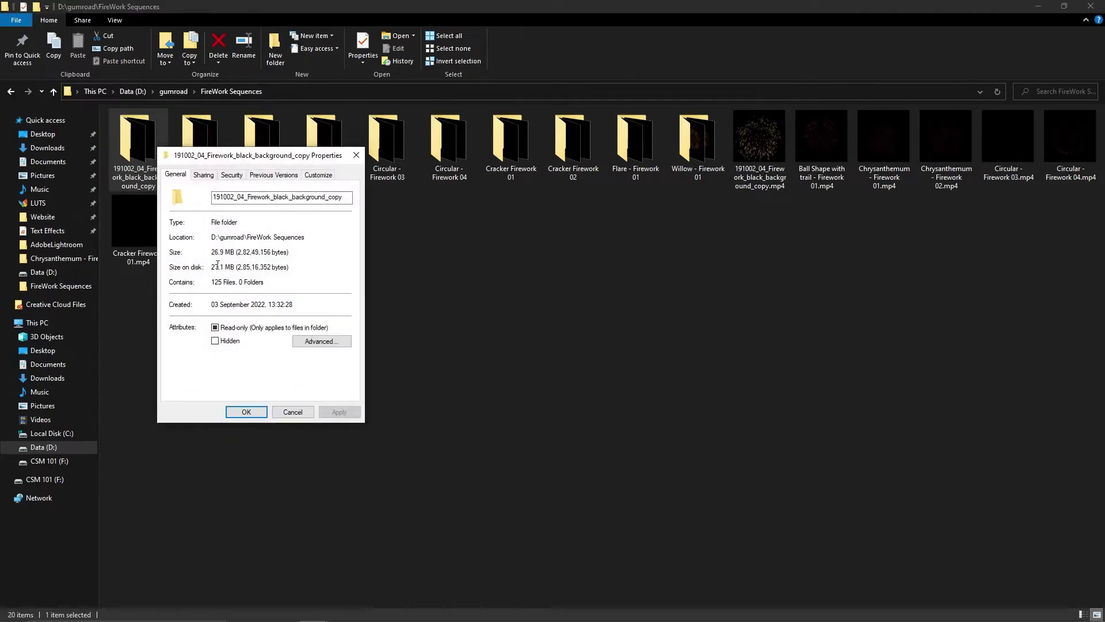
pyautogui.click(357, 156)
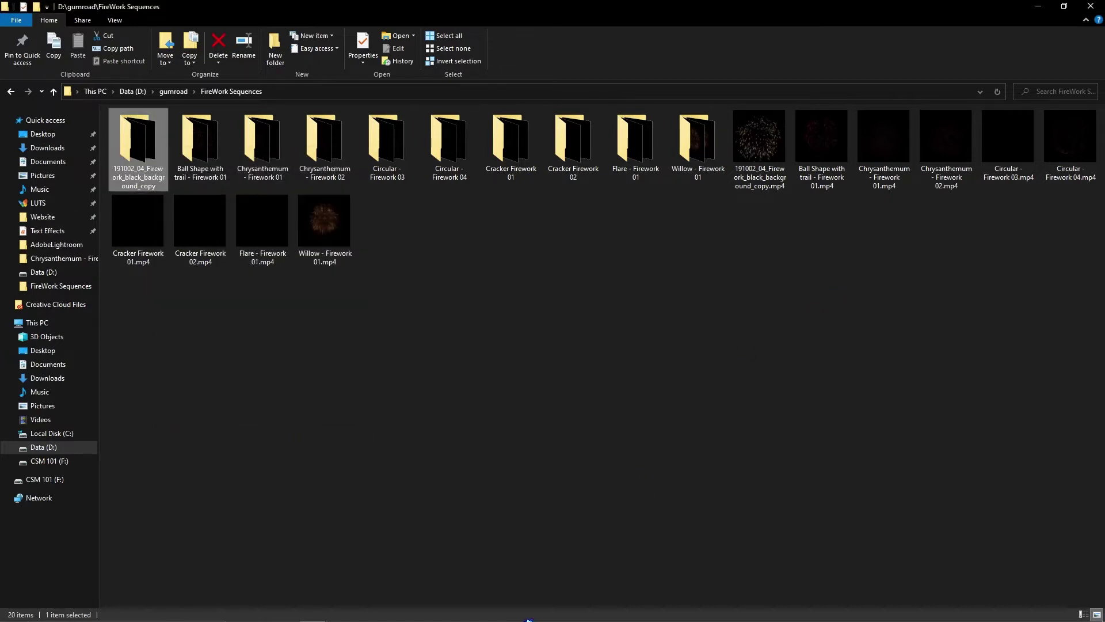
# - Show the Comp 1 timeline tab in After Effects instead of the Render Queue
pyautogui.moveTo(528, 619)
pyautogui.click(485, 609)
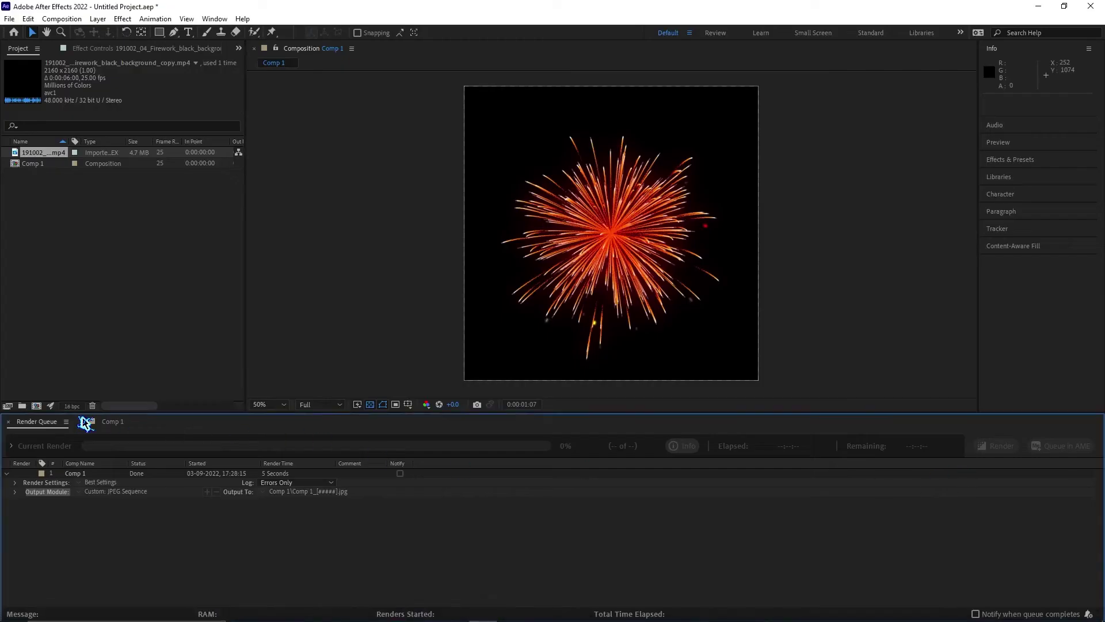
pyautogui.click(112, 422)
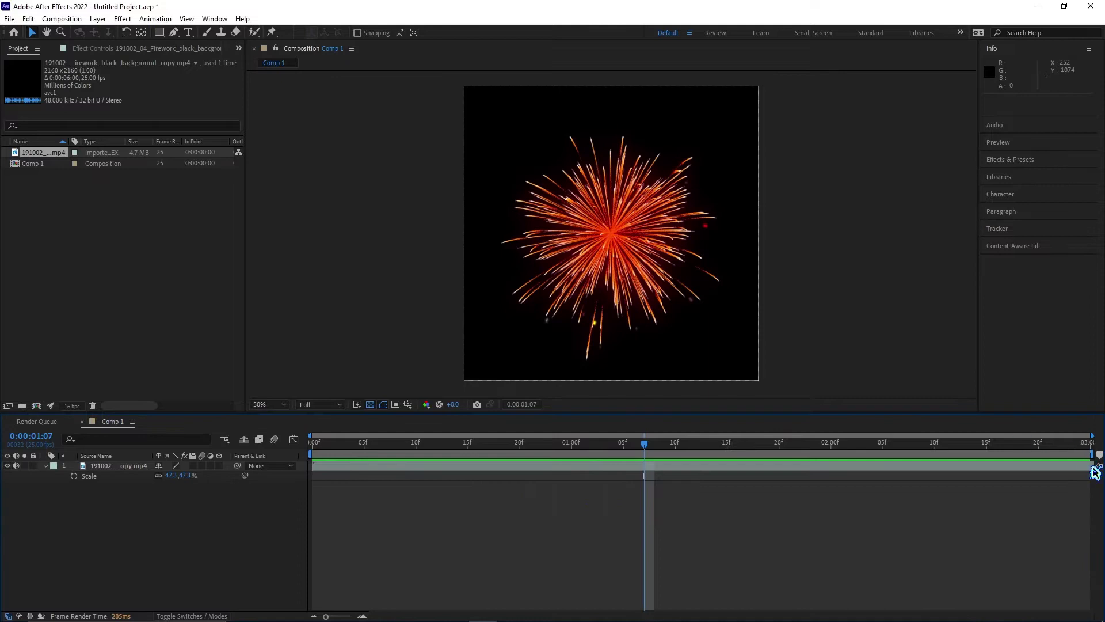
# - Back in File Explorer, open the 191002_04_Firework_black_background_copy frames folder
pyautogui.moveTo(430, 618)
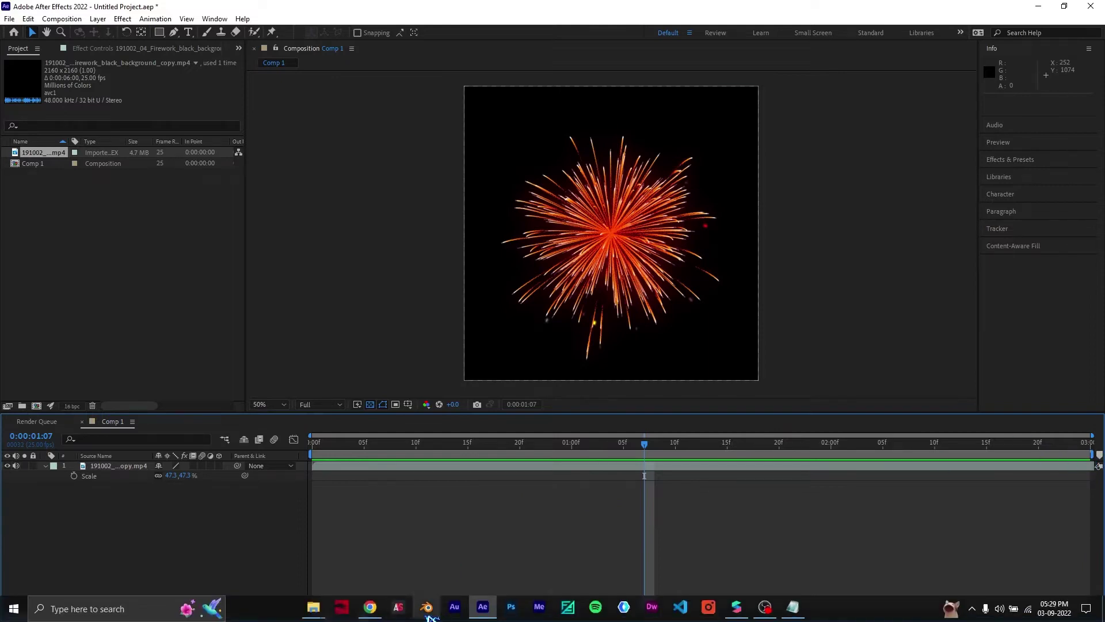
pyautogui.moveTo(314, 609)
pyautogui.click(301, 582)
pyautogui.doubleClick(139, 144)
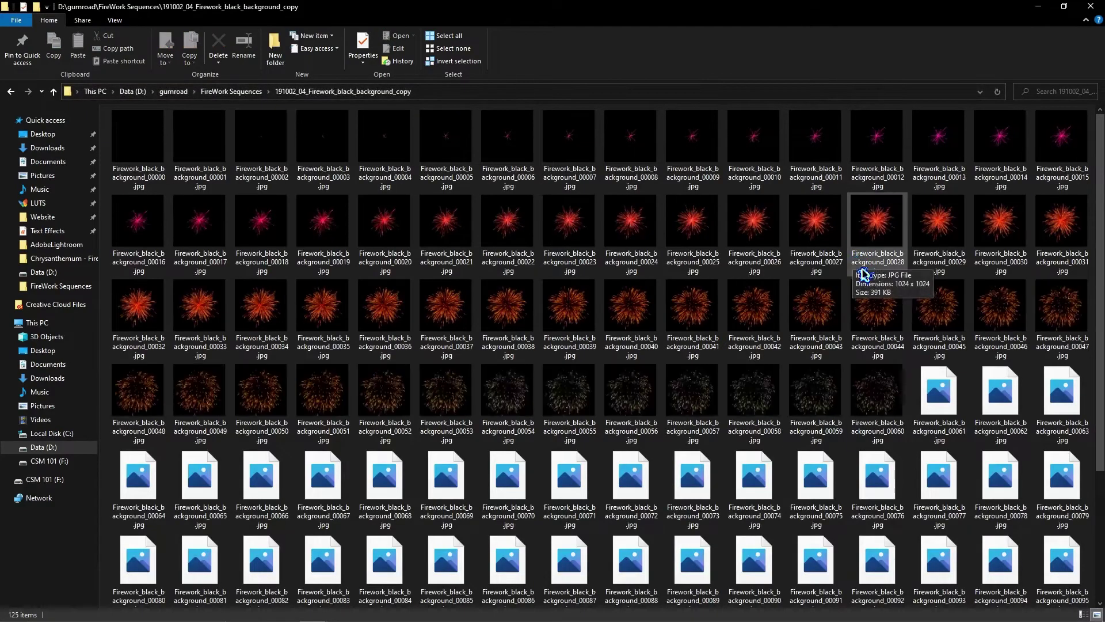
# - Preview frame 00004, then delete the empty opening frames 00000 and 00001
pyautogui.doubleClick(380, 135)
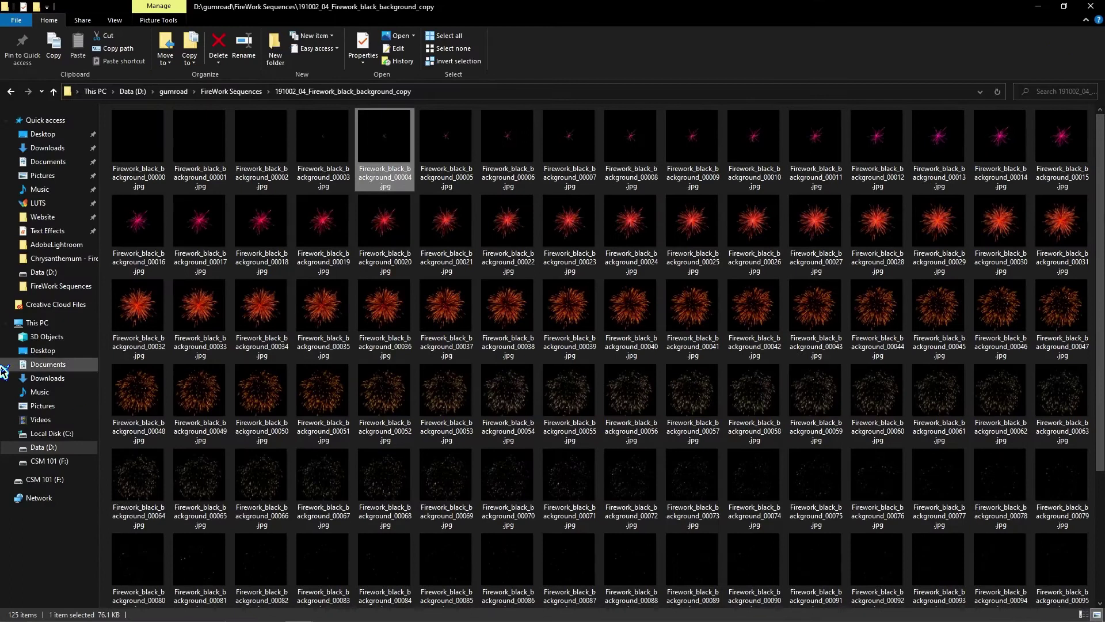
pyautogui.click(139, 155)
pyautogui.keyDown('shift'); pyautogui.click(179, 147); pyautogui.keyUp('shift')
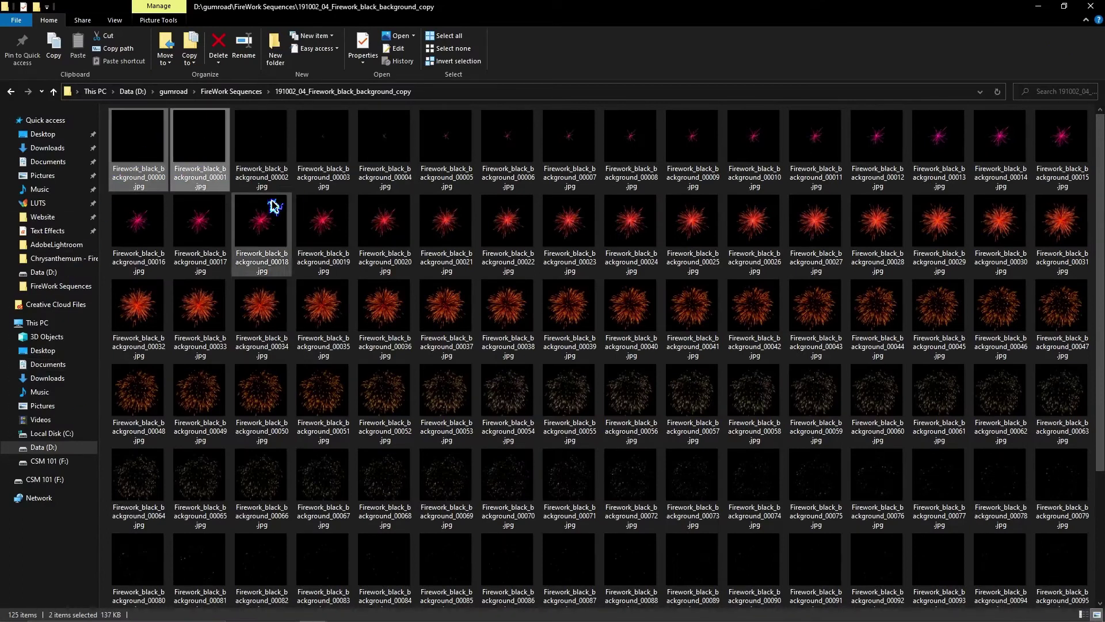
pyautogui.press('Delete')
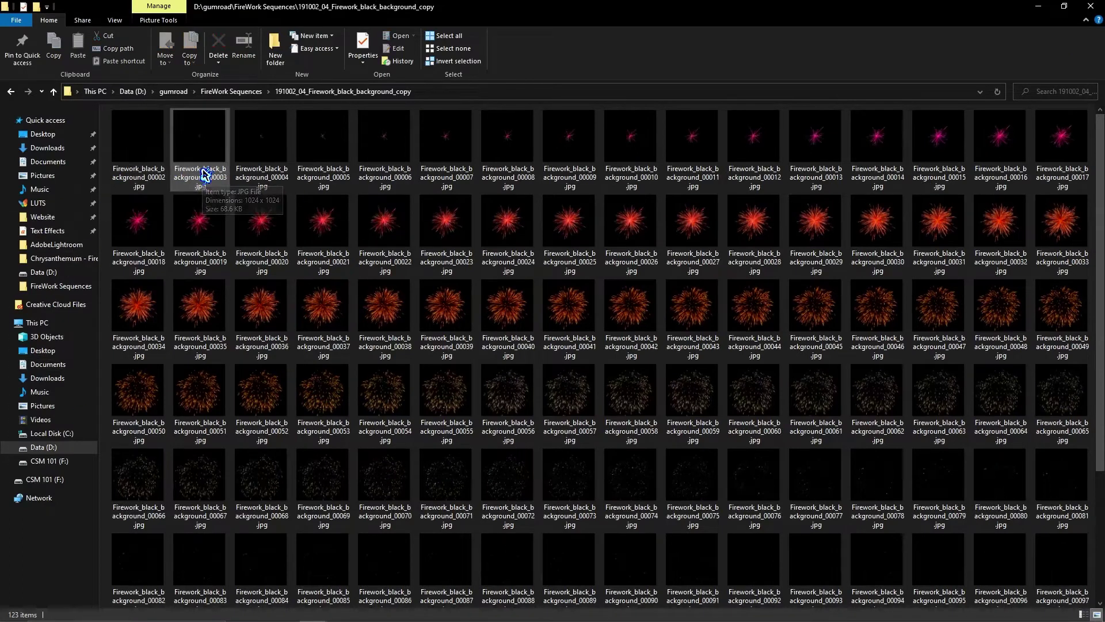
# - Delete the five empty trailing frames 00120 through 00124
pyautogui.scroll(-3, 633, 320)
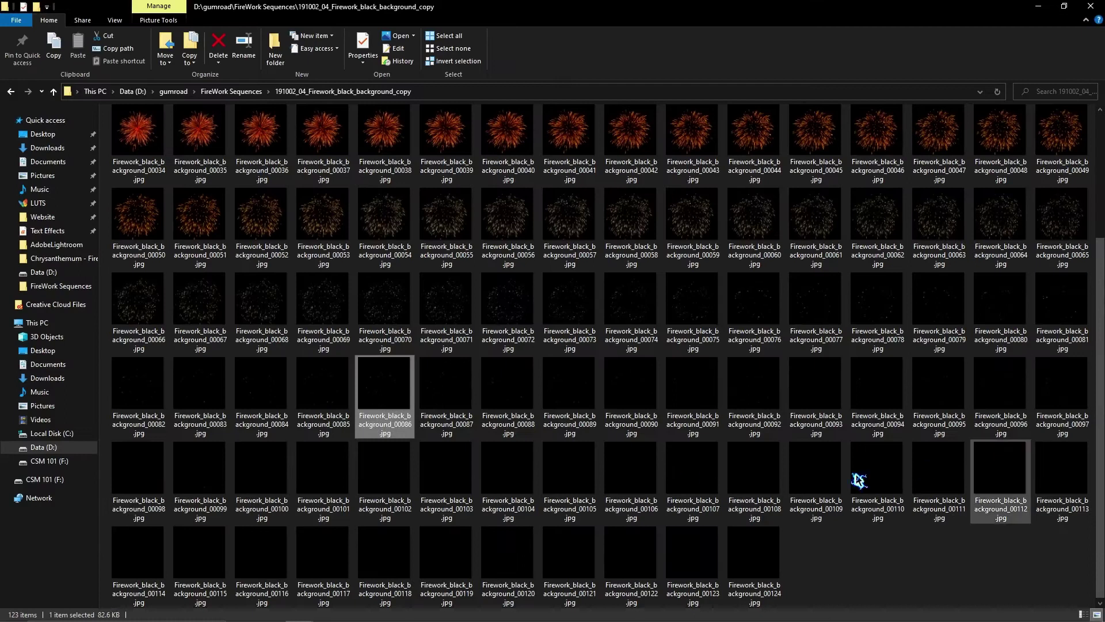
pyautogui.click(749, 565)
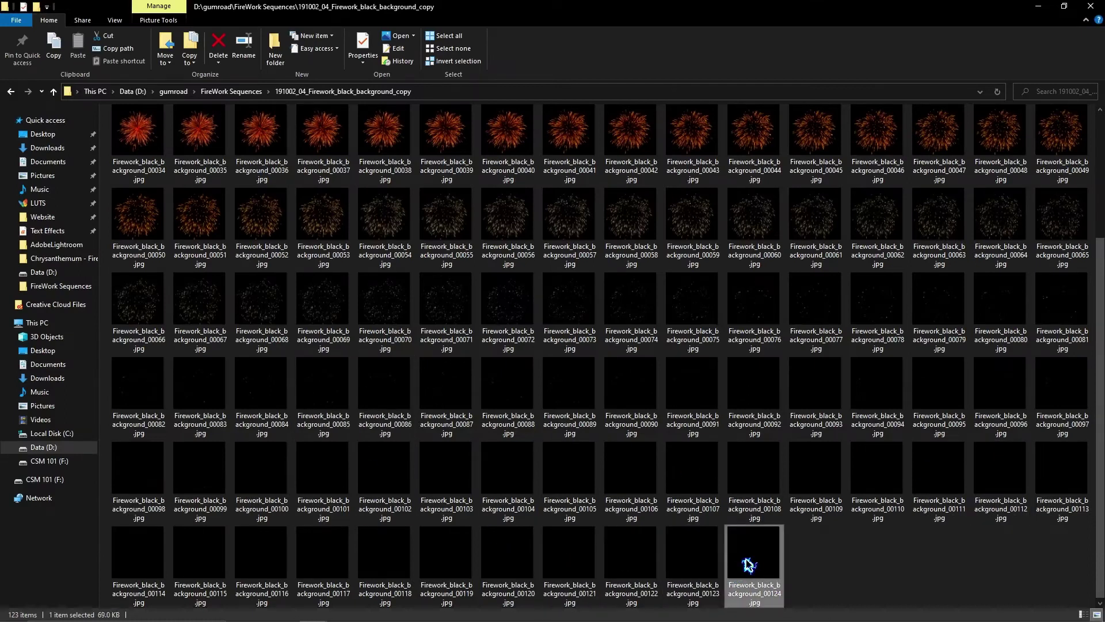
pyautogui.keyDown('shift'); pyautogui.click(508, 568); pyautogui.keyUp('shift')
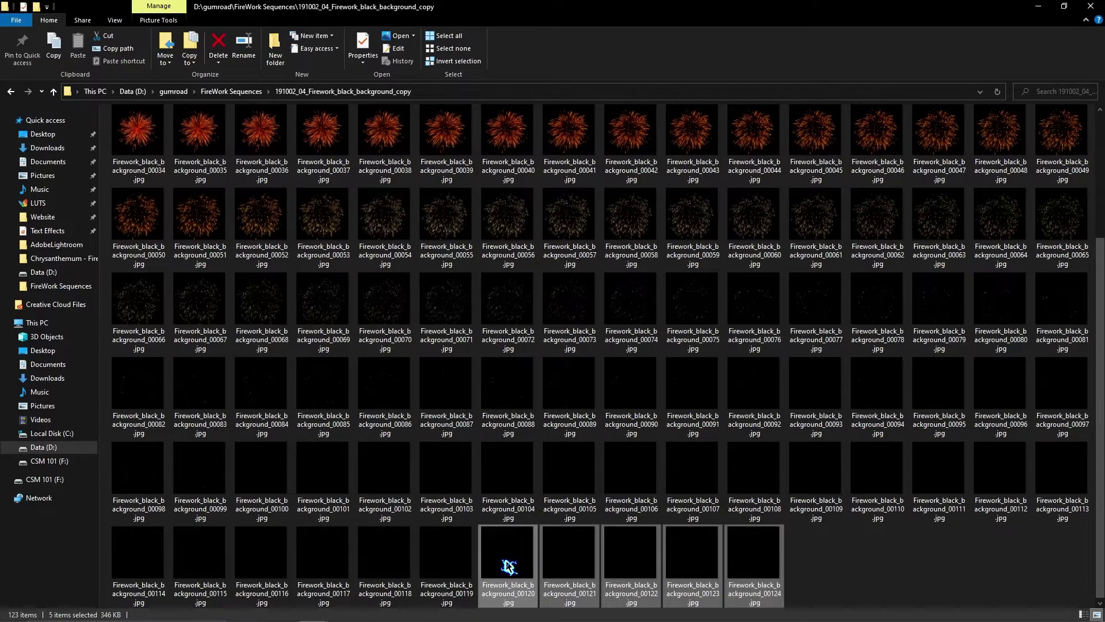
pyautogui.press('Delete')
pyautogui.scroll(2, 584, 432)
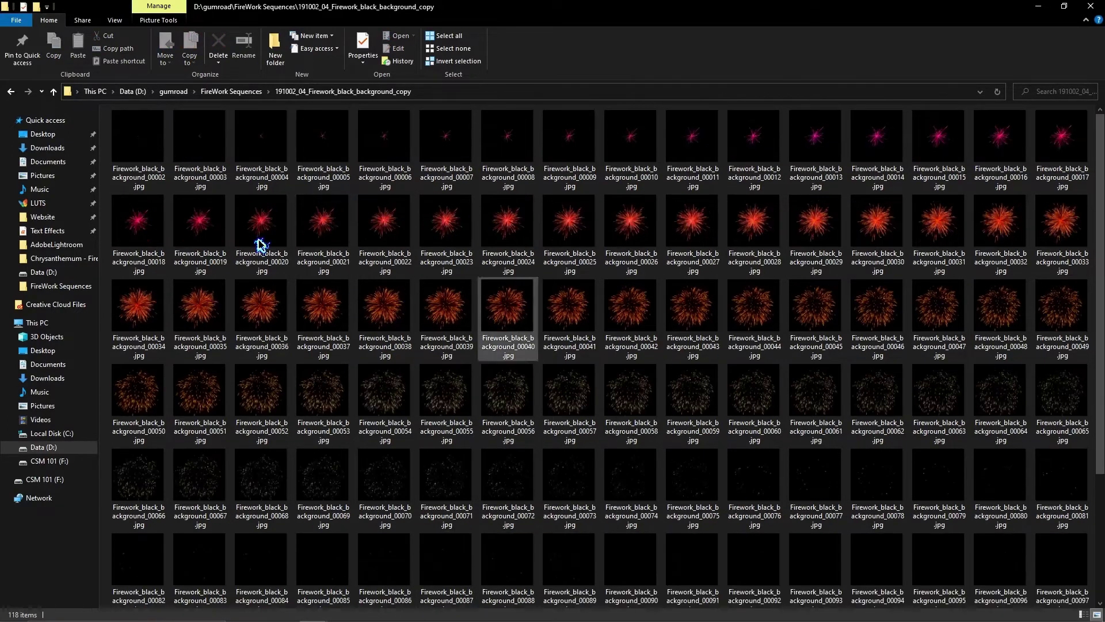
# - Go back to FireWork Sequences and play the Chrysanthemum - Firework 02.mp4 video
pyautogui.click(229, 91)
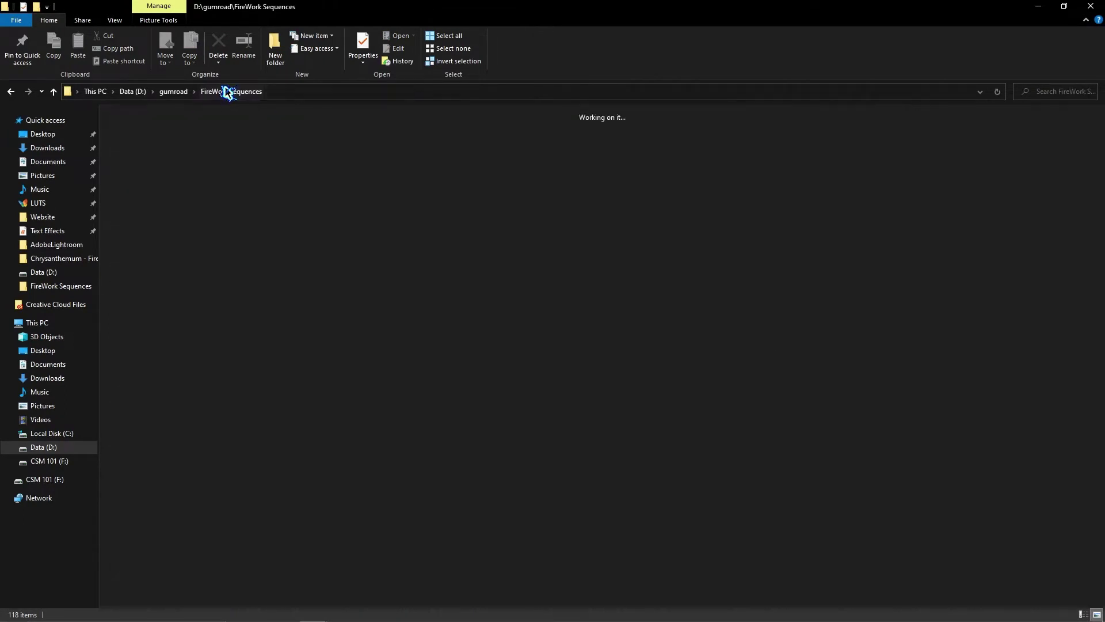
pyautogui.click(769, 147)
pyautogui.click(822, 144)
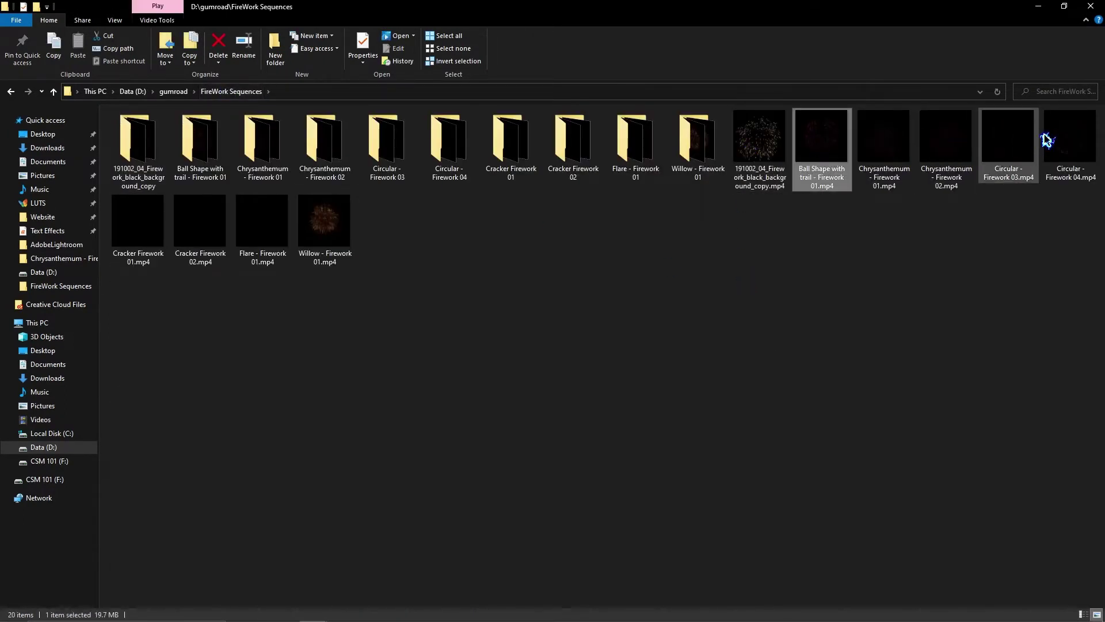
pyautogui.click(939, 135)
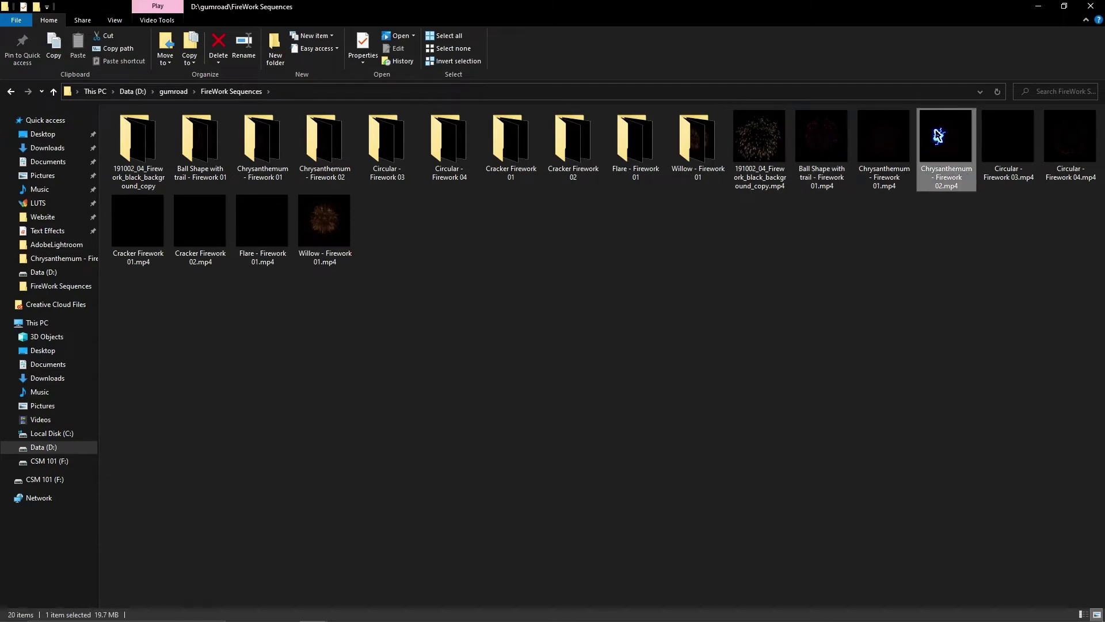
pyautogui.doubleClick(938, 136)
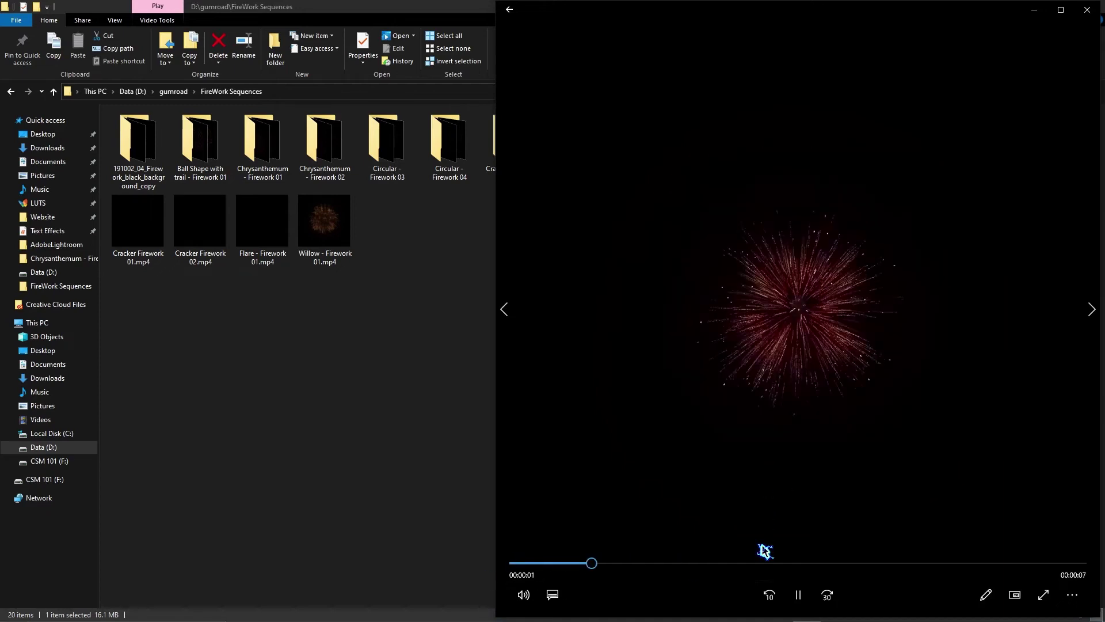
pyautogui.click(1087, 9)
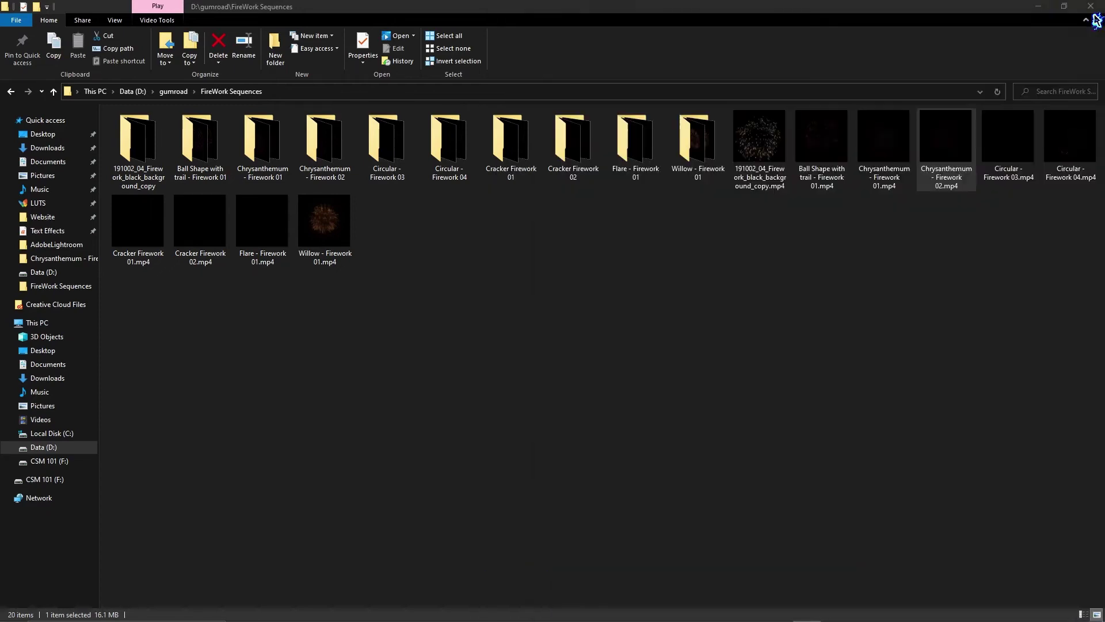
# - Look inside the Chrysanthemum - Firework 02 frames folder, then return to FireWork Sequences
pyautogui.click(479, 440)
pyautogui.doubleClick(341, 142)
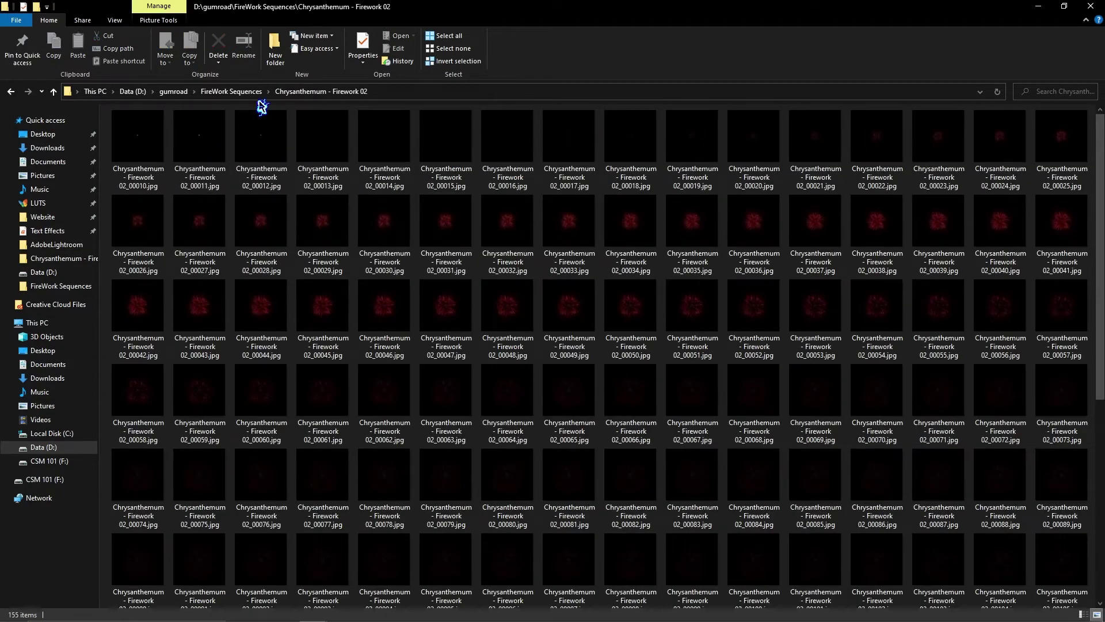
pyautogui.click(241, 95)
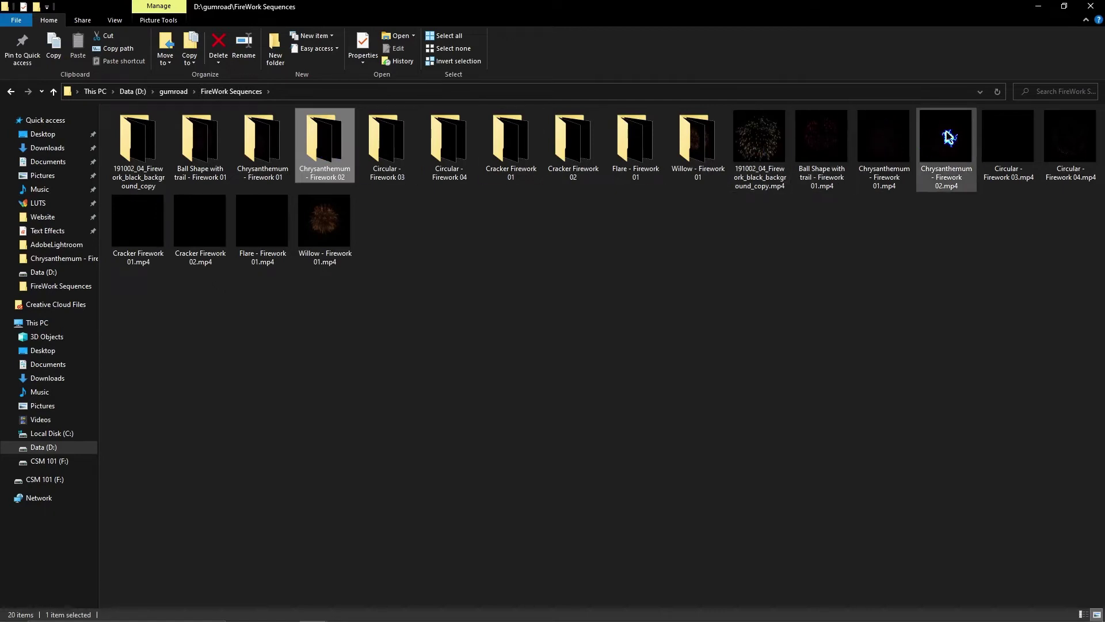
pyautogui.click(948, 137)
pyautogui.click(343, 151)
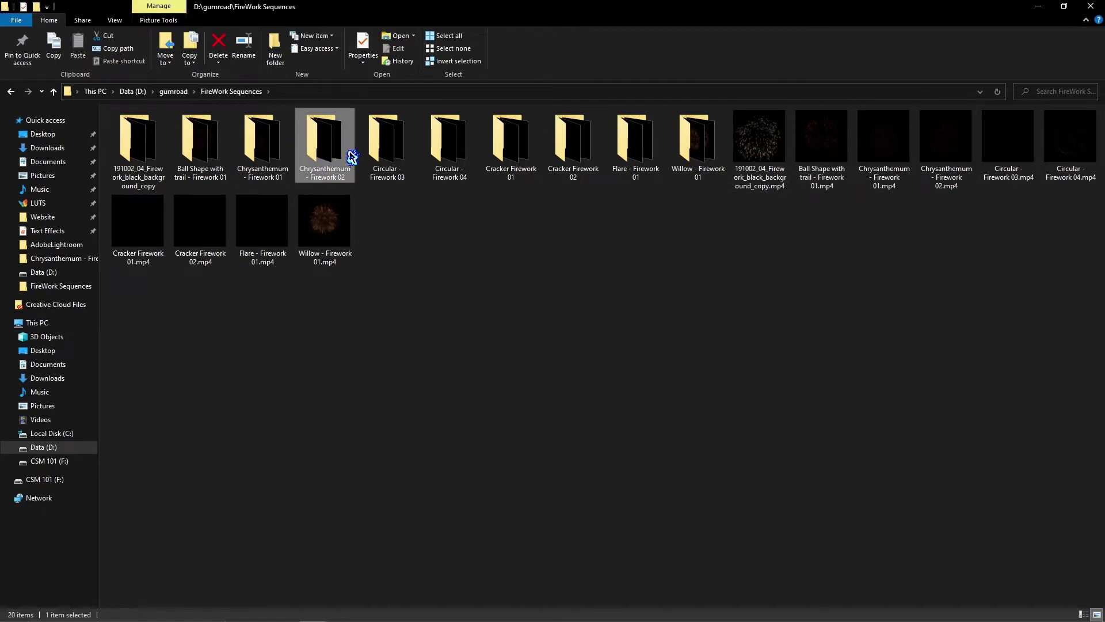
# - Start a new Texture Animation import from the Assets menu in Spark AR Studio
pyautogui.moveTo(509, 620)
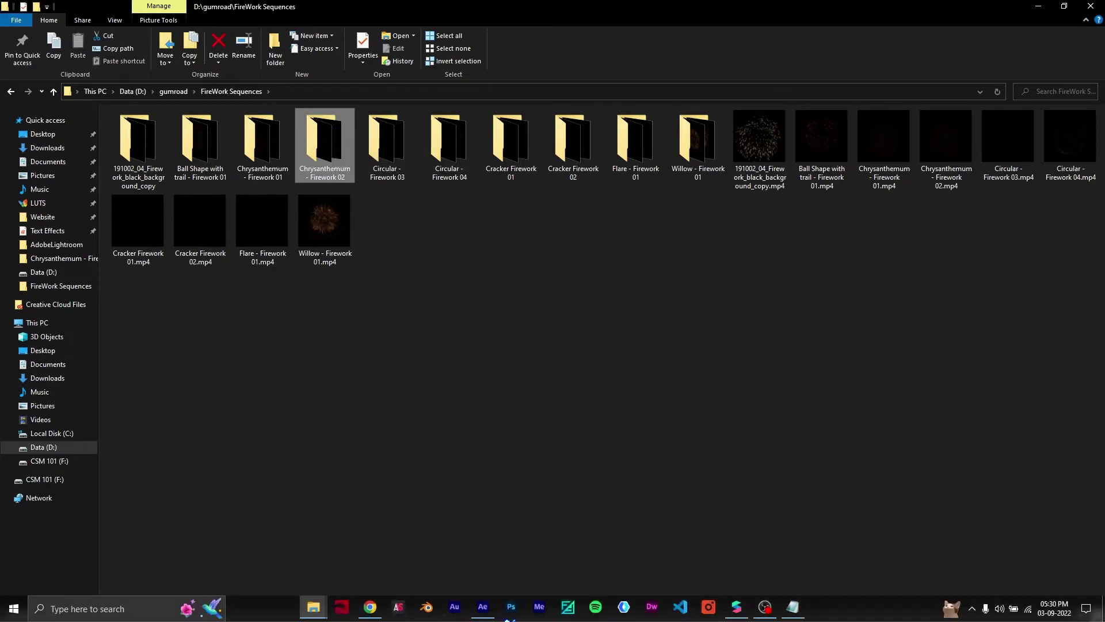
pyautogui.click(741, 609)
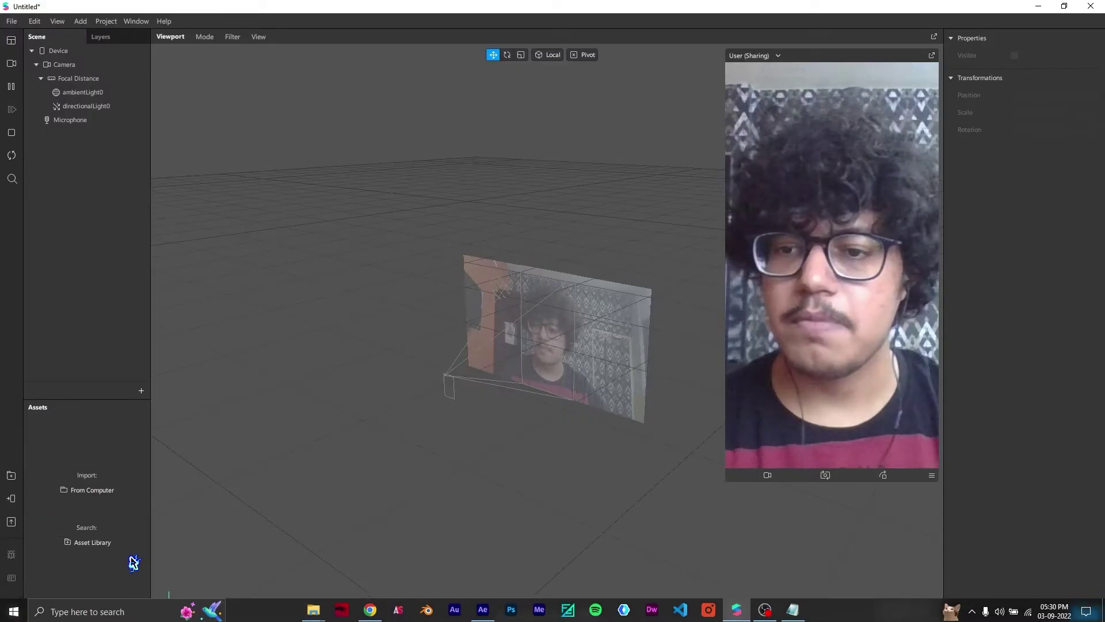
pyautogui.click(143, 613)
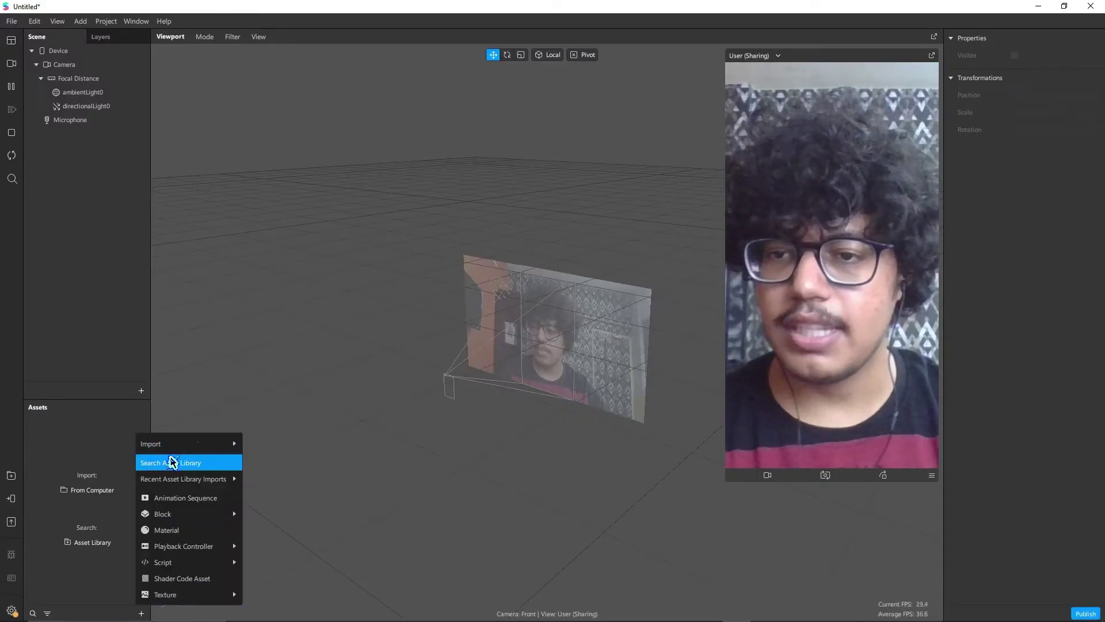
pyautogui.moveTo(215, 445)
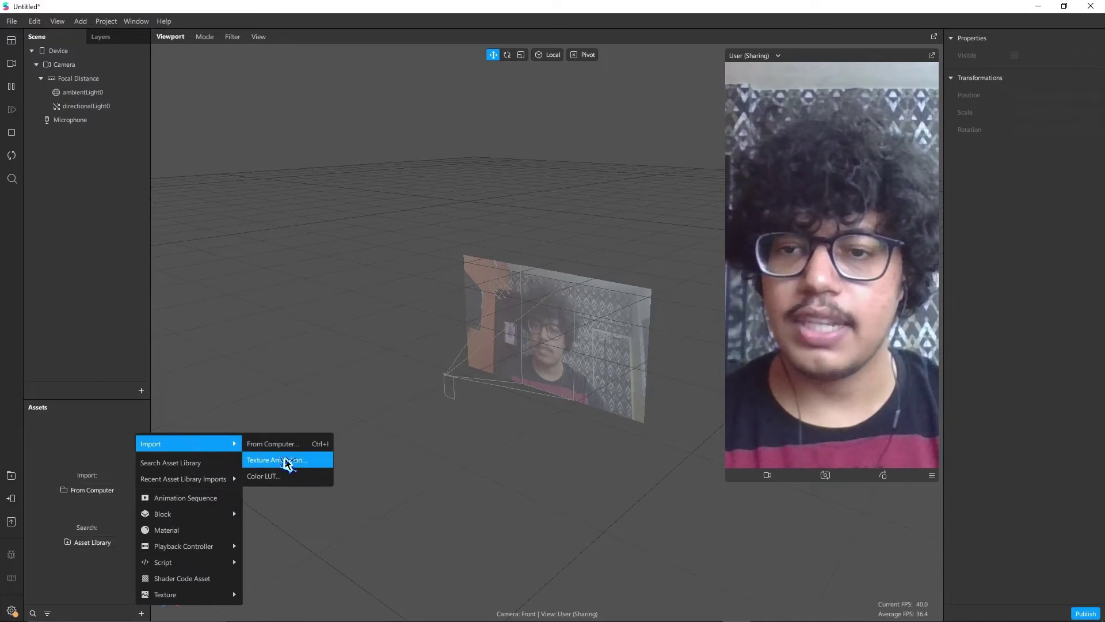
pyautogui.click(282, 460)
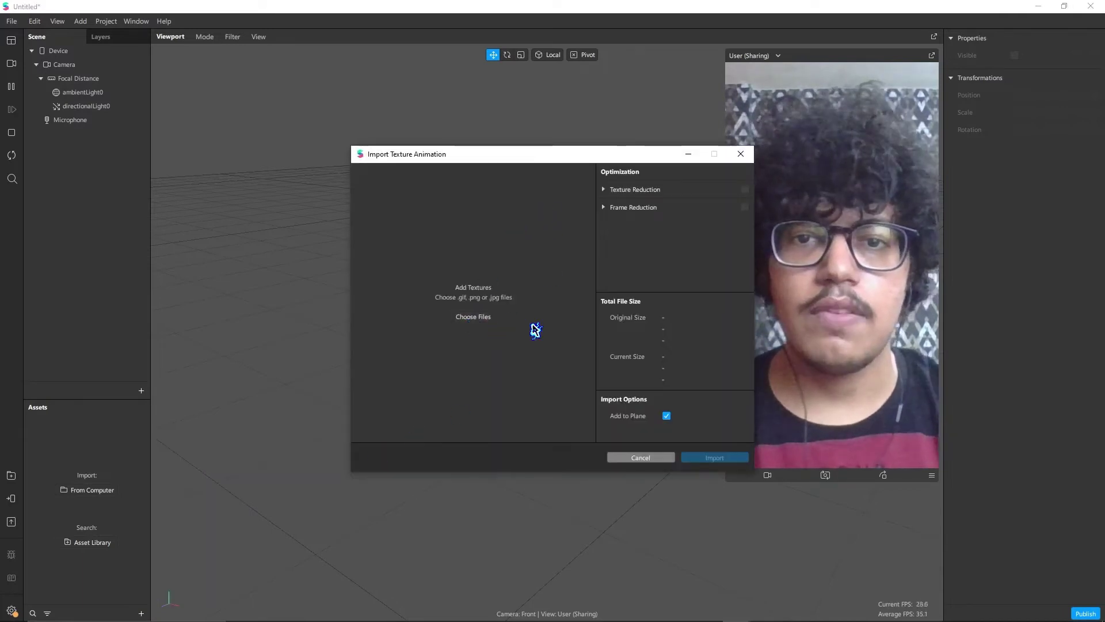
# - Select Chrysanthemum - Firework 02 frames 00010 through 00164 and open them for import
pyautogui.click(471, 320)
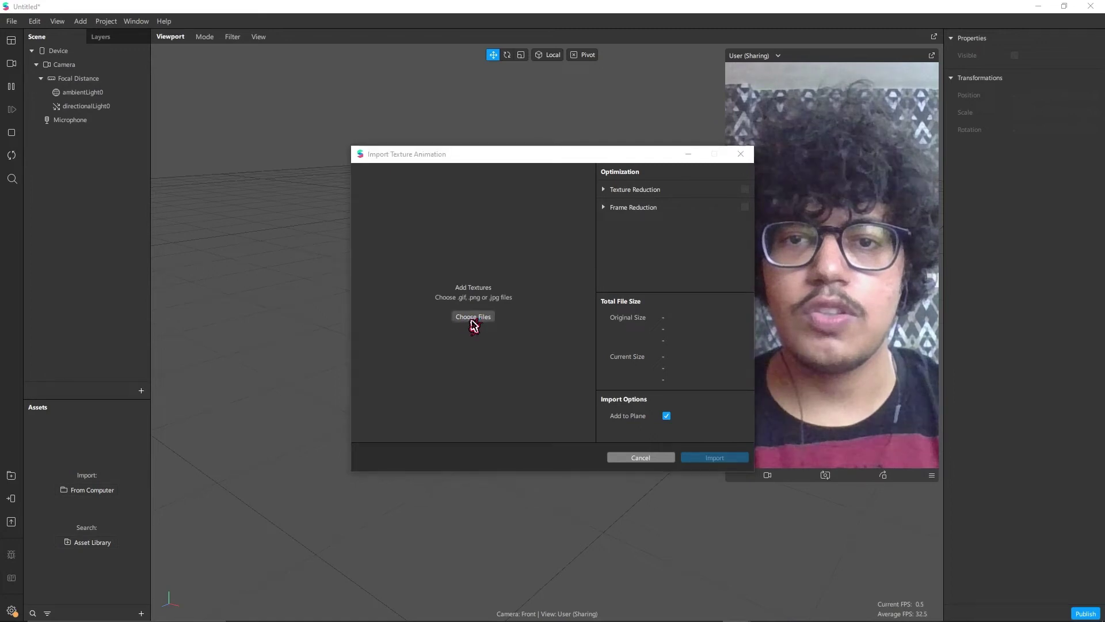
pyautogui.moveTo(752, 174); pyautogui.dragTo(680, 45)
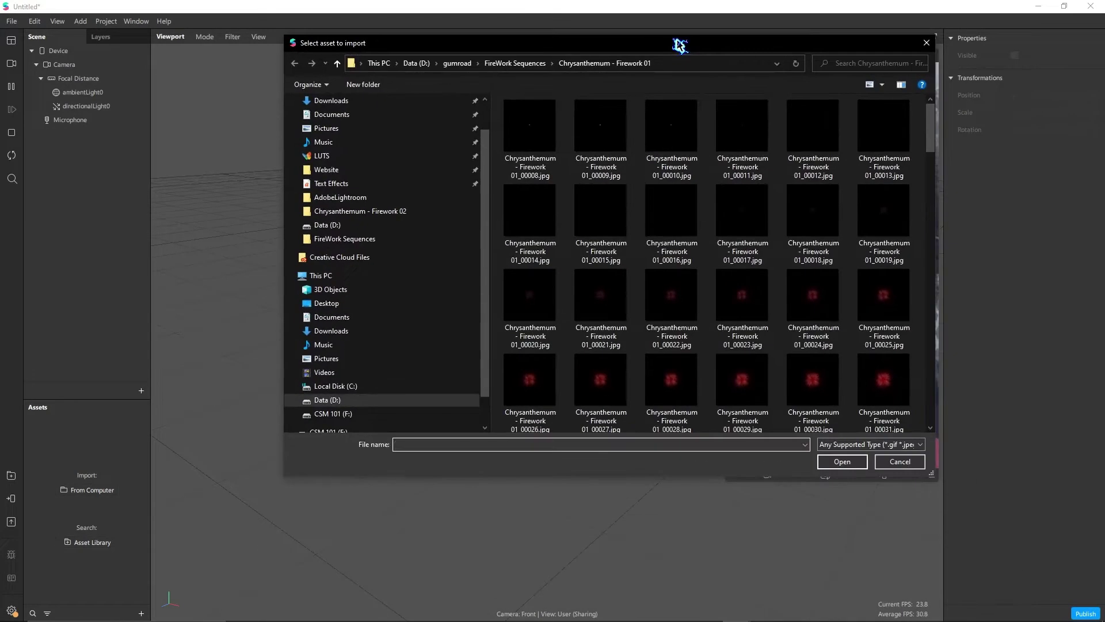
pyautogui.click(525, 68)
pyautogui.doubleClick(579, 155)
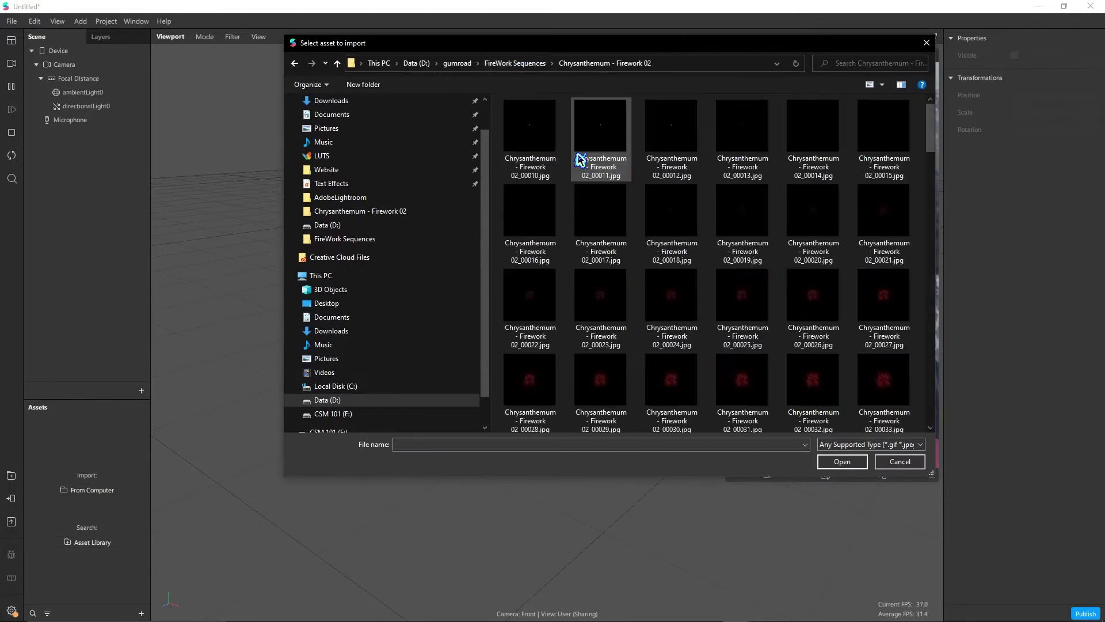
pyautogui.click(532, 140)
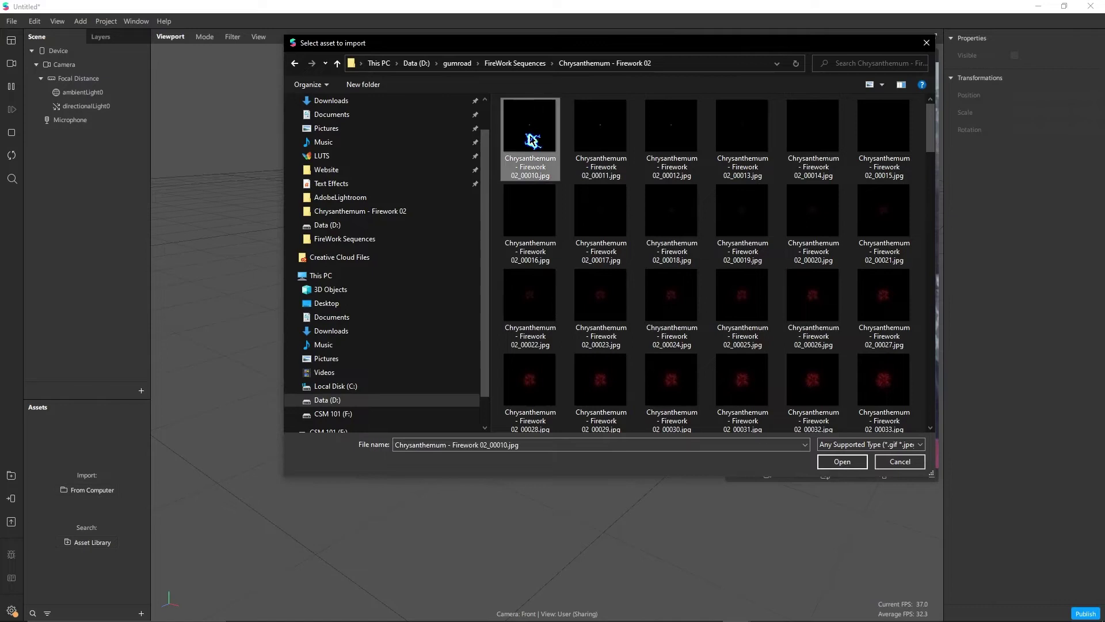
pyautogui.scroll(-2, 931, 172)
pyautogui.moveTo(932, 171); pyautogui.dragTo(925, 420)
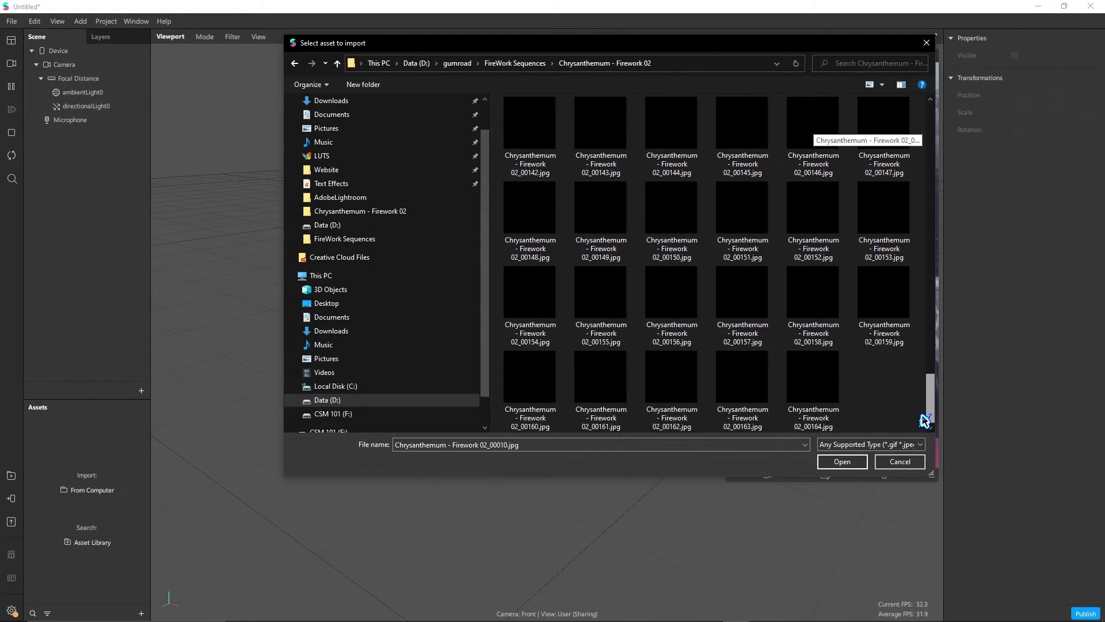
pyautogui.keyDown('shift'); pyautogui.click(816, 381); pyautogui.keyUp('shift')
pyautogui.scroll(10, 817, 381)
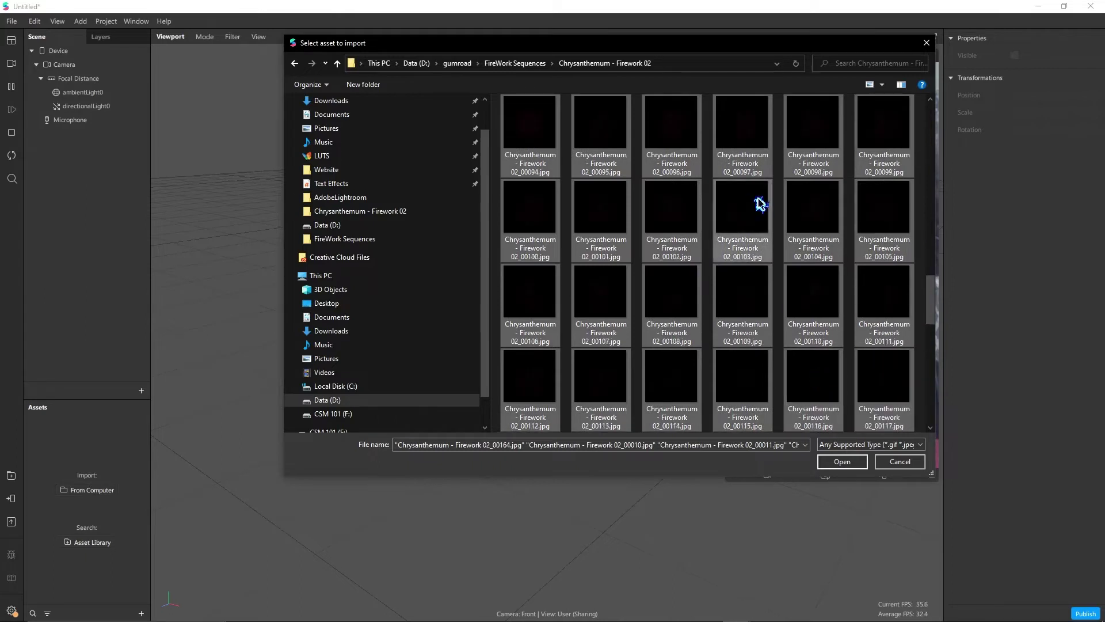
pyautogui.scroll(5, 766, 284)
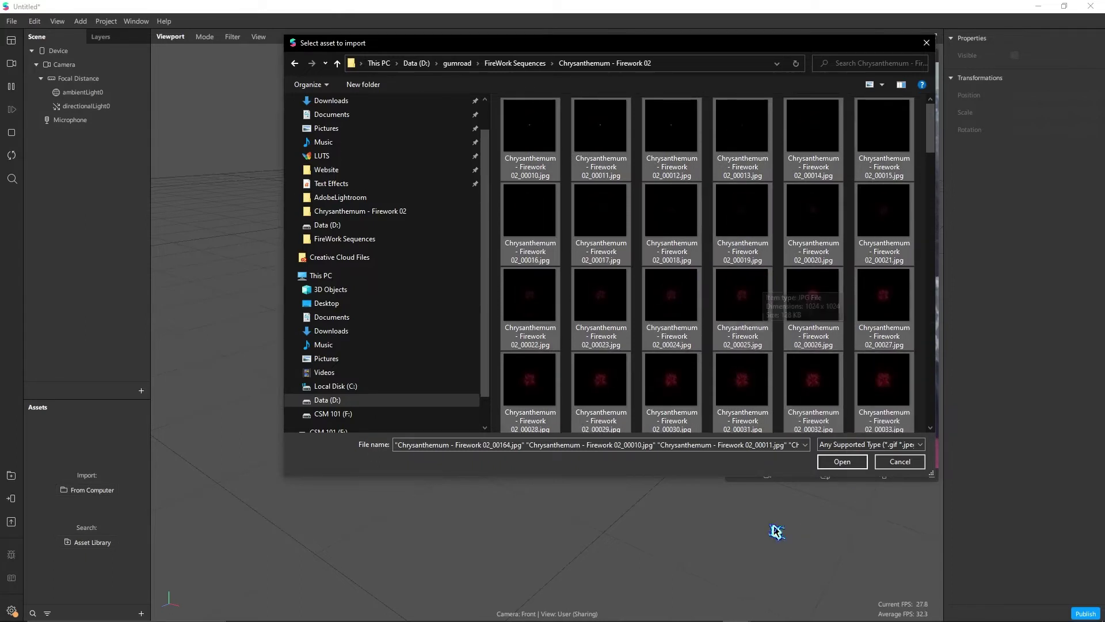
pyautogui.click(858, 464)
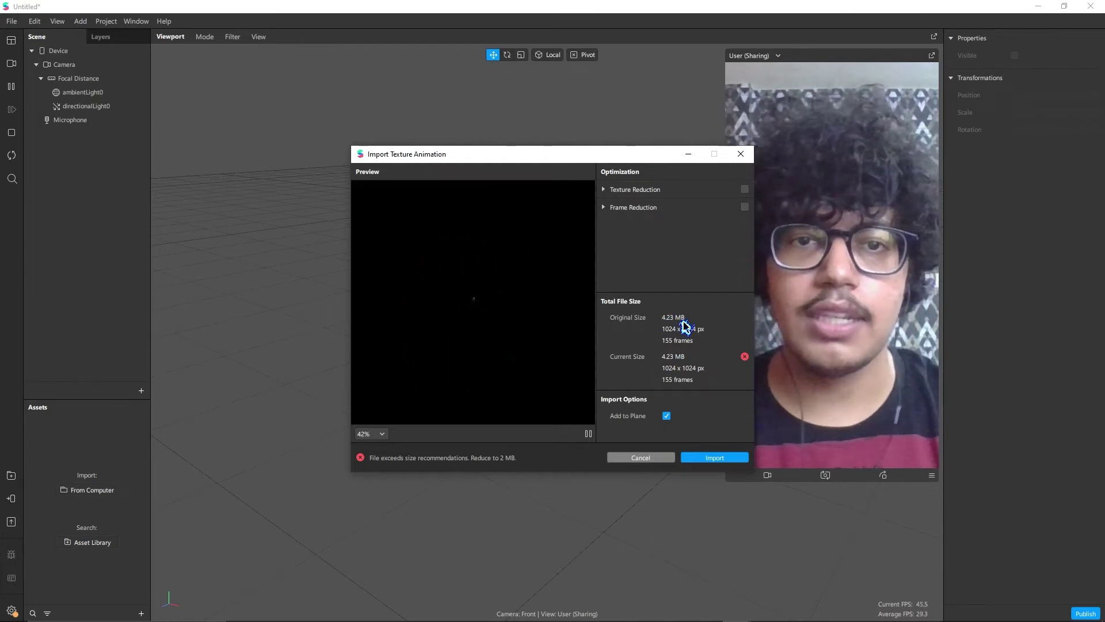
# - Check the Chrysanthemum - Firework 02 folder's size and file count in its properties
pyautogui.moveTo(313, 607)
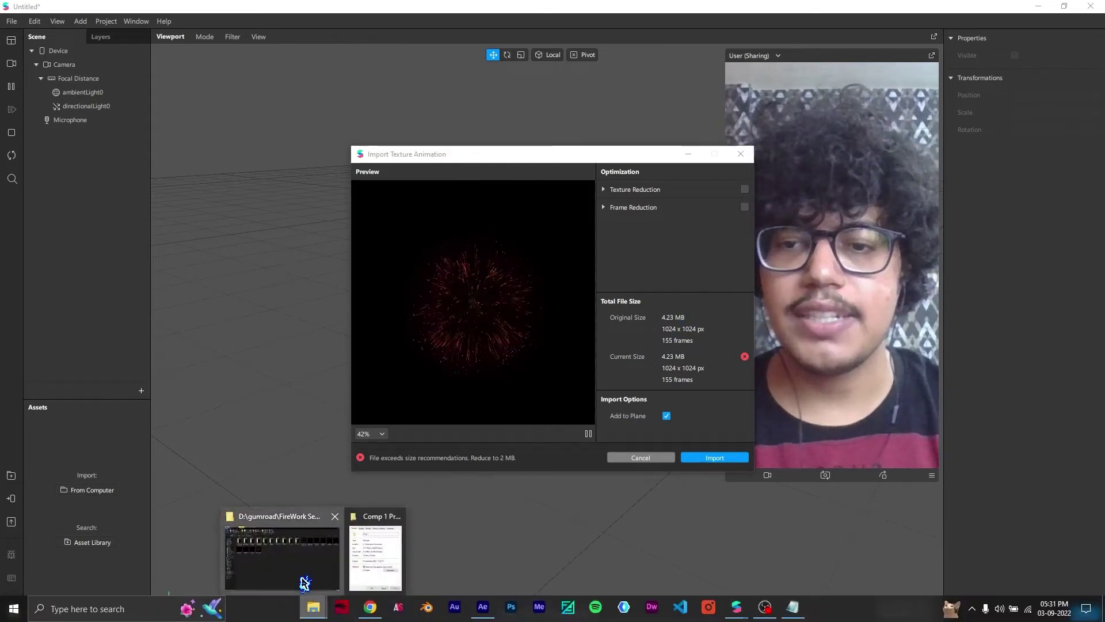
pyautogui.click(304, 584)
pyautogui.rightClick(319, 153)
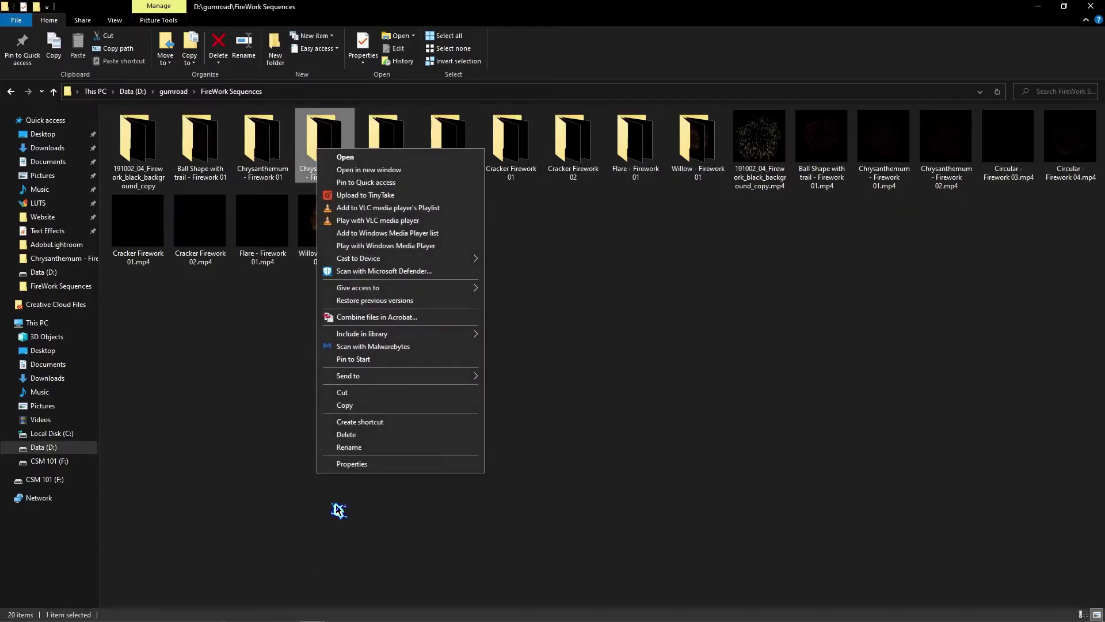
pyautogui.click(353, 464)
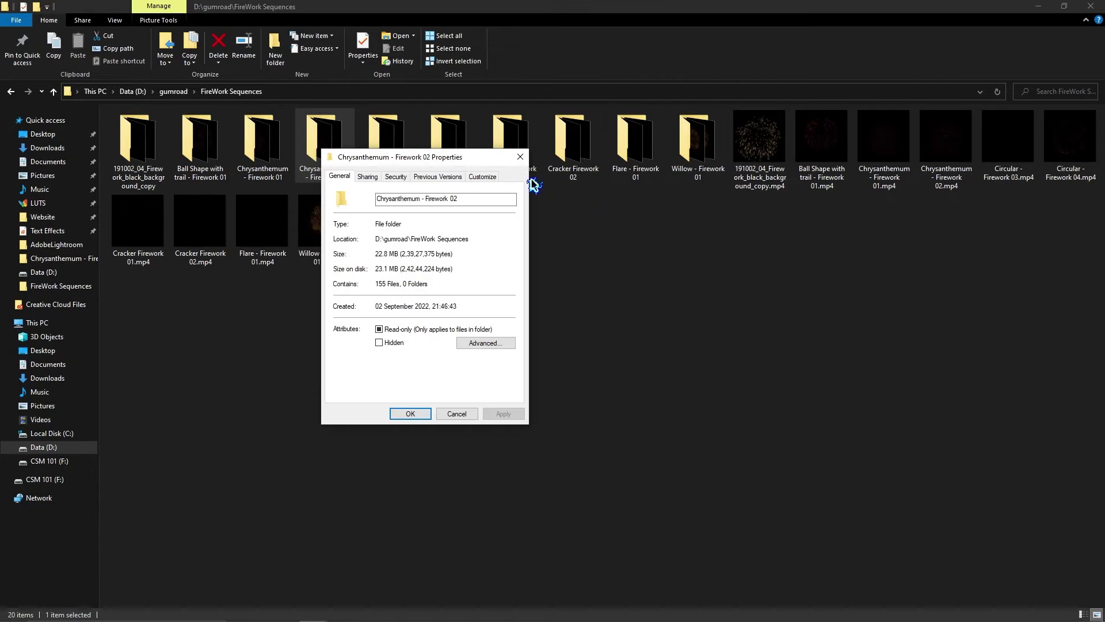
pyautogui.click(520, 156)
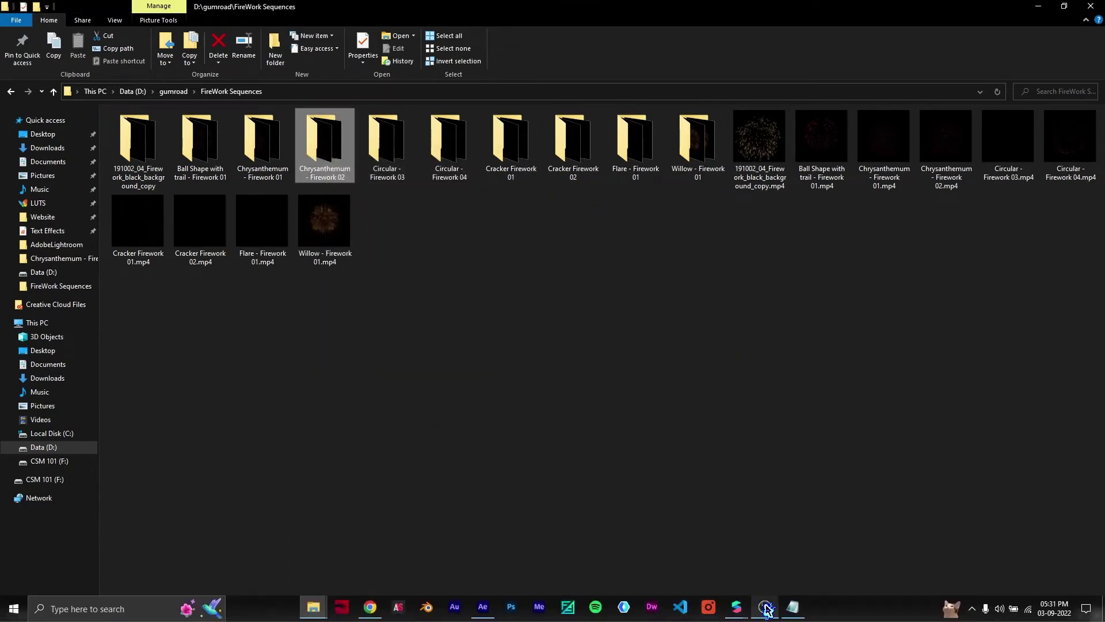
# - Cancel the Firework 02 texture animation import, dismissing the general import picker too
pyautogui.moveTo(768, 609)
pyautogui.click(772, 569)
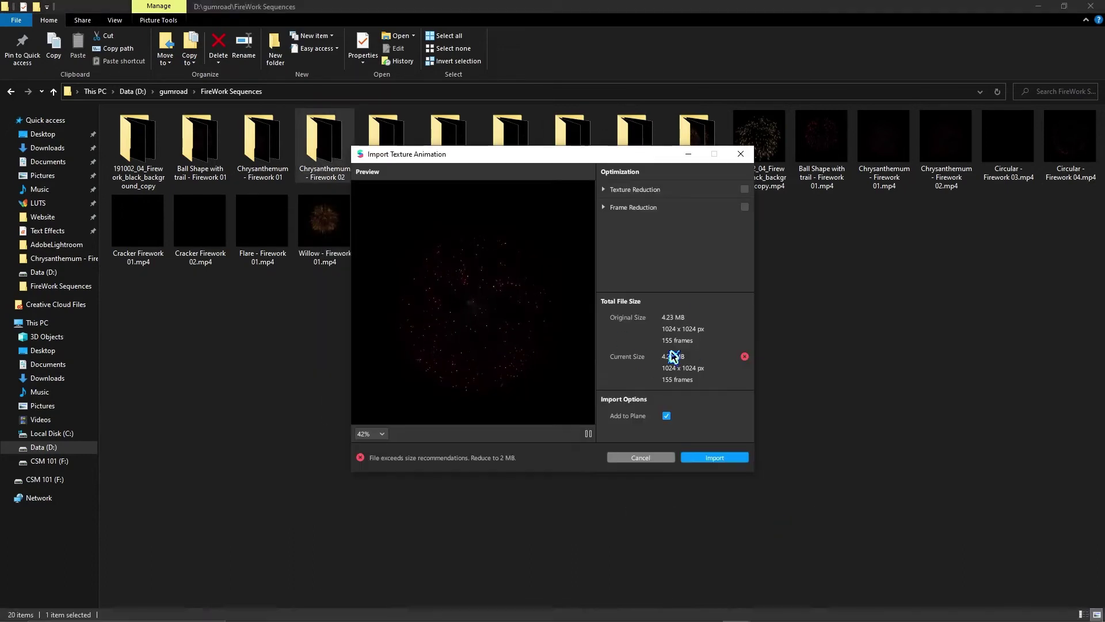
pyautogui.click(651, 460)
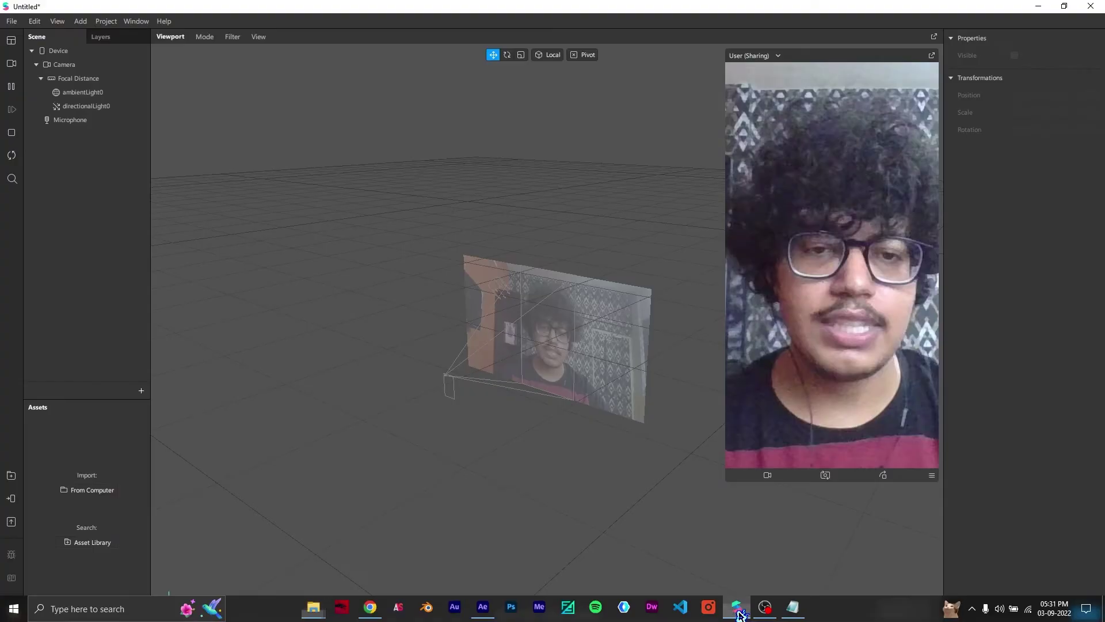
pyautogui.click(737, 615)
pyautogui.click(141, 613)
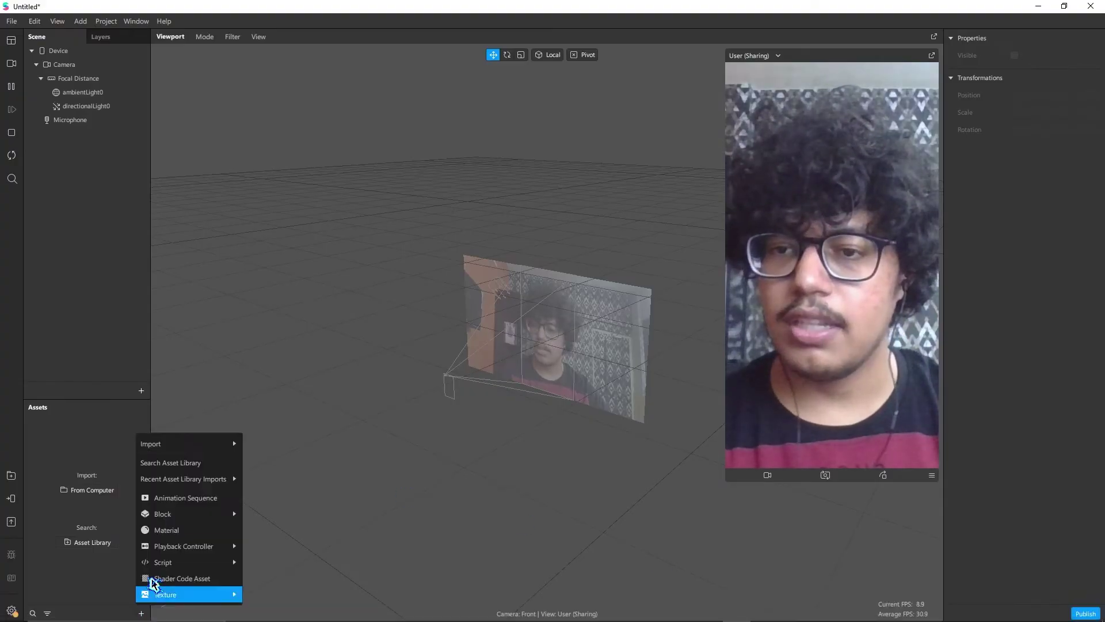
pyautogui.moveTo(198, 443)
pyautogui.click(287, 448)
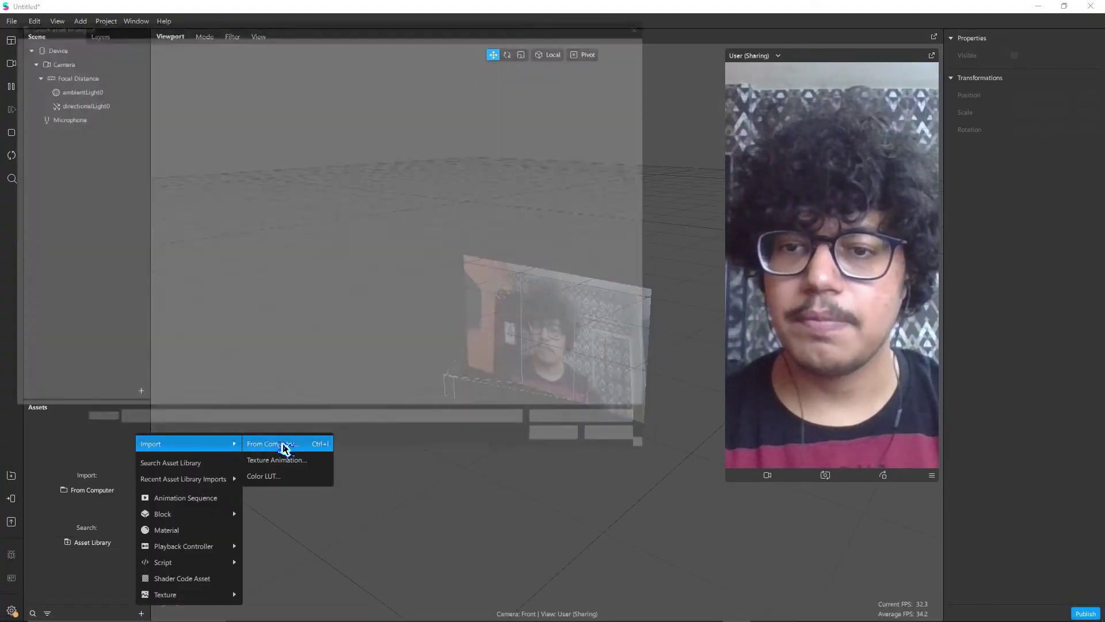
pyautogui.click(614, 441)
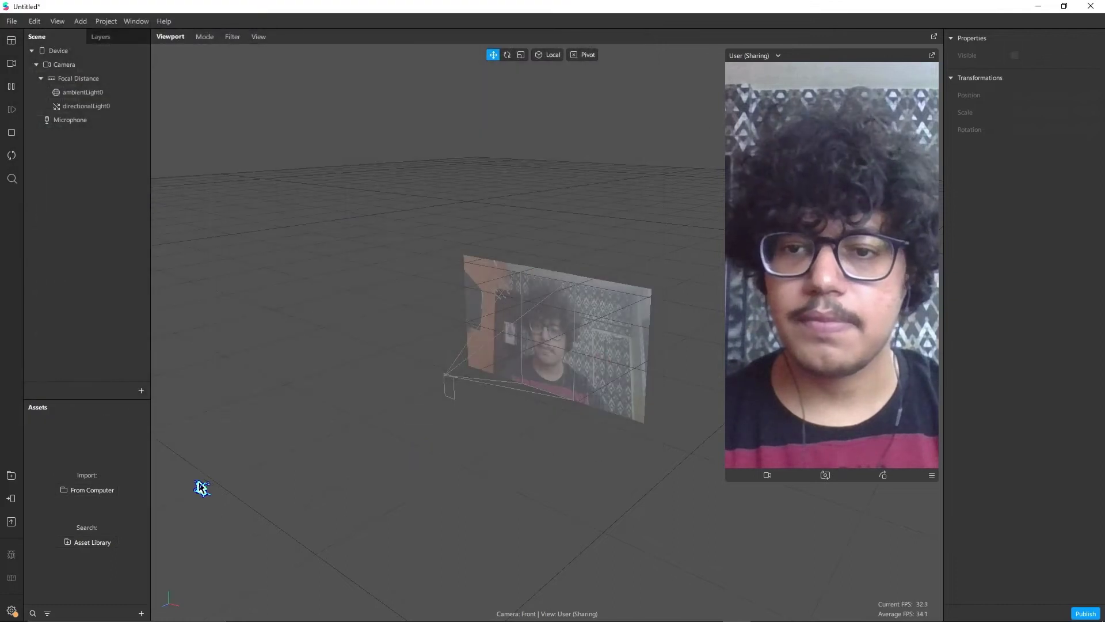
# - Import all Chrysanthemum - Firework 01 frames as a texture animation added to a new plane
pyautogui.click(141, 613)
pyautogui.moveTo(231, 443)
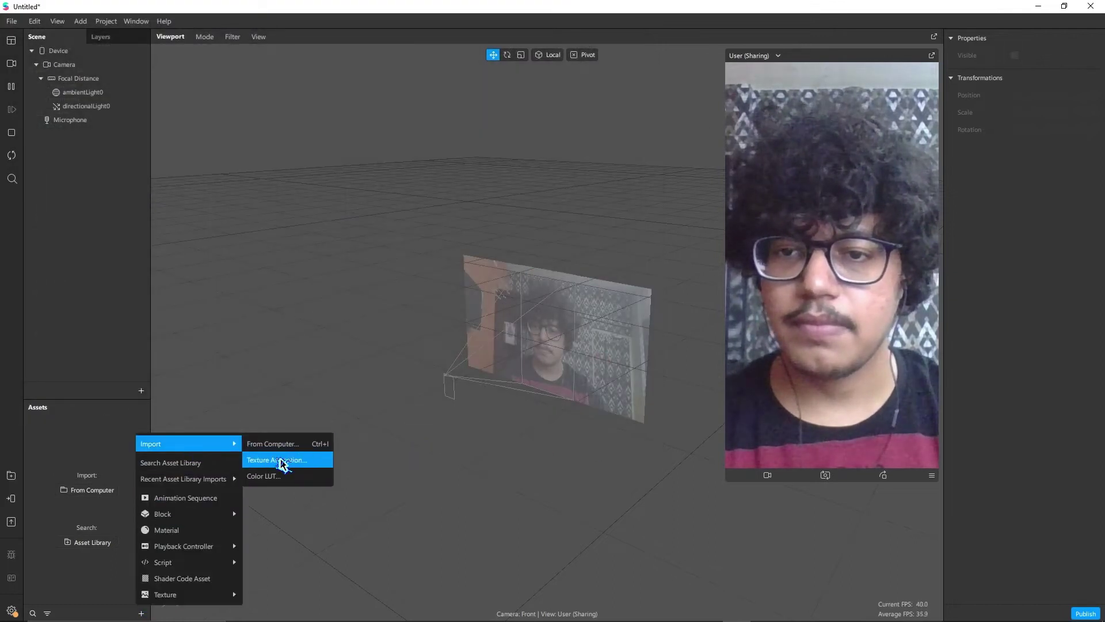
pyautogui.click(287, 459)
pyautogui.click(480, 317)
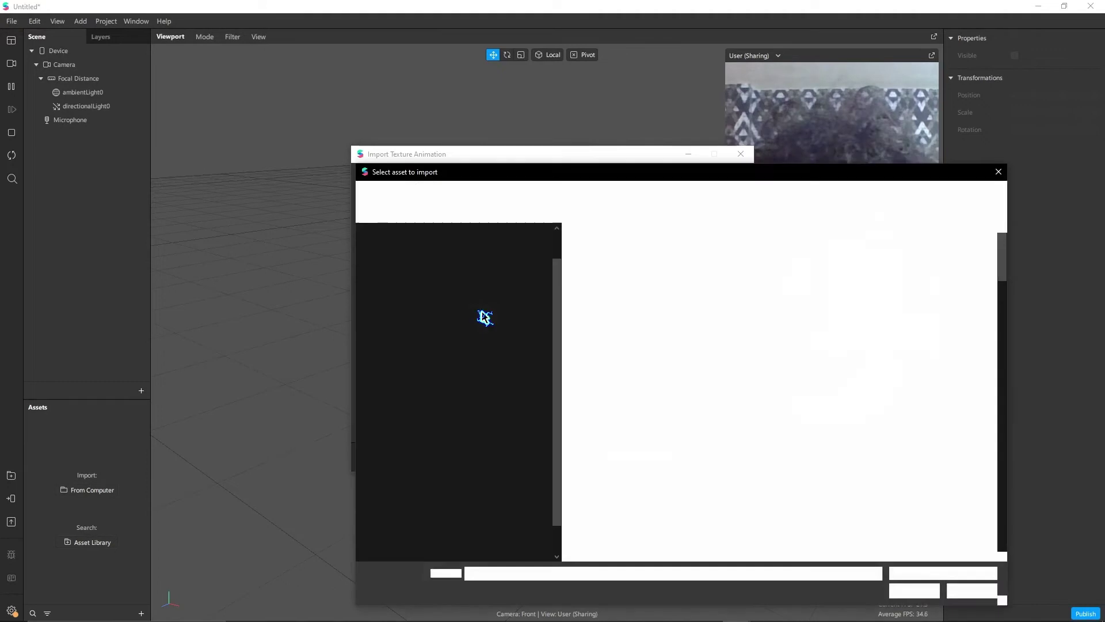
pyautogui.click(594, 195)
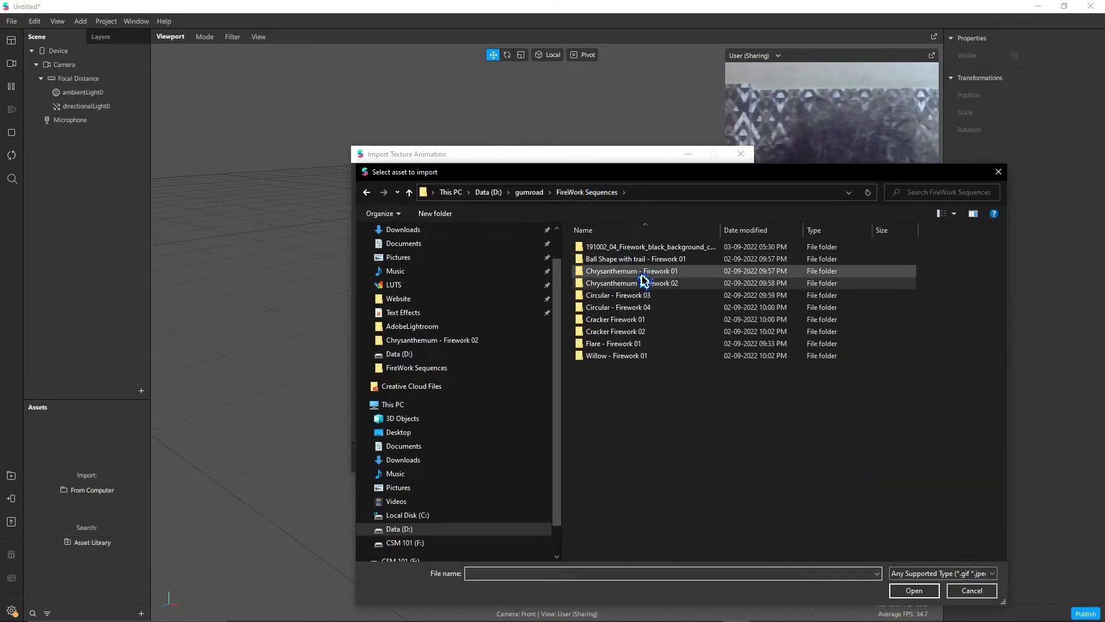
pyautogui.doubleClick(596, 270)
pyautogui.click(597, 270)
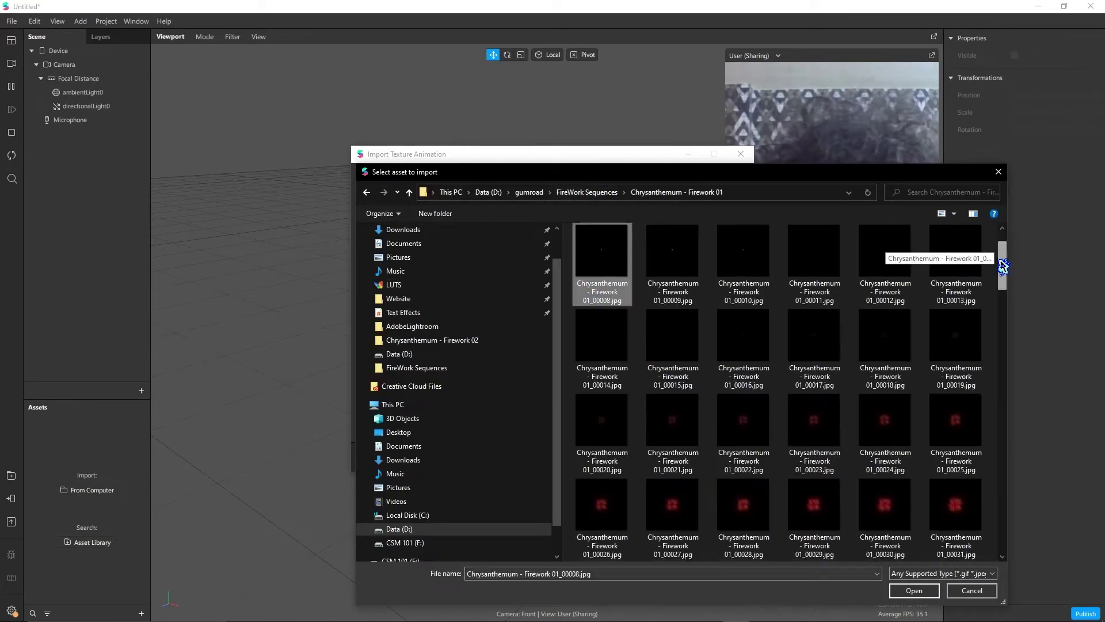
pyautogui.moveTo(1000, 254); pyautogui.dragTo(1001, 513)
pyautogui.keyDown('shift'); pyautogui.click(888, 522); pyautogui.keyUp('shift')
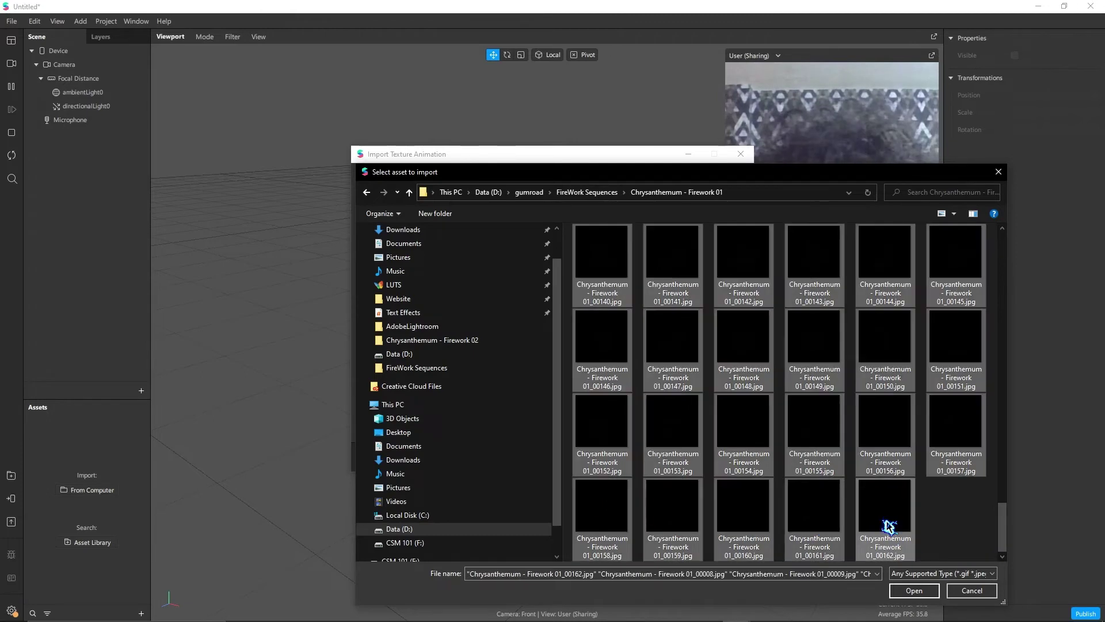
pyautogui.click(920, 591)
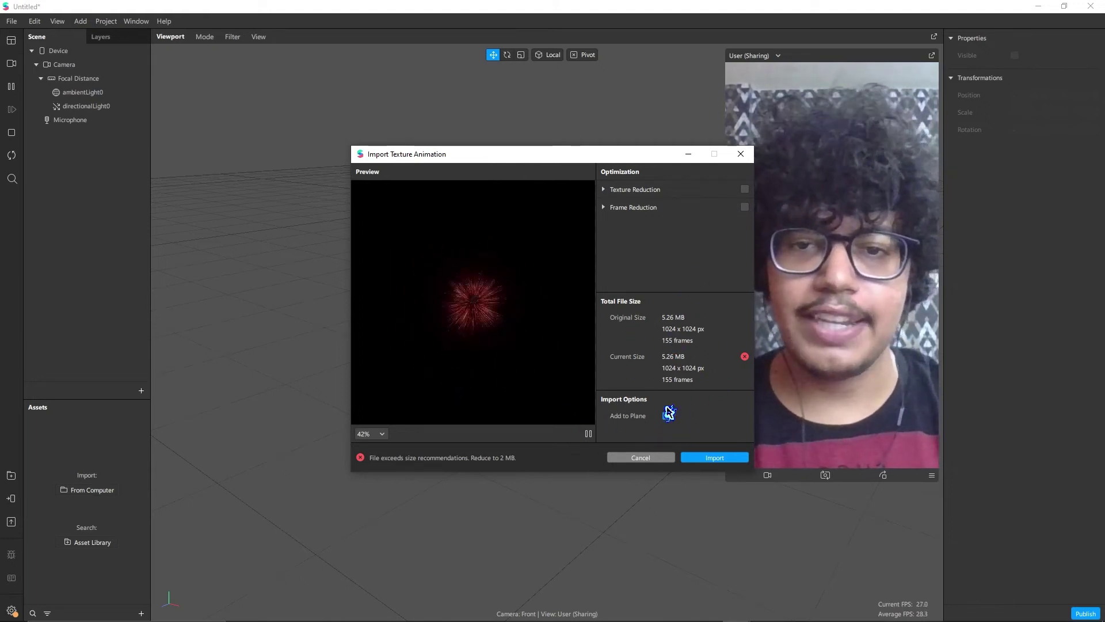
pyautogui.click(715, 458)
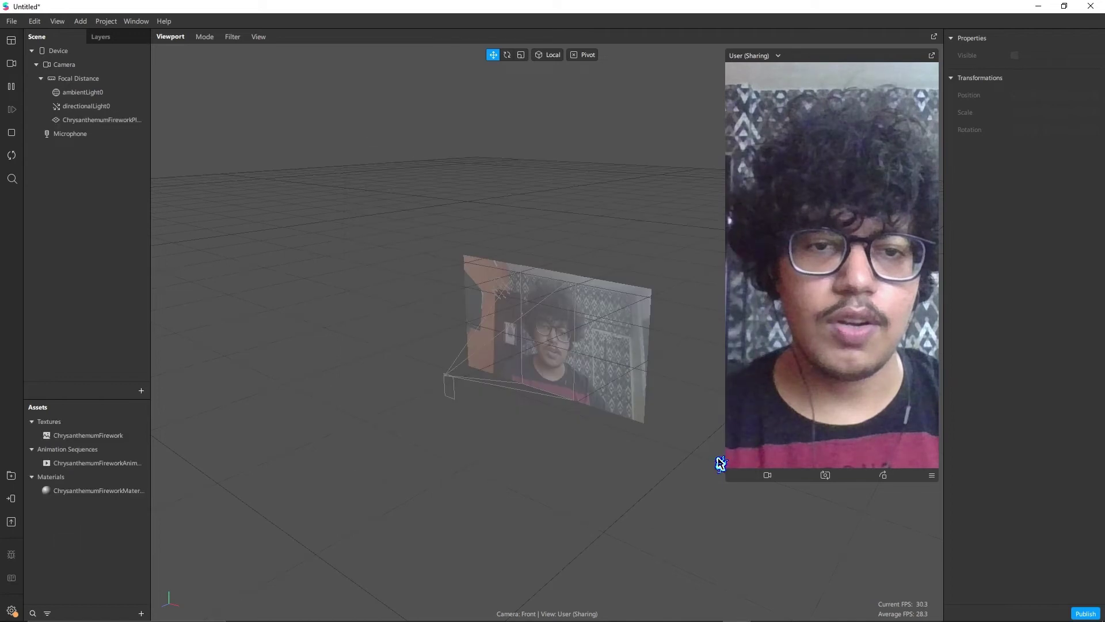
# - Move and widen the camera preview, then set the plane's X and Y scale to 2
pyautogui.moveTo(899, 56); pyautogui.dragTo(814, 64)
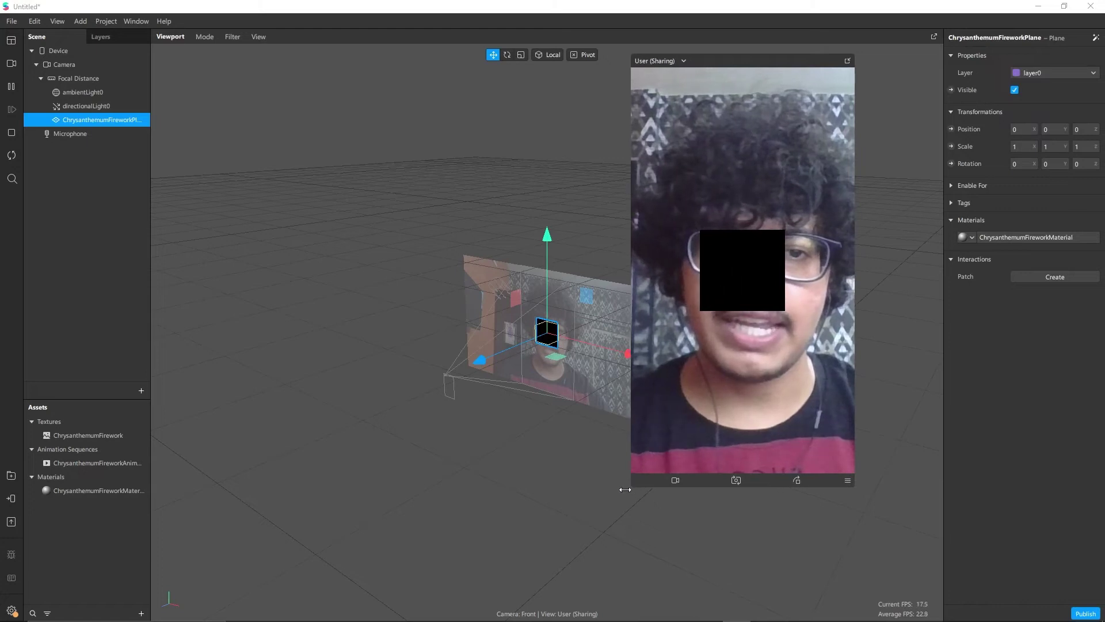
pyautogui.moveTo(626, 489); pyautogui.dragTo(542, 490)
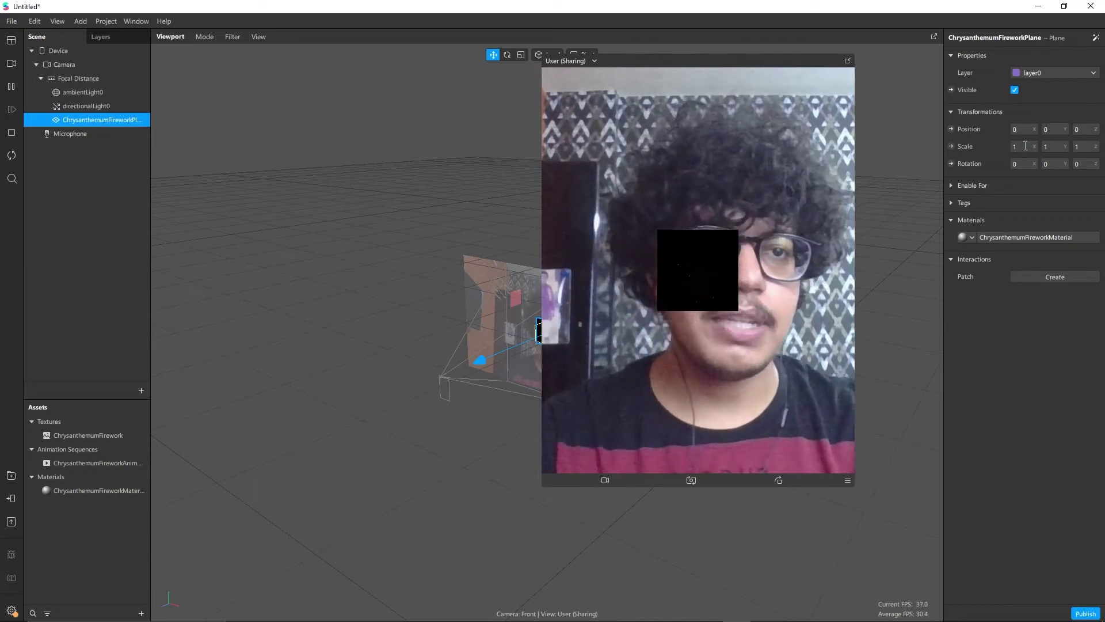
pyautogui.write('2')
pyautogui.press('Return')
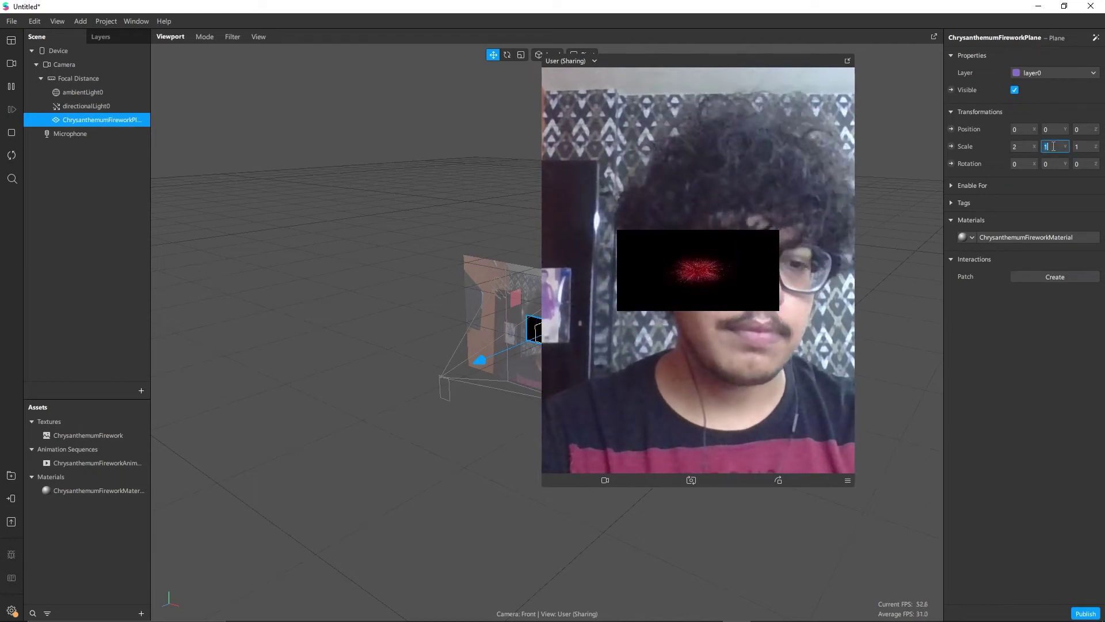
pyautogui.write('2')
pyautogui.press('Return')
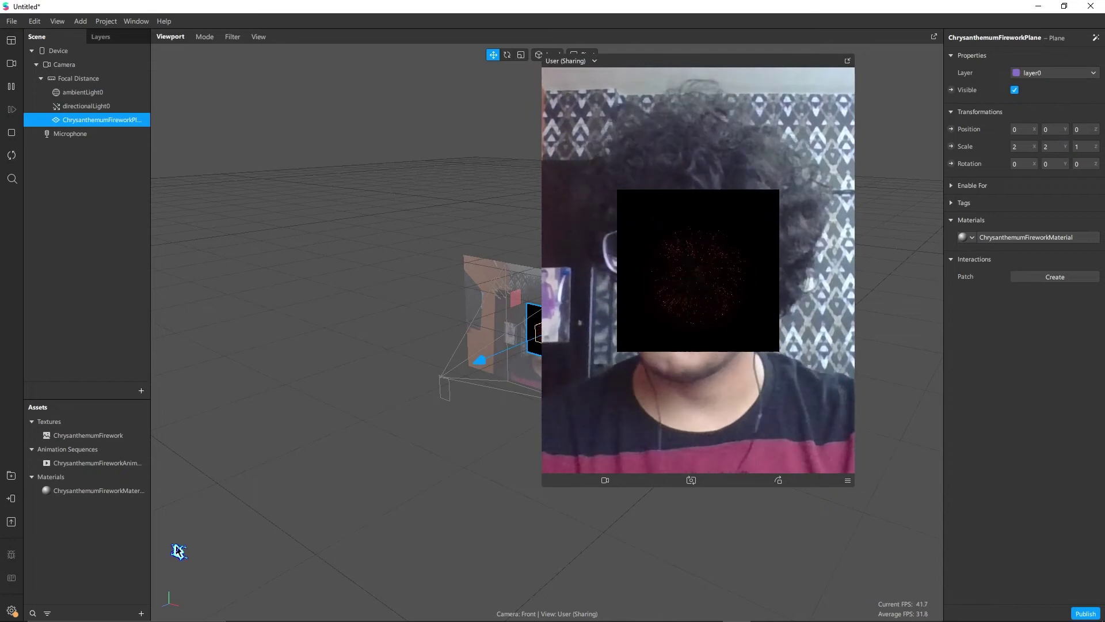
# - Set the ChrysanthemumFirework texture's iOS compression to Manual with the Best method
pyautogui.click(77, 440)
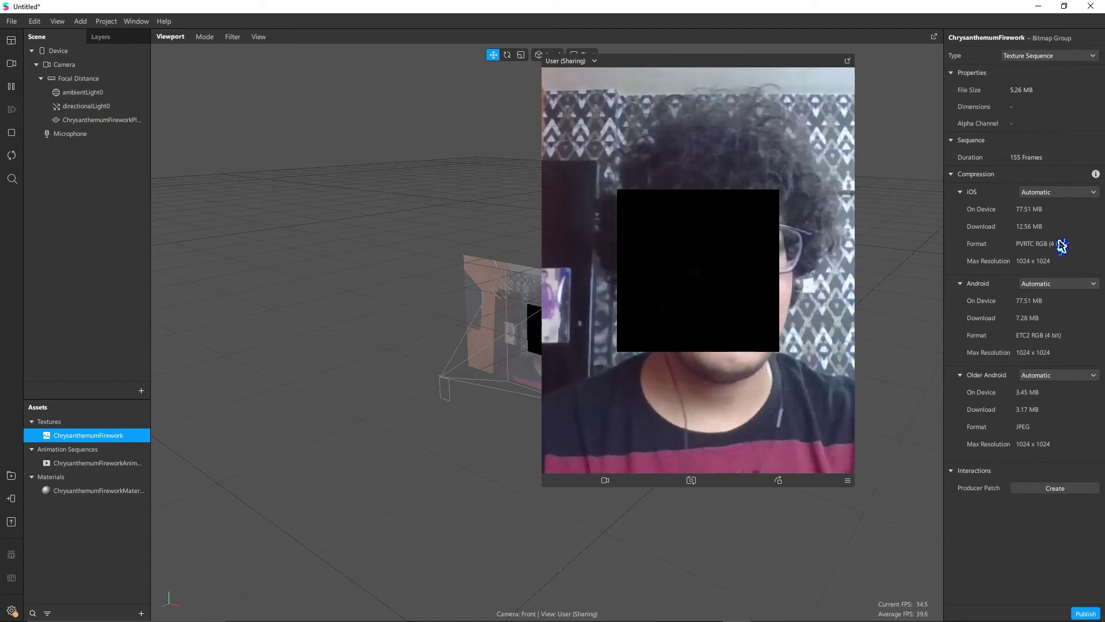
pyautogui.click(1065, 191)
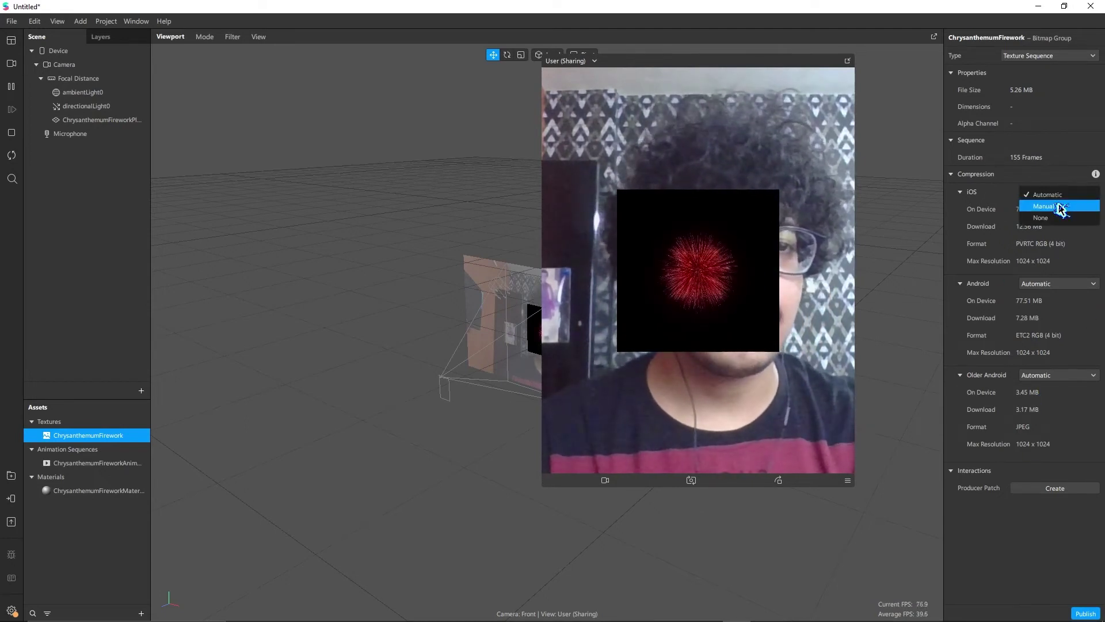
pyautogui.click(1061, 207)
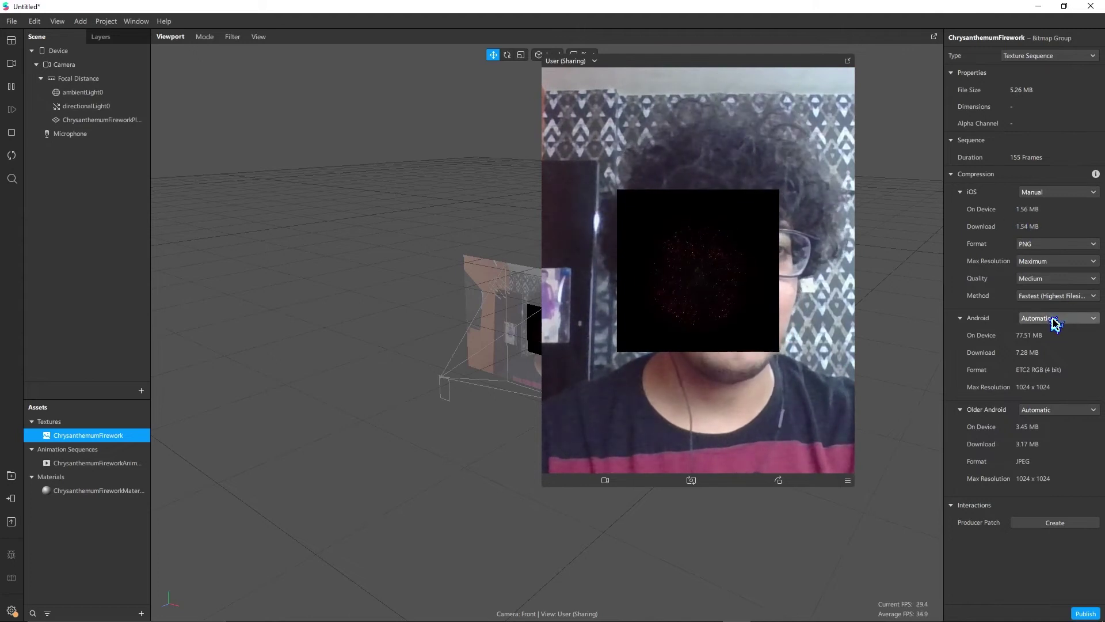
pyautogui.click(1045, 296)
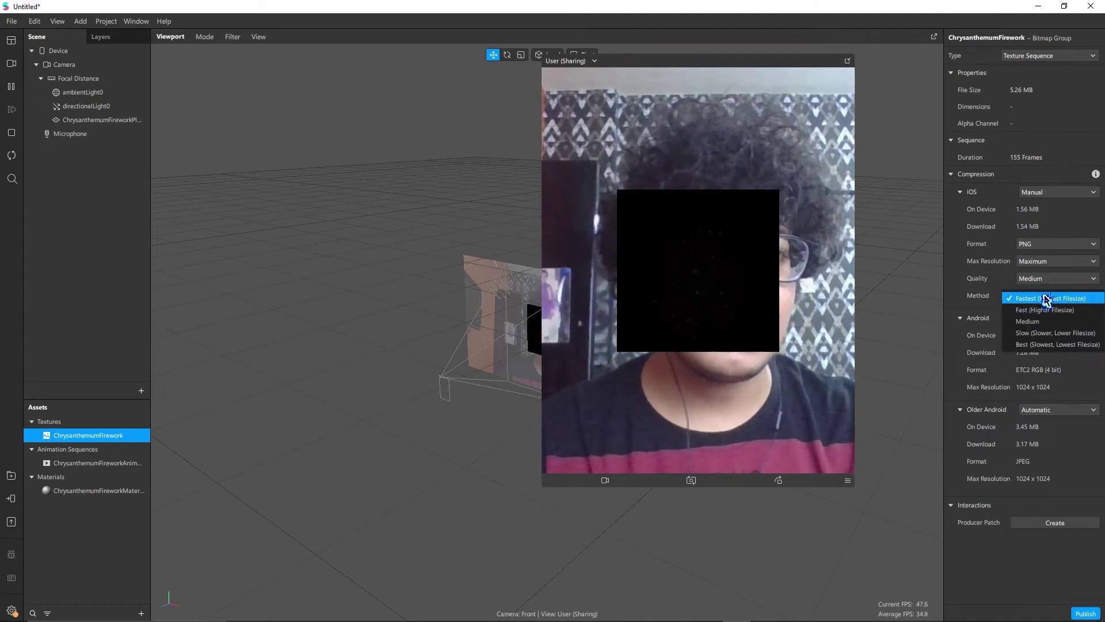
pyautogui.click(1043, 344)
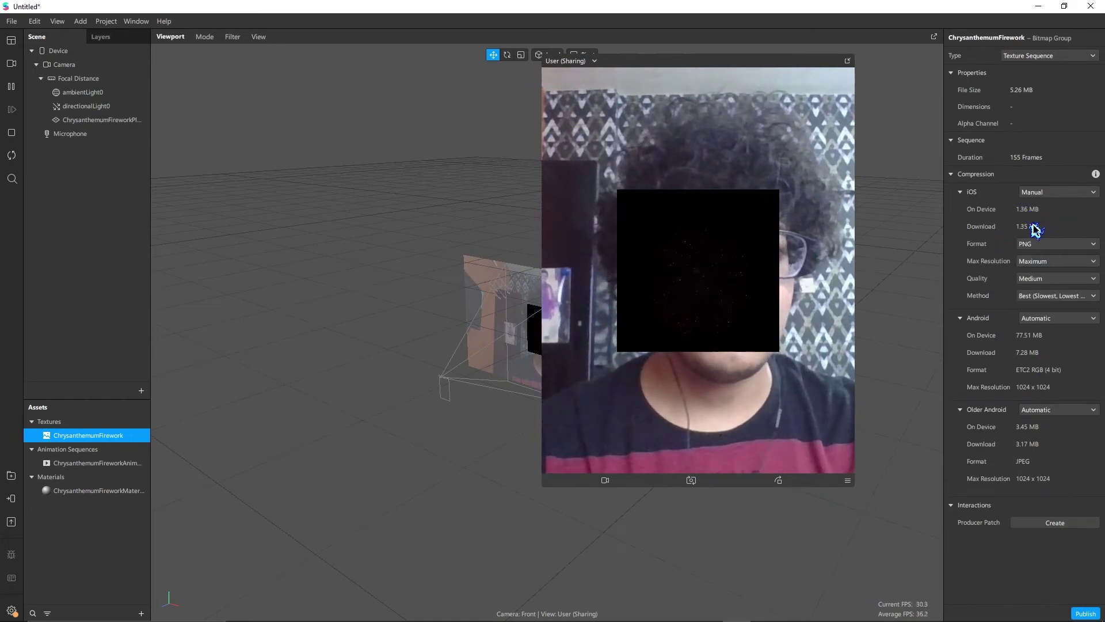
# - Set Android and Older Android compression to Manual with the Best method as well
pyautogui.click(1065, 321)
pyautogui.click(1058, 332)
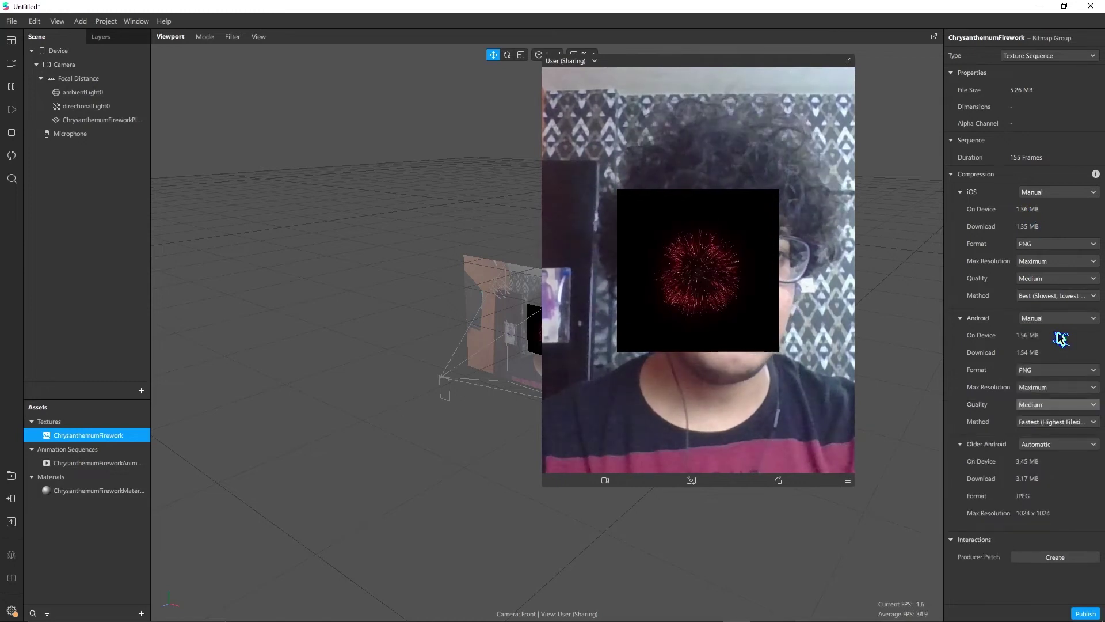
pyautogui.click(1049, 422)
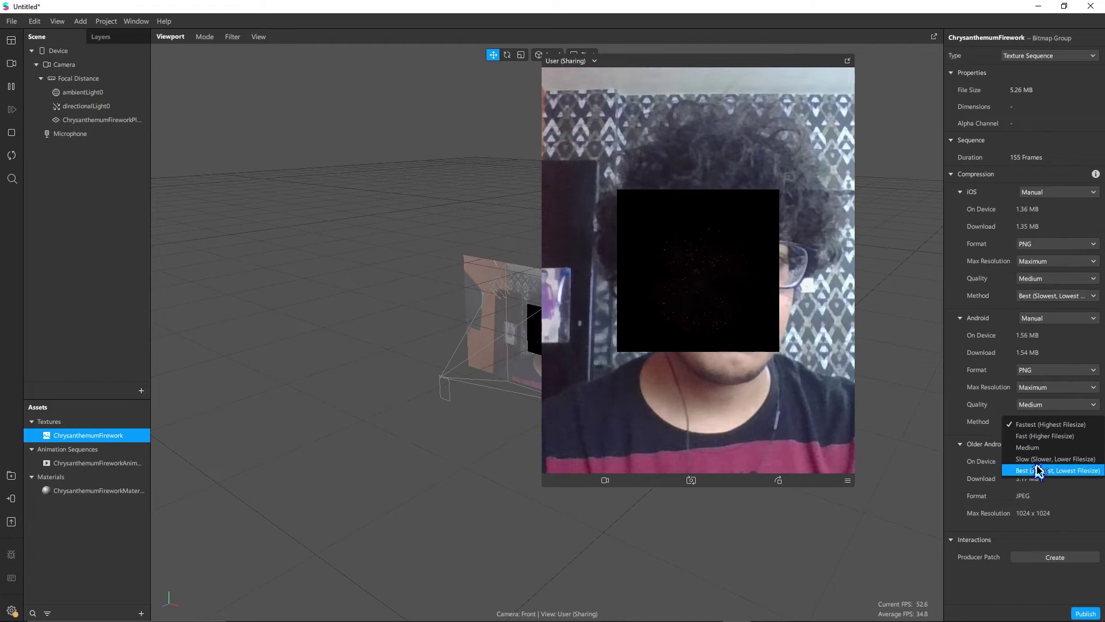
pyautogui.click(1039, 469)
pyautogui.click(1049, 445)
pyautogui.click(1048, 458)
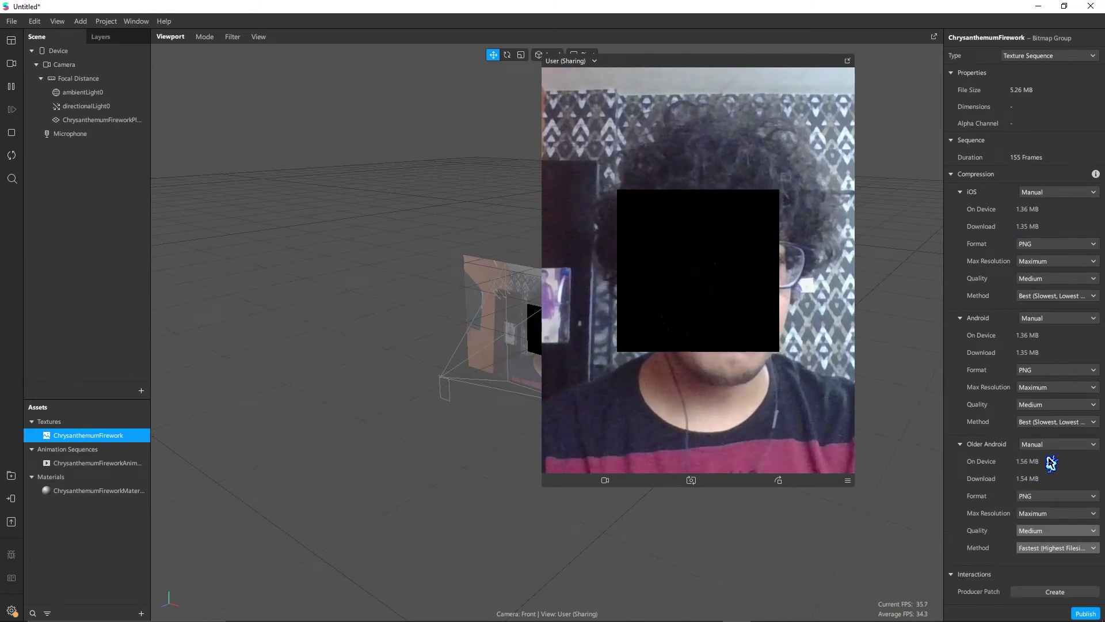
pyautogui.click(1046, 546)
pyautogui.click(1038, 595)
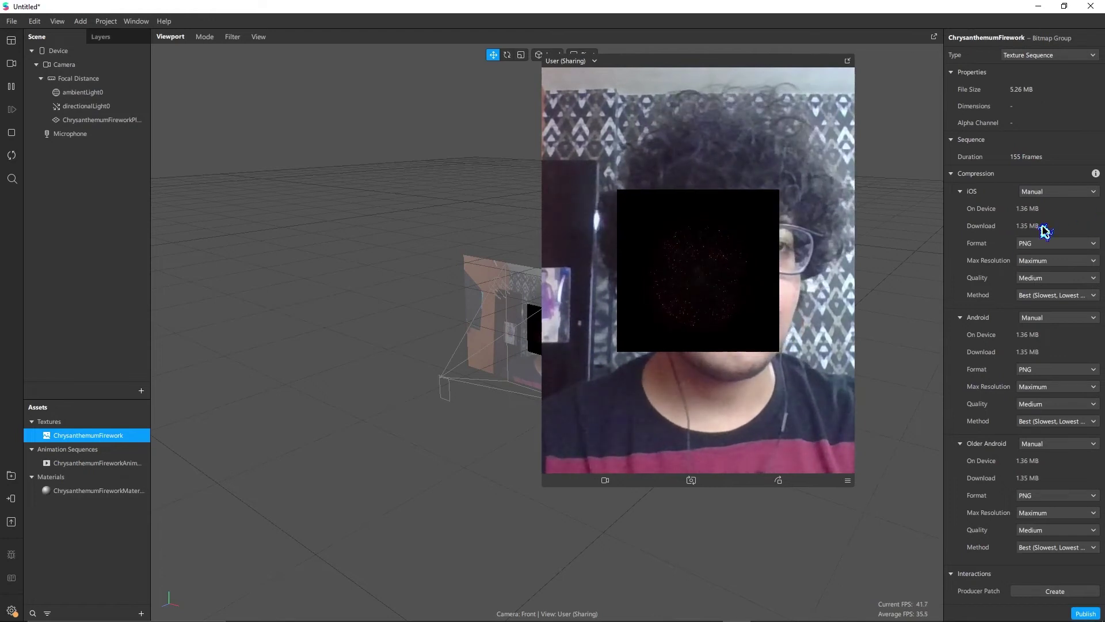
pyautogui.click(69, 530)
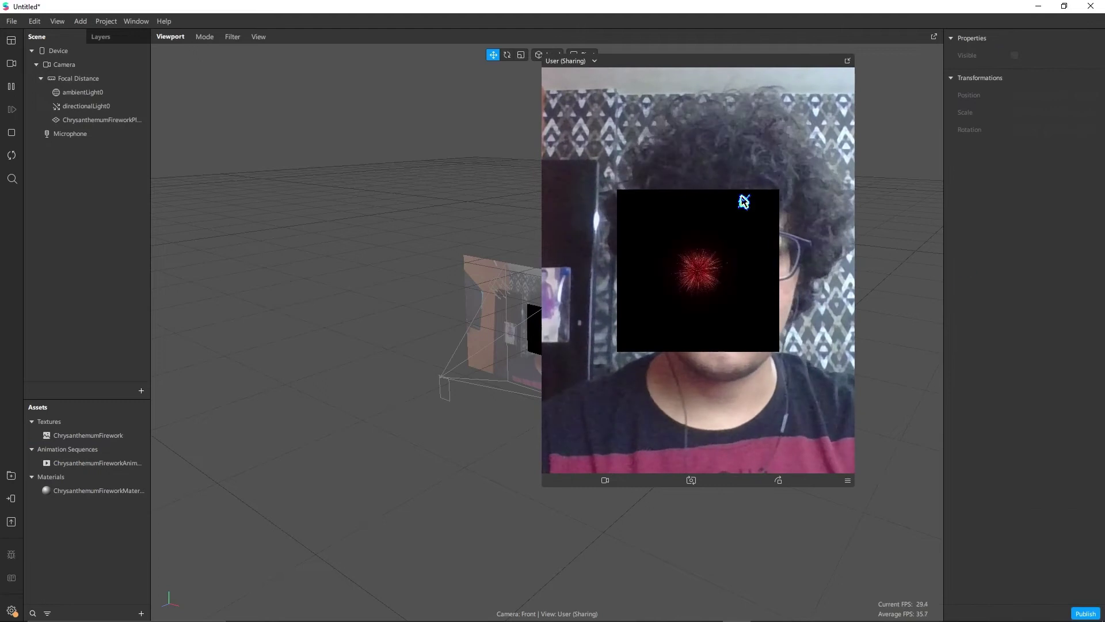
# - Play 191002_04_Firework_black_background_copy.mp4 from the FireWork Sequences folder, then close the player
pyautogui.moveTo(377, 620)
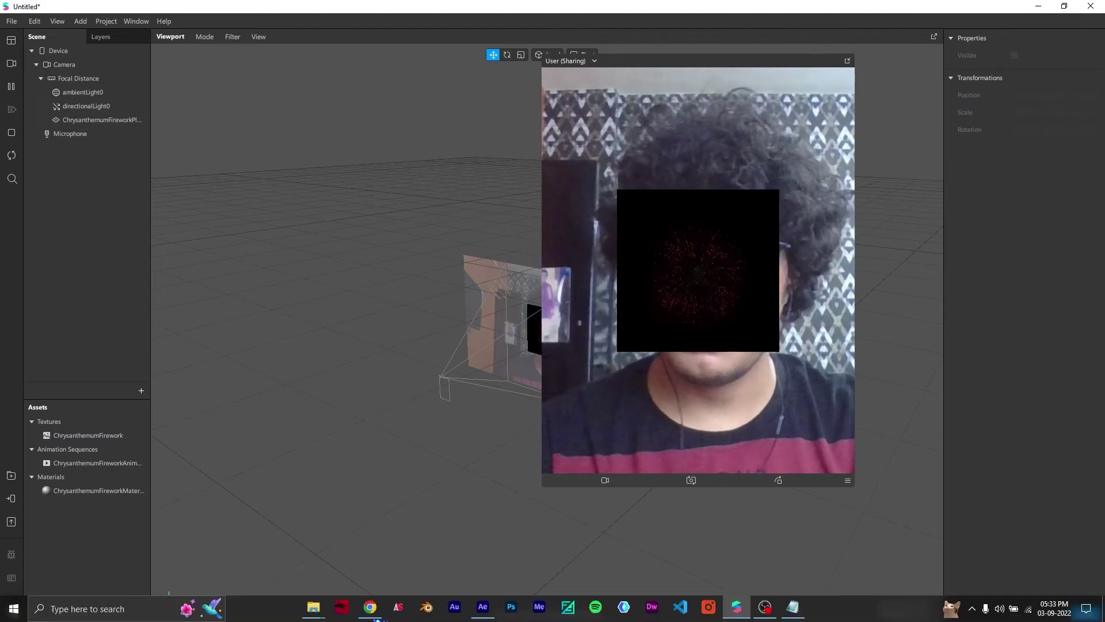
pyautogui.moveTo(313, 607)
pyautogui.click(321, 562)
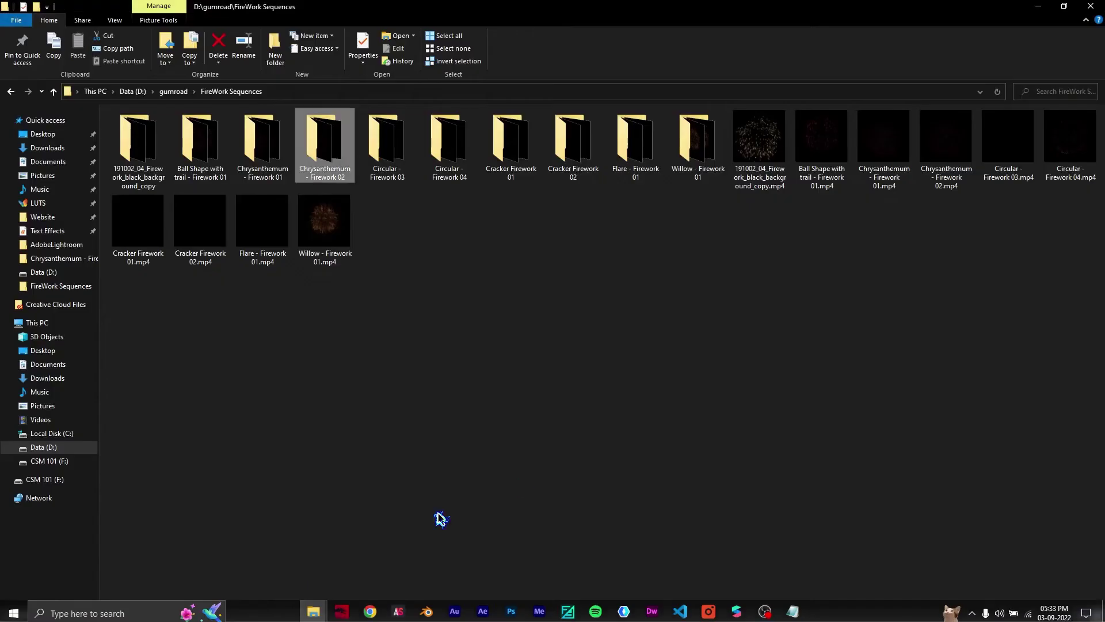
pyautogui.doubleClick(753, 175)
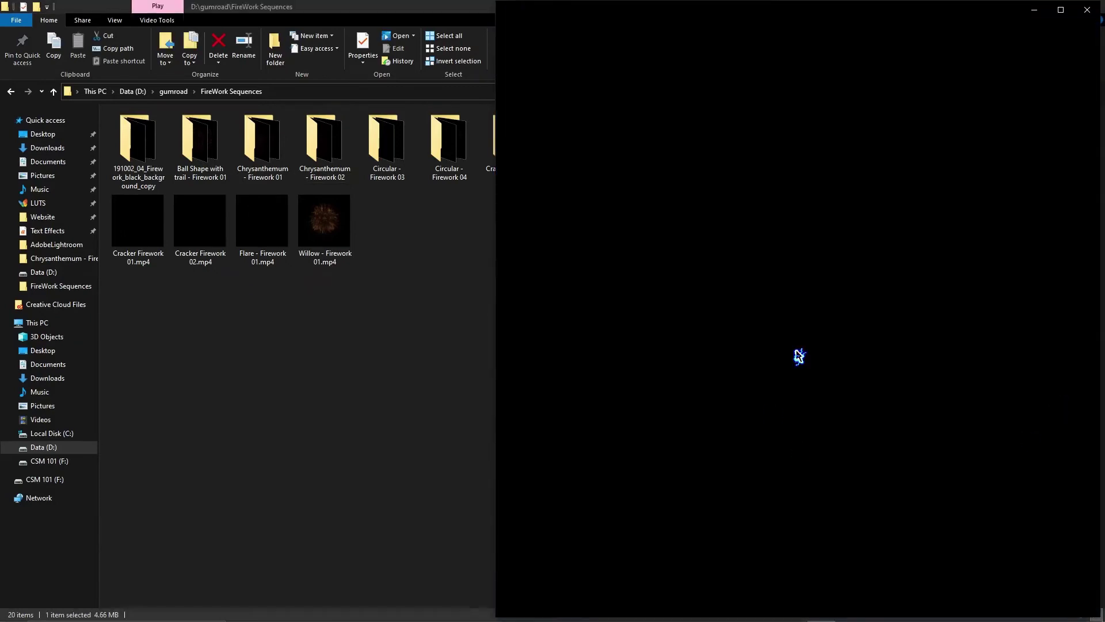
pyautogui.click(1094, 11)
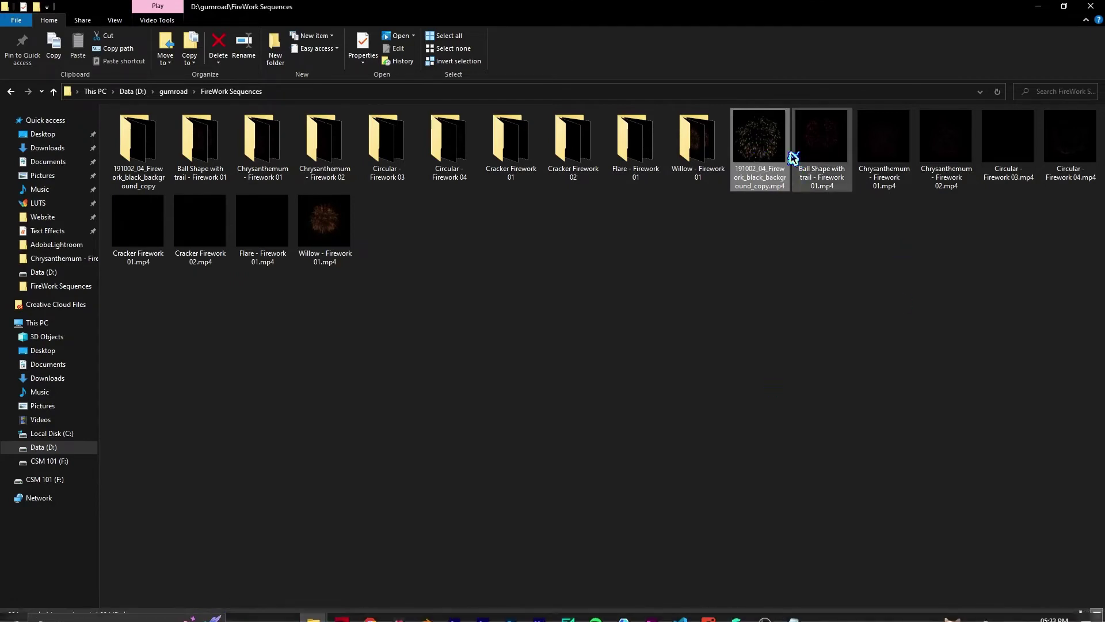
pyautogui.click(516, 545)
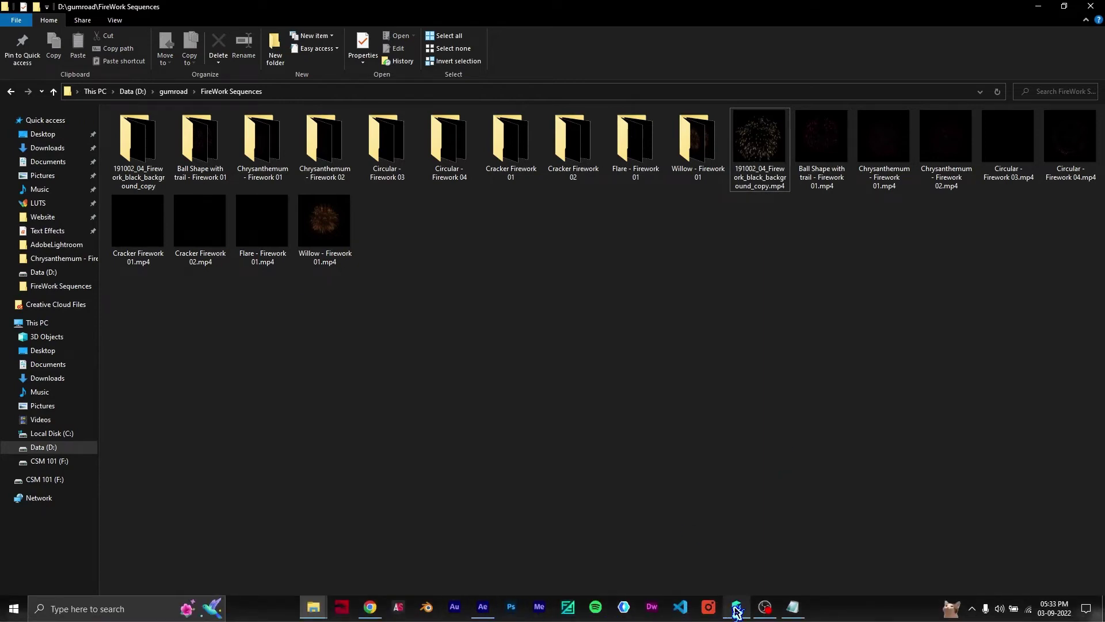
pyautogui.moveTo(737, 611)
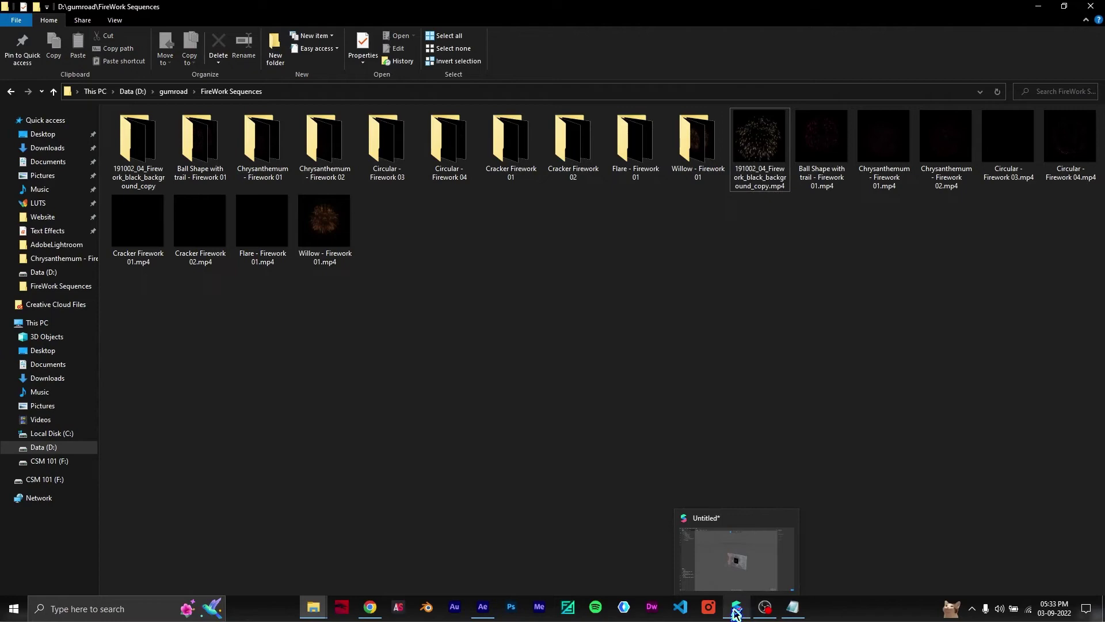
# - Run sprite-generator.jsx in After Effects and place its dialog left of the viewer
pyautogui.click(482, 607)
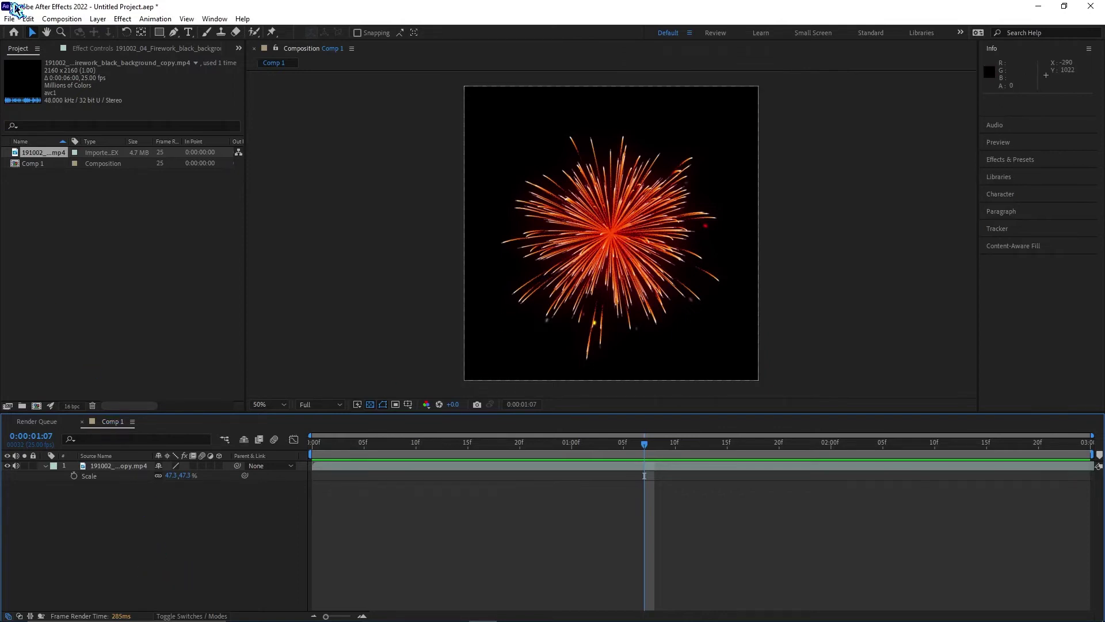
pyautogui.click(9, 19)
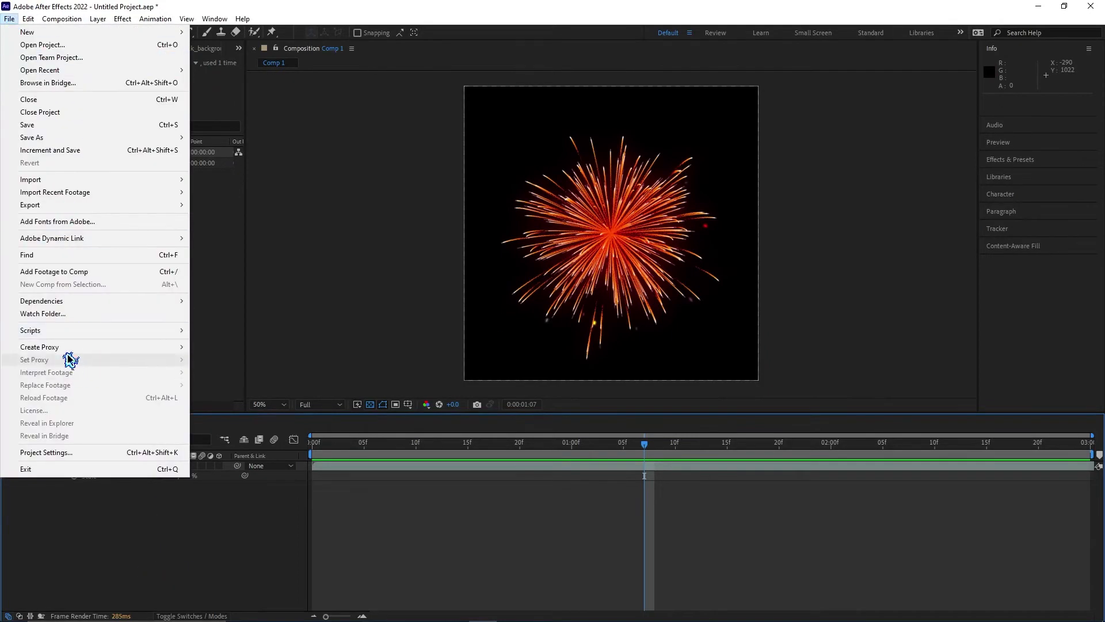
pyautogui.moveTo(141, 333)
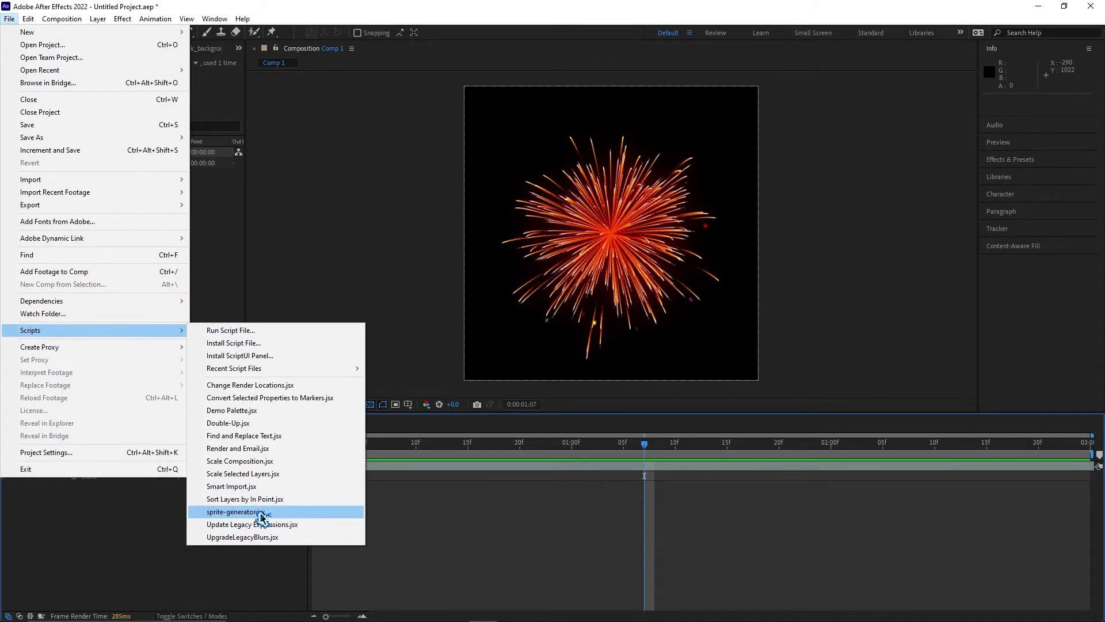
pyautogui.click(269, 514)
pyautogui.moveTo(539, 260); pyautogui.dragTo(285, 266)
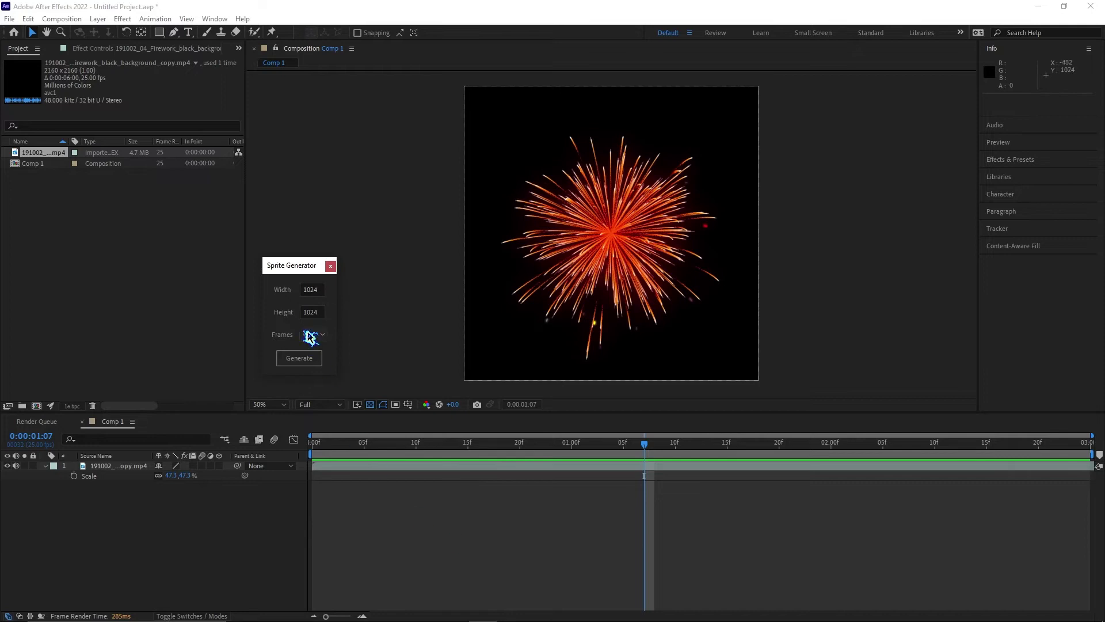
# - Set Sprite Generator to 64 frames and generate the atlas
pyautogui.click(320, 335)
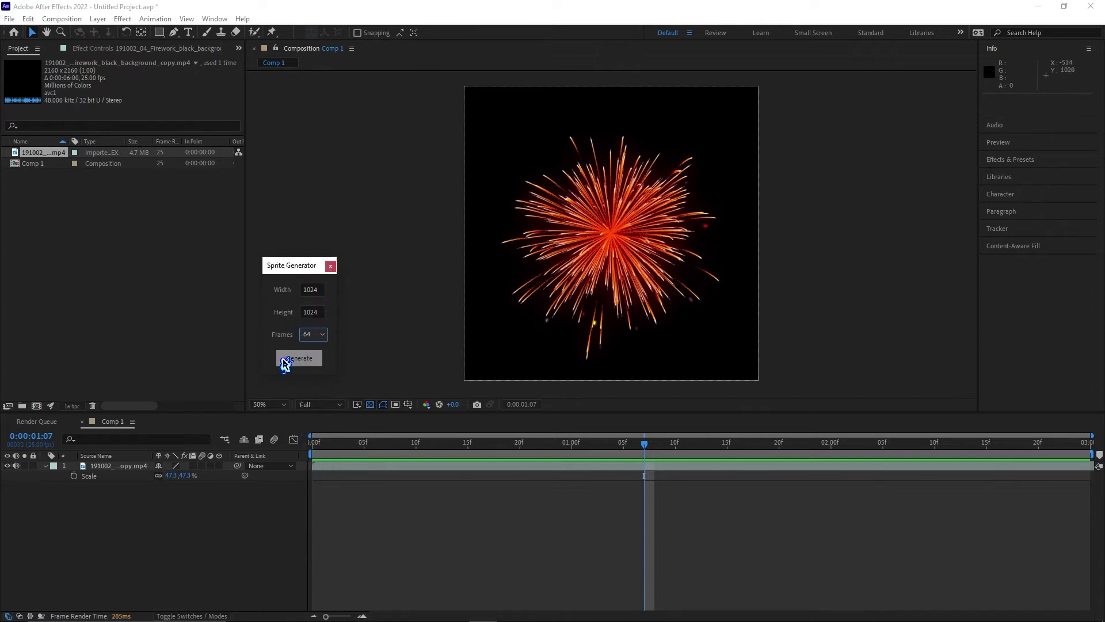
pyautogui.click(283, 358)
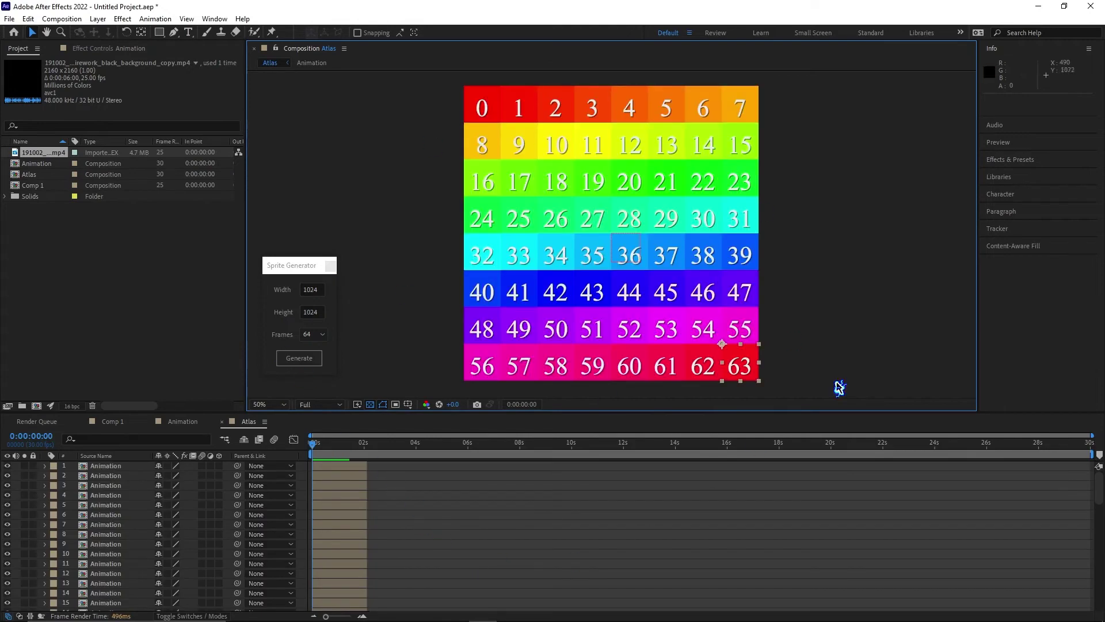
# - Add Comp 1 to the Animation comp and scale it down to about 12.4%
pyautogui.click(183, 421)
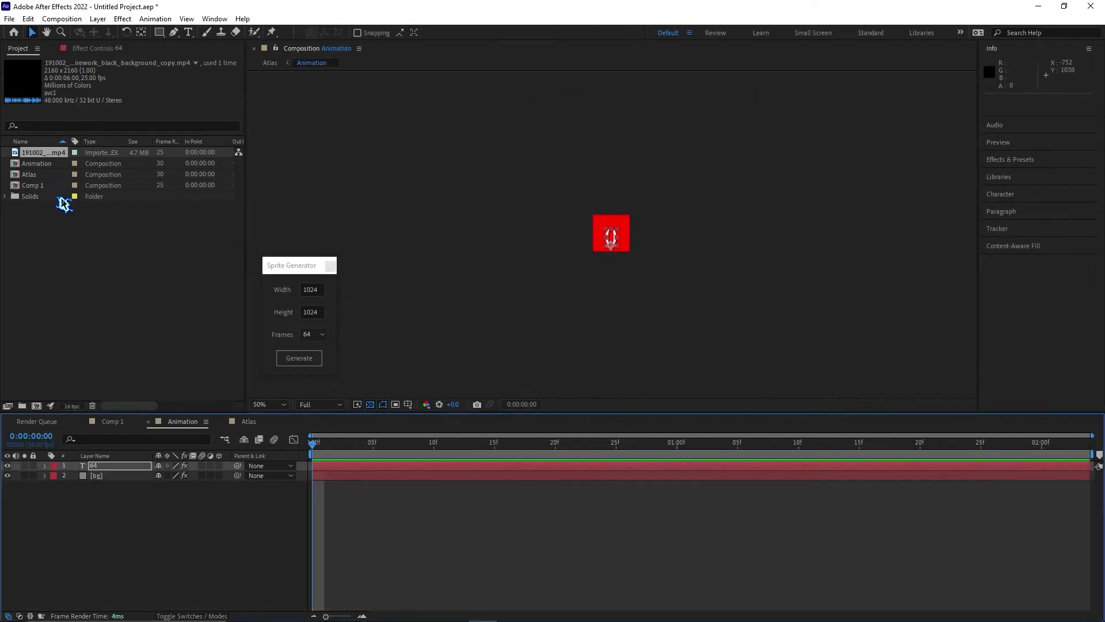
pyautogui.moveTo(42, 186); pyautogui.dragTo(66, 514)
pyautogui.click(98, 501)
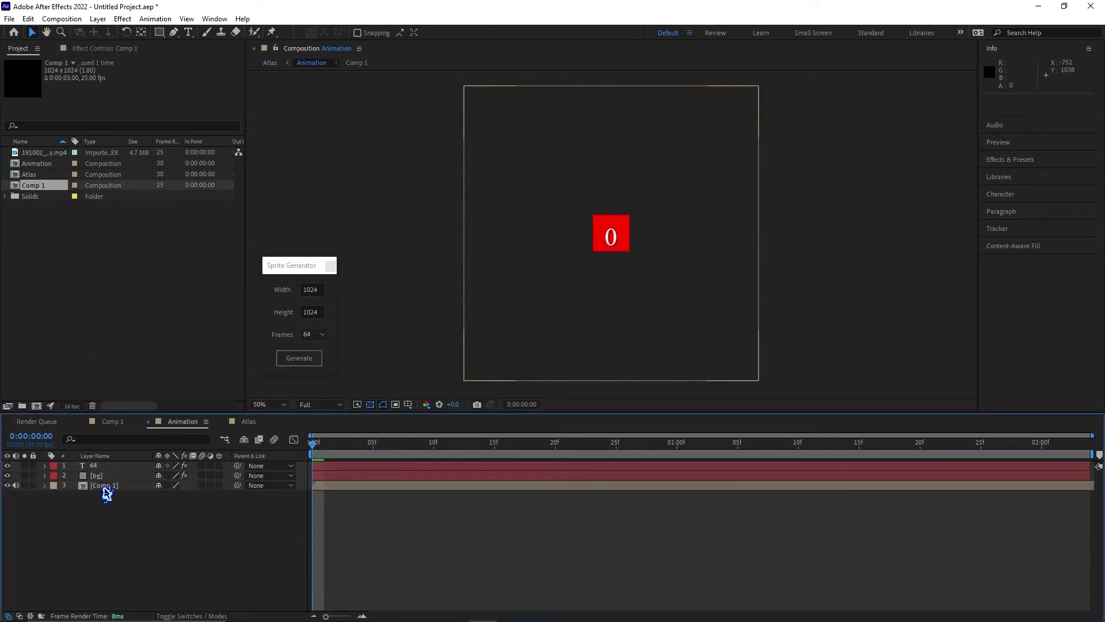
pyautogui.click(106, 489)
pyautogui.press('s')
pyautogui.moveTo(192, 498); pyautogui.dragTo(136, 494)
pyautogui.press('/')
pyautogui.press('.')
pyautogui.press('.')
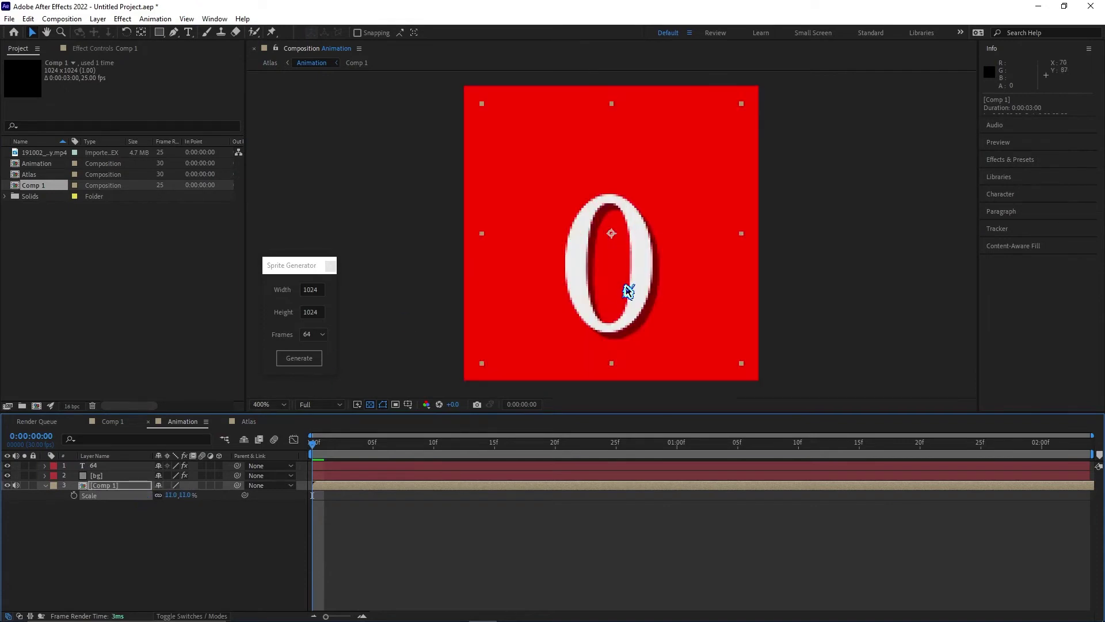
pyautogui.press(',')
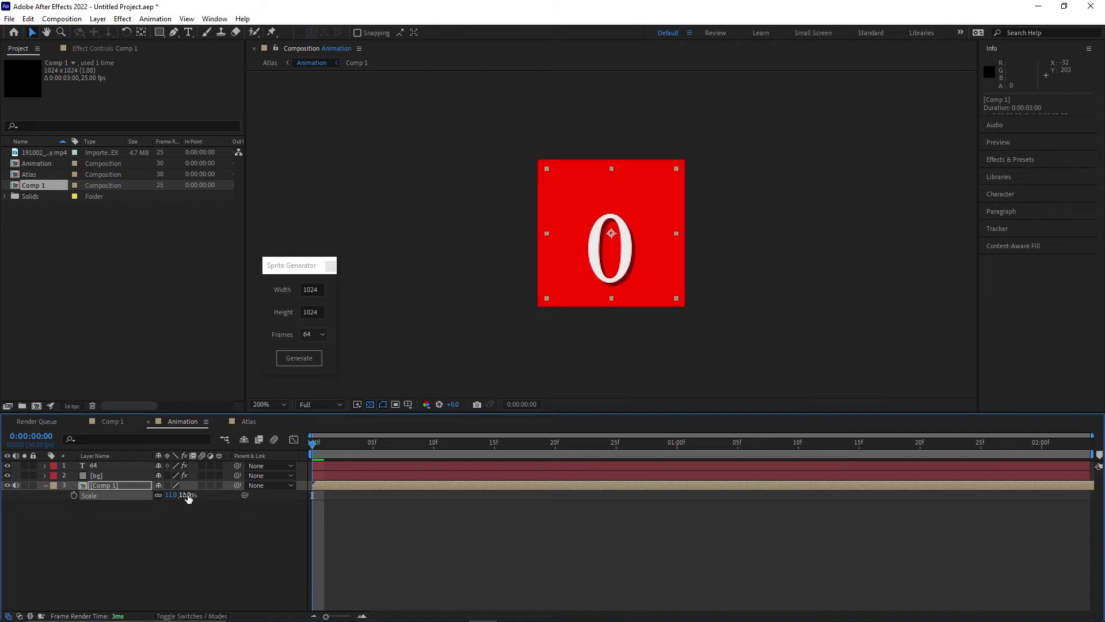
pyautogui.moveTo(188, 495); pyautogui.dragTo(192, 495)
pyautogui.click(191, 575)
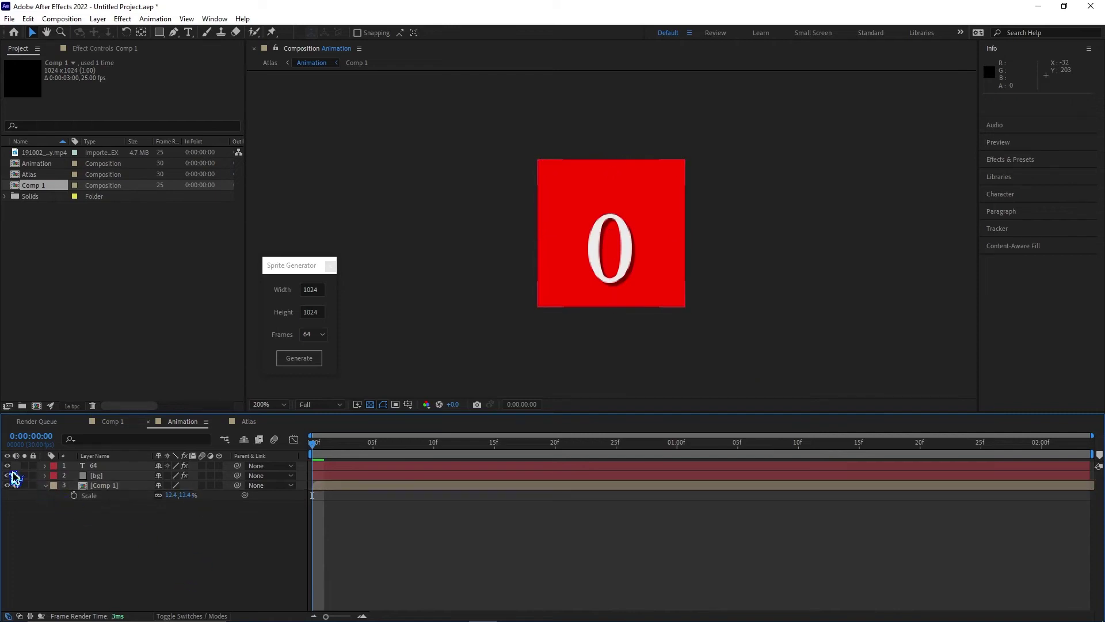
# - Hide the 64 text and bg layers and view the Atlas comp
pyautogui.click(7, 465)
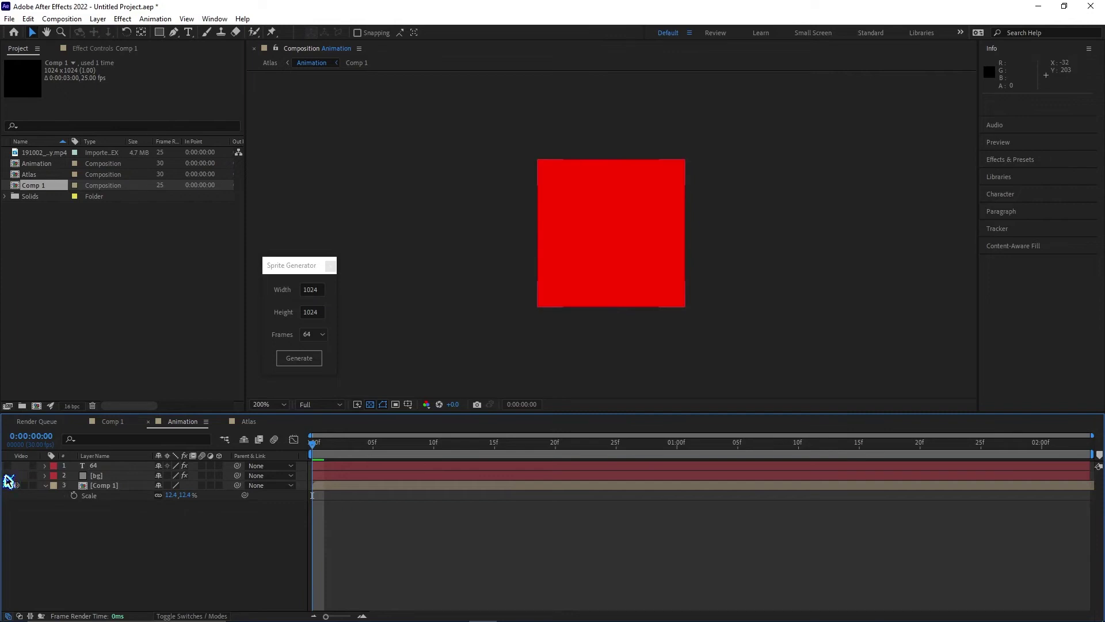
pyautogui.click(6, 476)
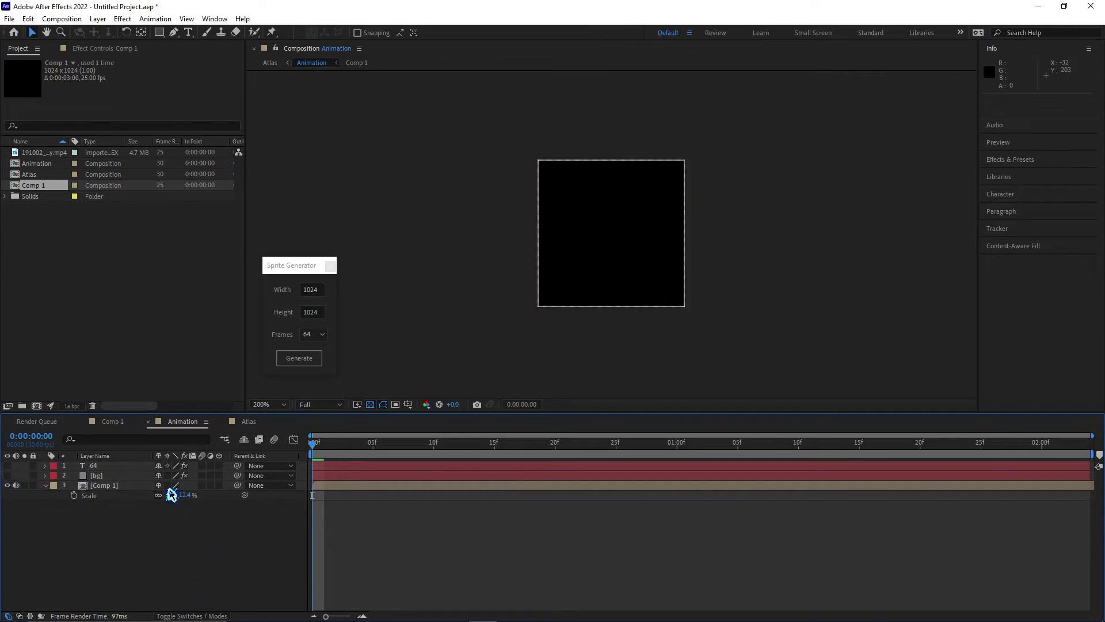
pyautogui.click(251, 422)
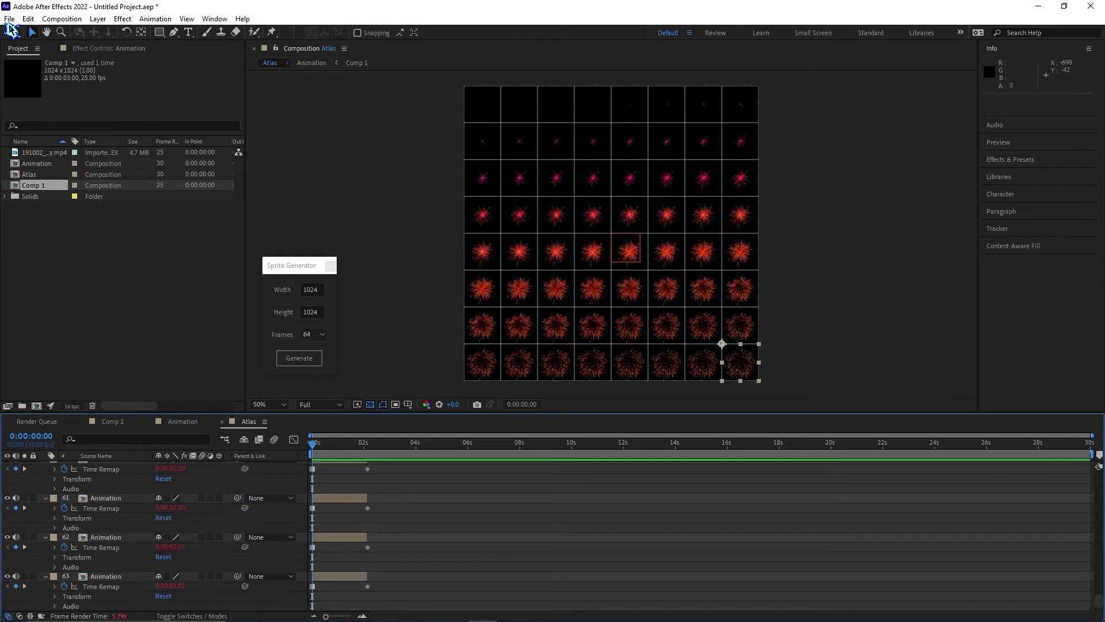
# - Switch the Atlas preview resolution to Quarter, then back to Full
pyautogui.click(61, 19)
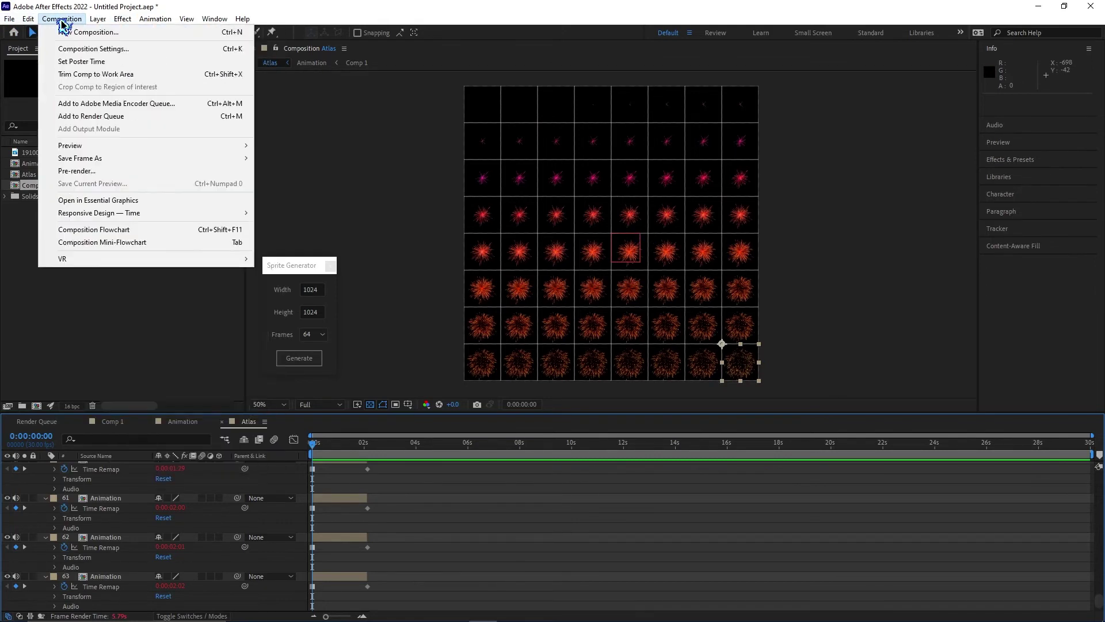
pyautogui.moveTo(123, 161)
pyautogui.click(168, 394)
pyautogui.click(325, 405)
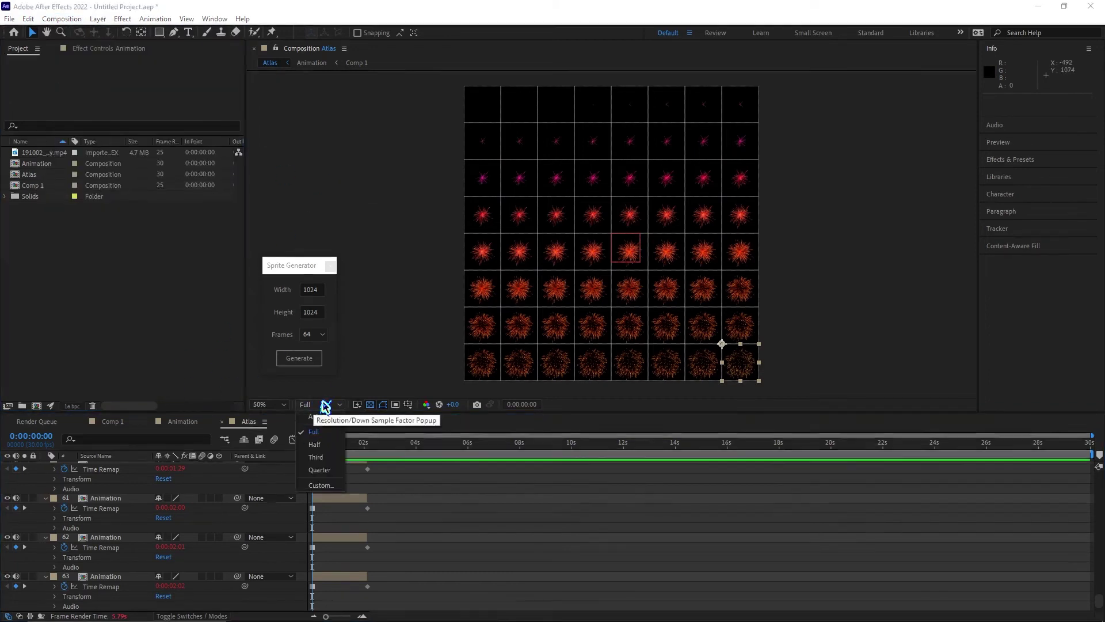
pyautogui.click(320, 470)
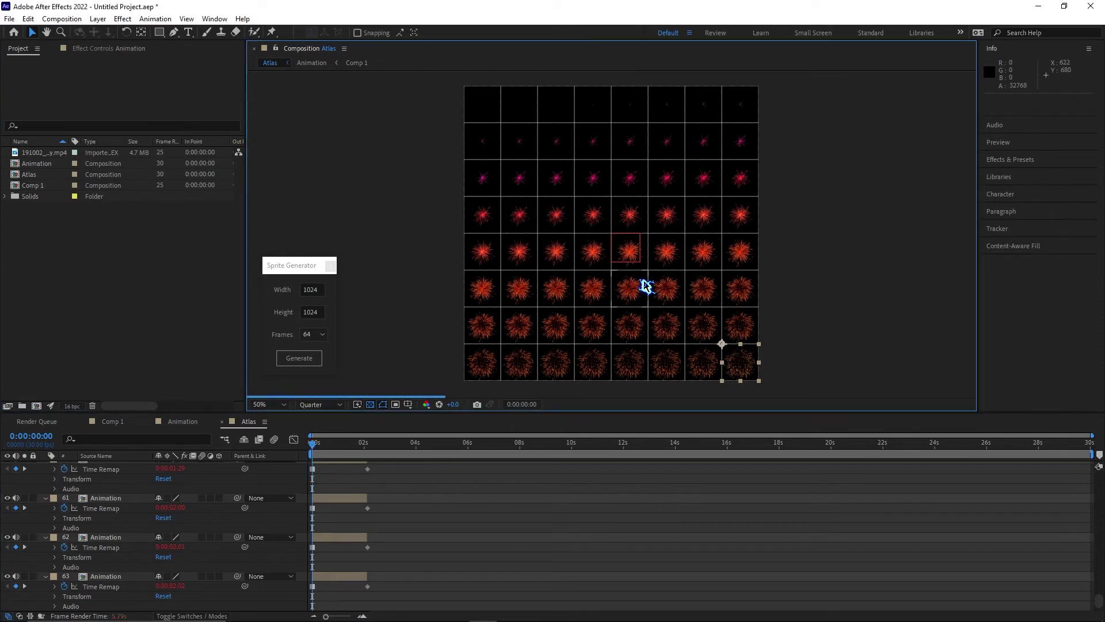
pyautogui.click(320, 404)
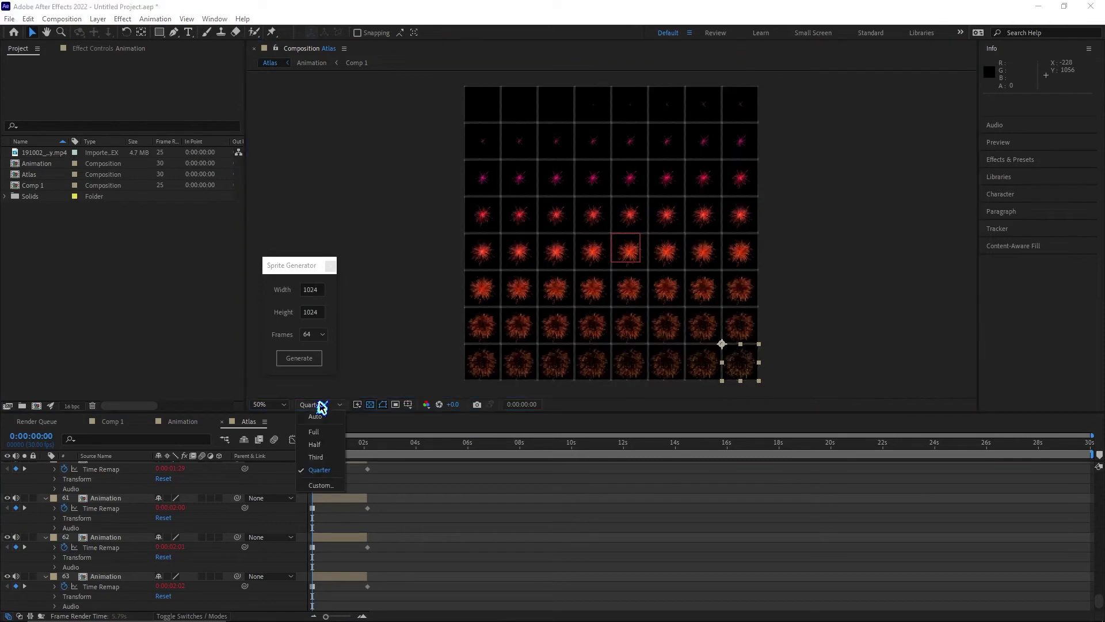
pyautogui.click(328, 433)
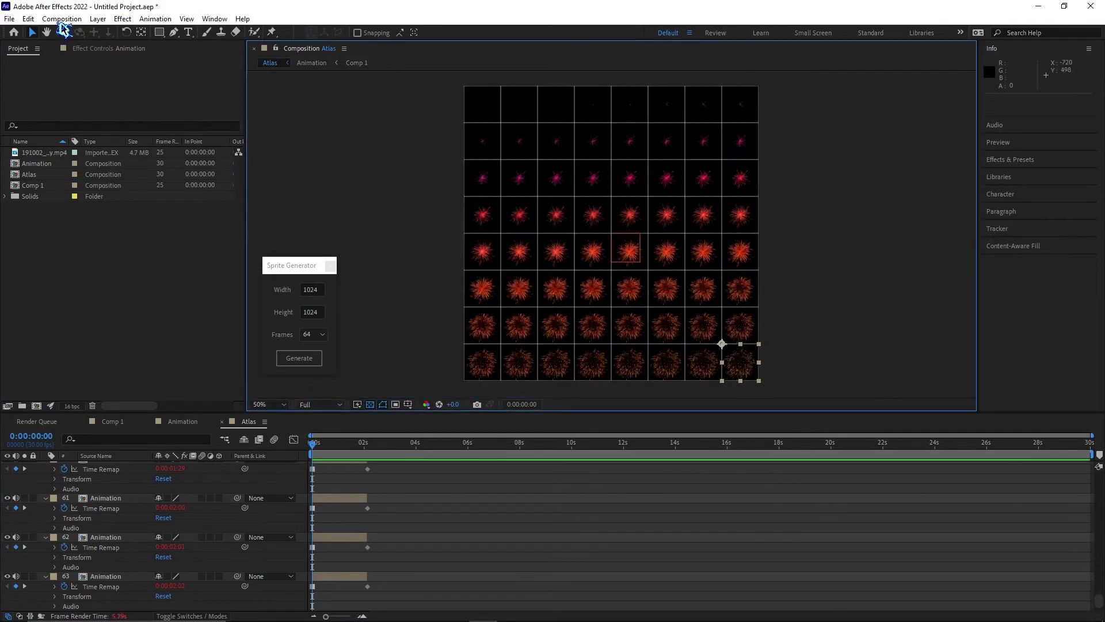
# - Save the current Atlas frame to the render queue with JPEG Sequence output format
pyautogui.click(62, 19)
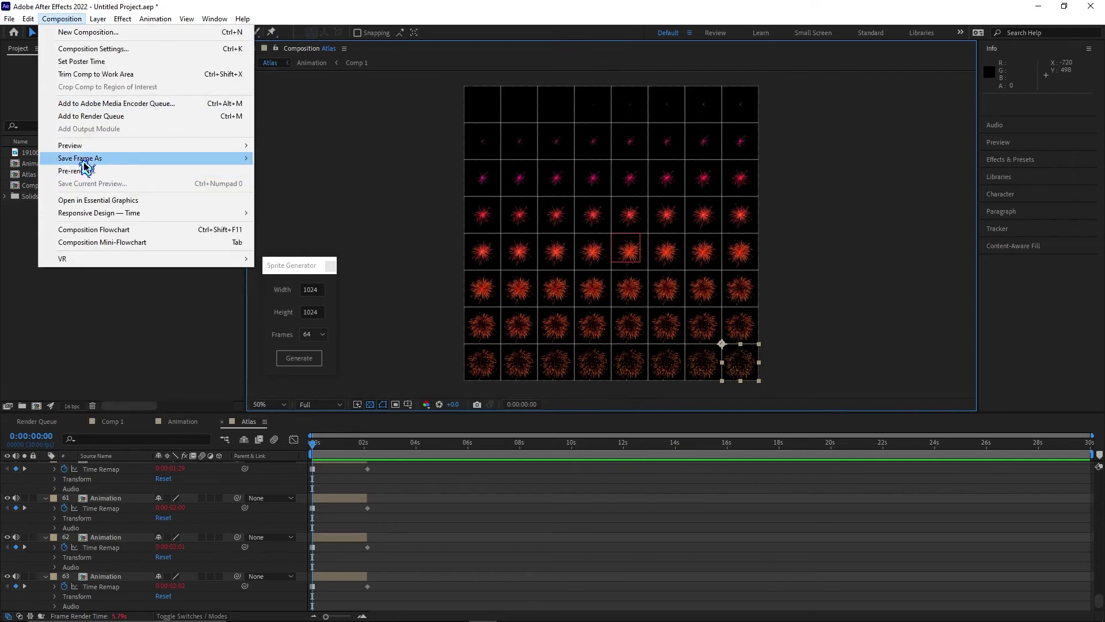
pyautogui.moveTo(82, 158)
pyautogui.click(278, 158)
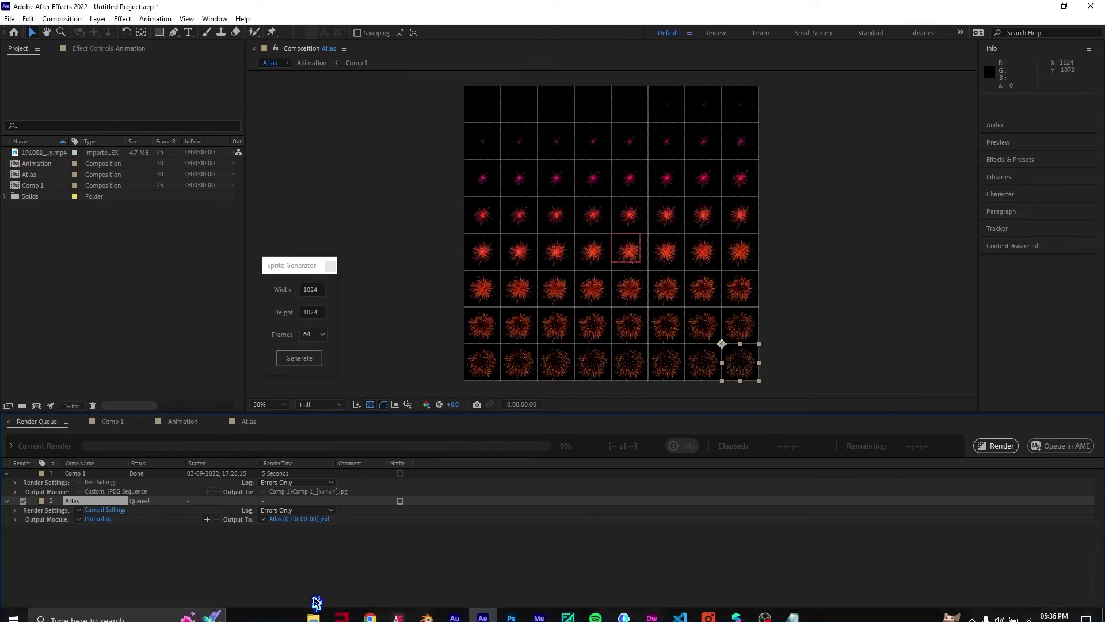
pyautogui.click(102, 521)
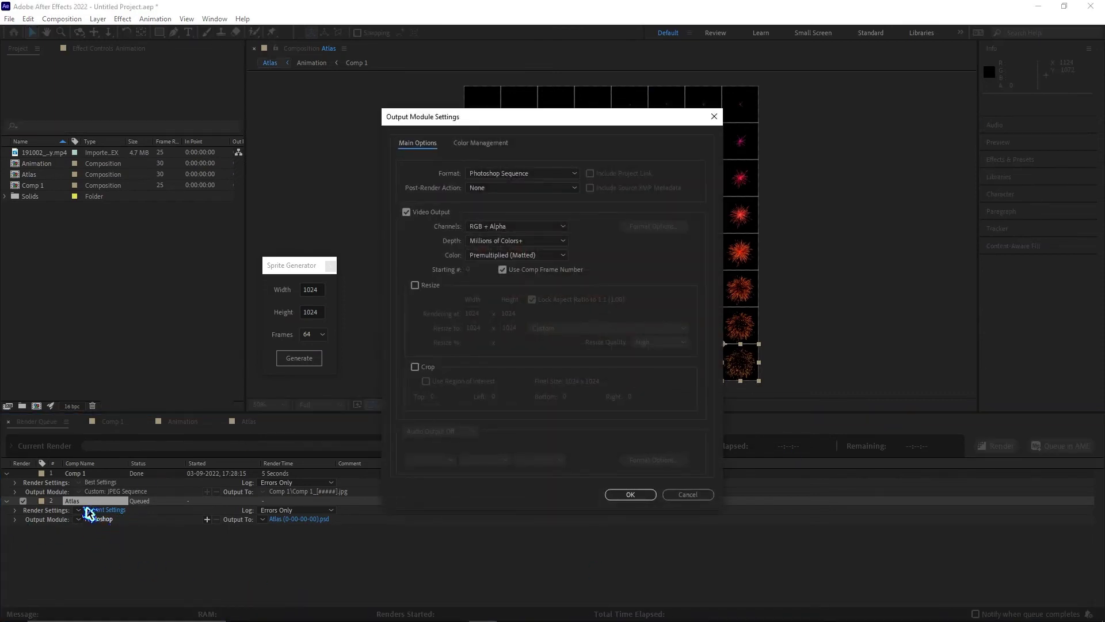
pyautogui.click(545, 173)
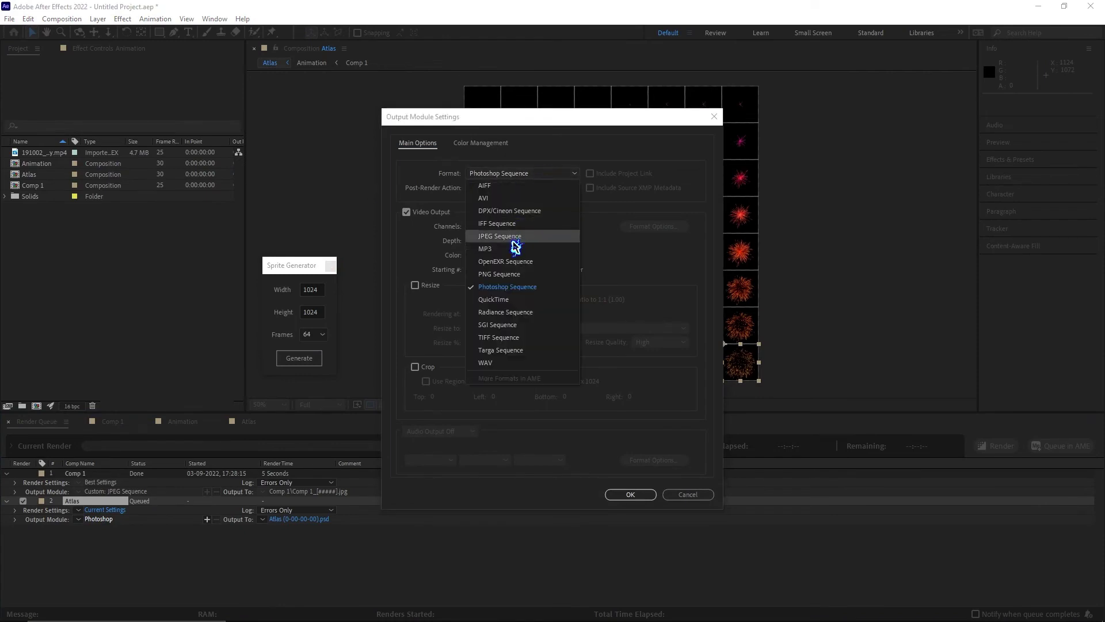
pyautogui.click(511, 237)
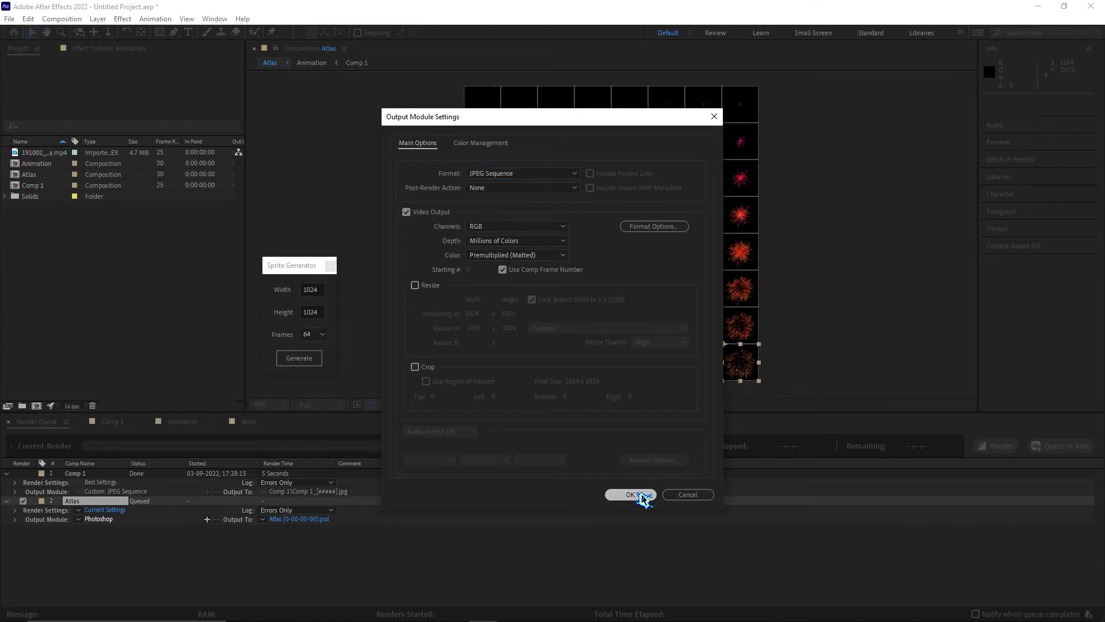
pyautogui.click(650, 494)
# - Set the Atlas output location to Downloads and render the JPEG
pyautogui.click(292, 520)
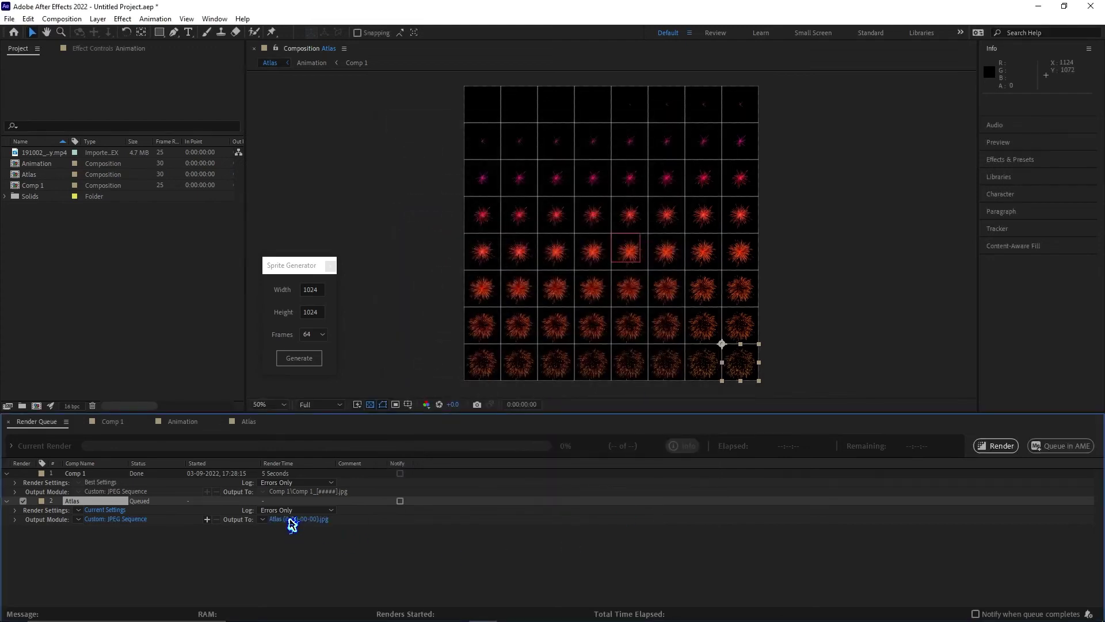
pyautogui.scroll(3, 19, 126)
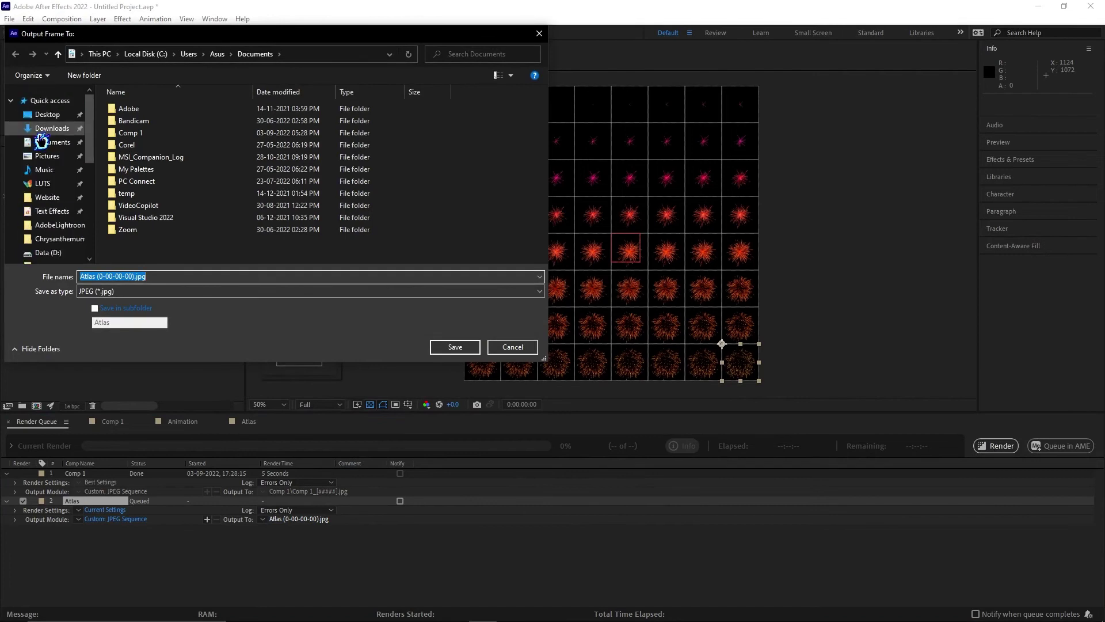
pyautogui.click(51, 128)
pyautogui.click(464, 353)
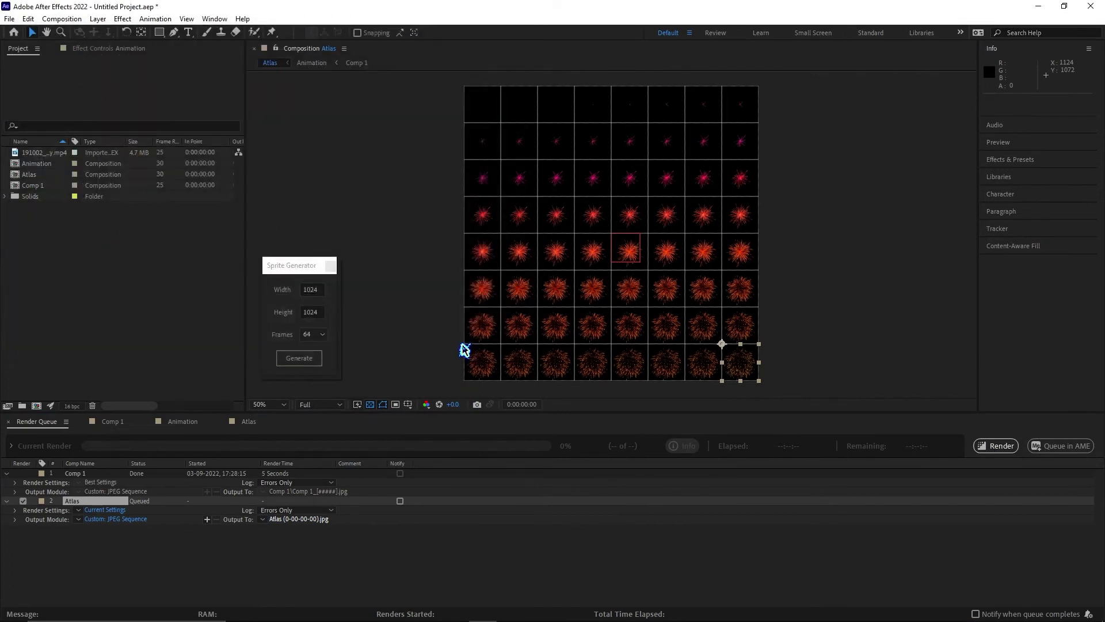
pyautogui.click(994, 450)
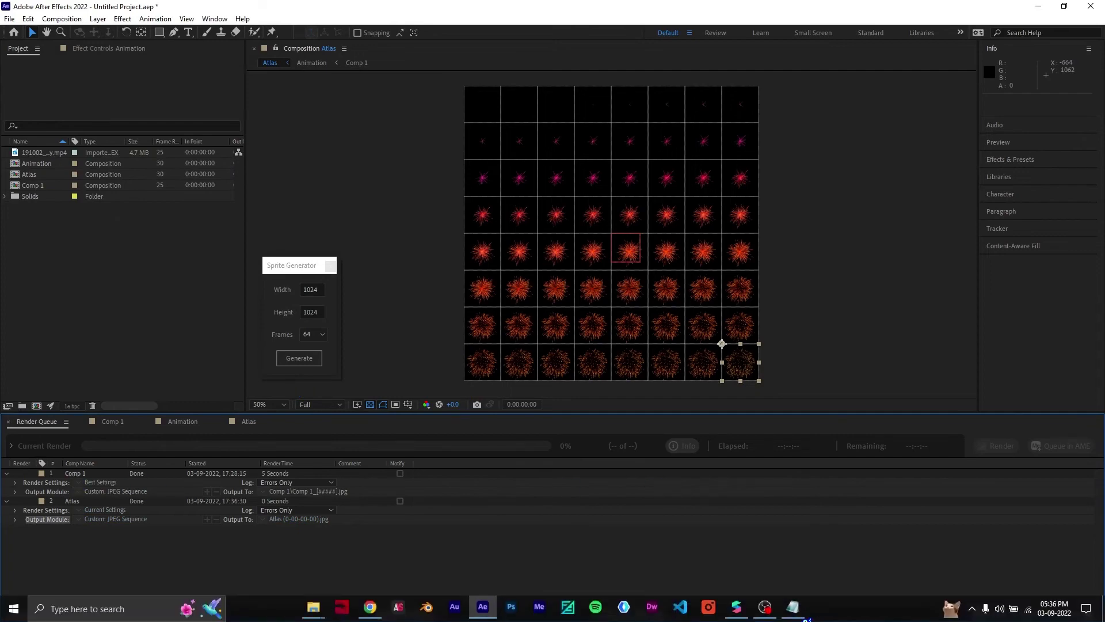
# - Import the rendered Atlas JPEG from Downloads into Spark AR Studio as a texture
pyautogui.click(737, 612)
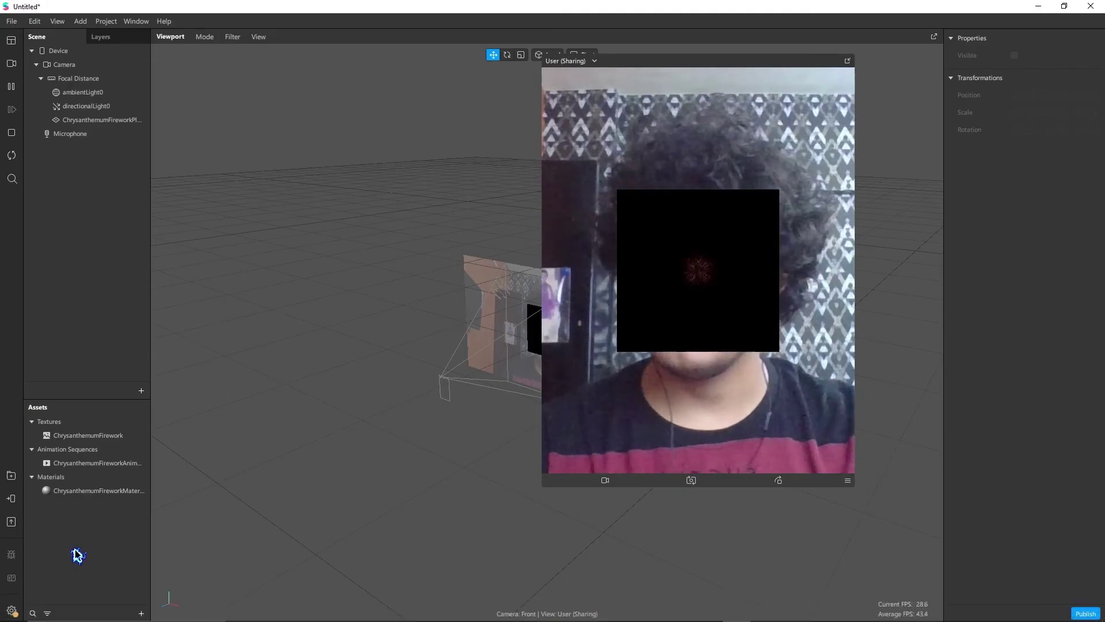
pyautogui.click(141, 613)
pyautogui.moveTo(202, 444)
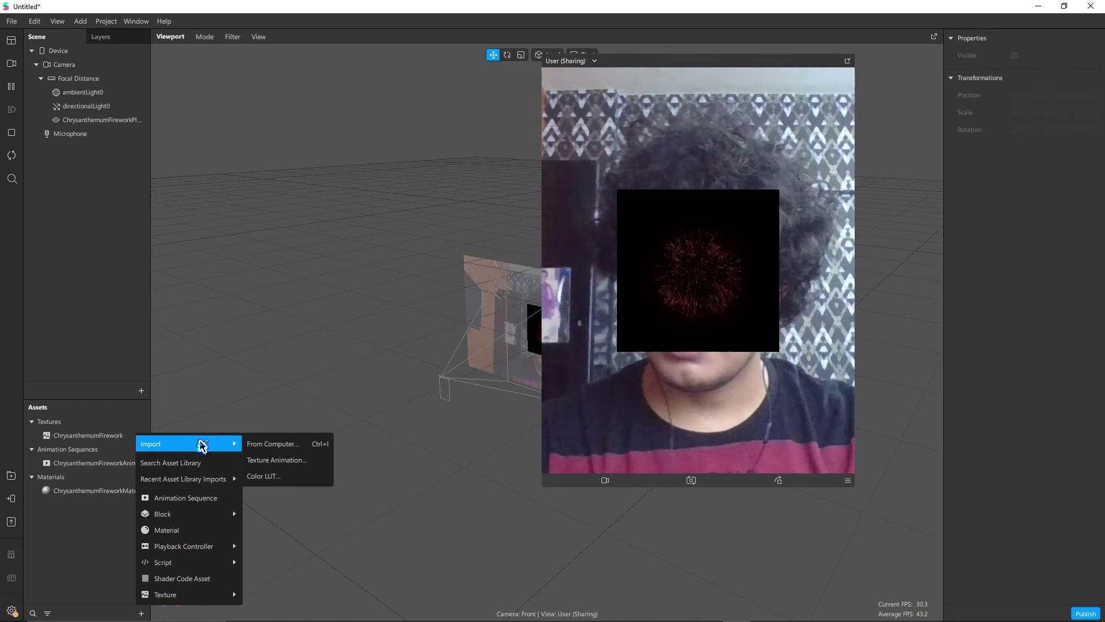
pyautogui.click(272, 445)
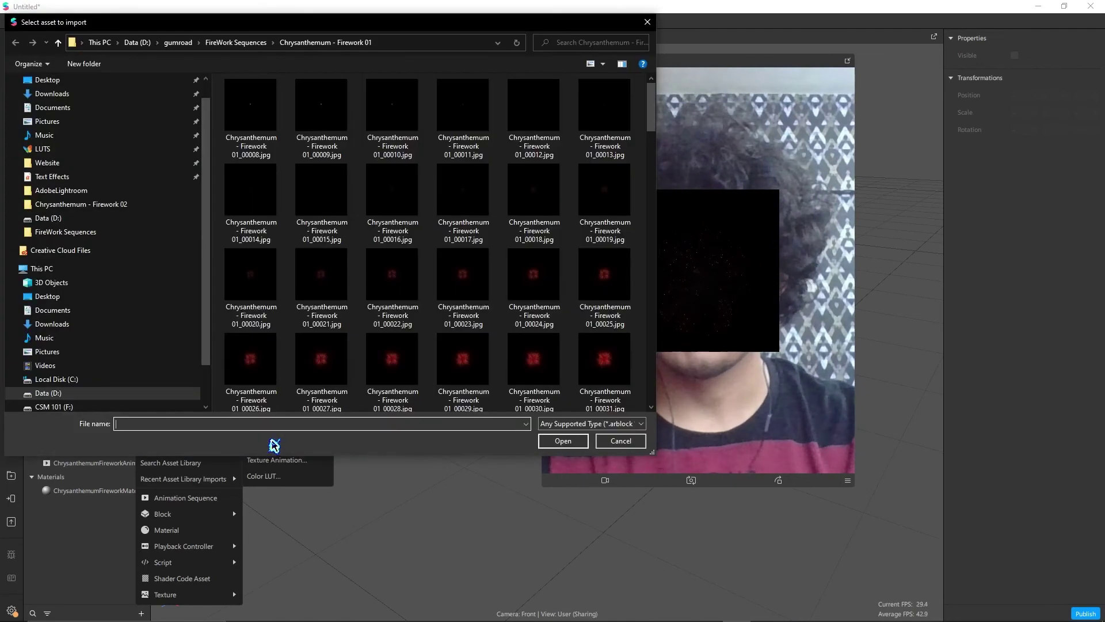
pyautogui.click(89, 116)
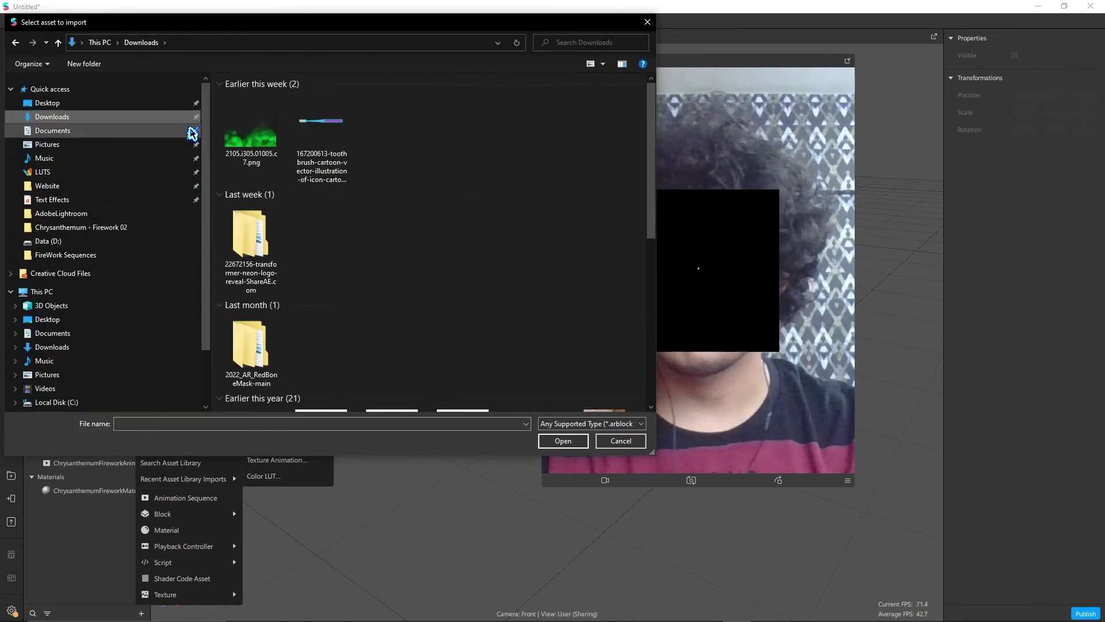
pyautogui.click(250, 124)
pyautogui.click(563, 441)
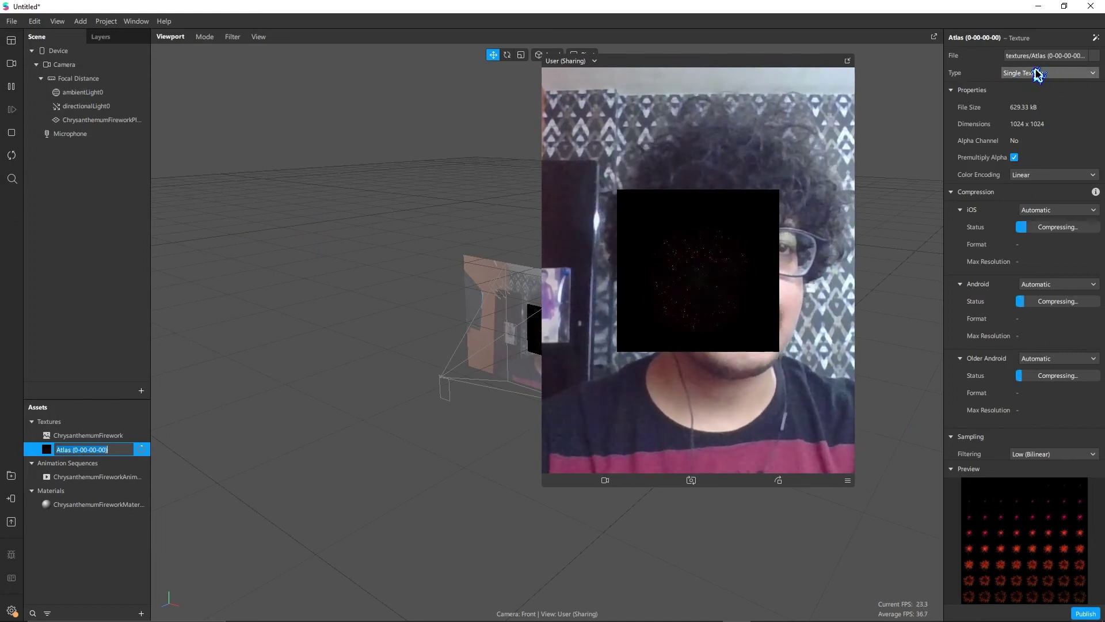
# - Make the Atlas texture a sprite sheet with 8 rows, 8 columns and 64 sprites
pyautogui.click(1054, 76)
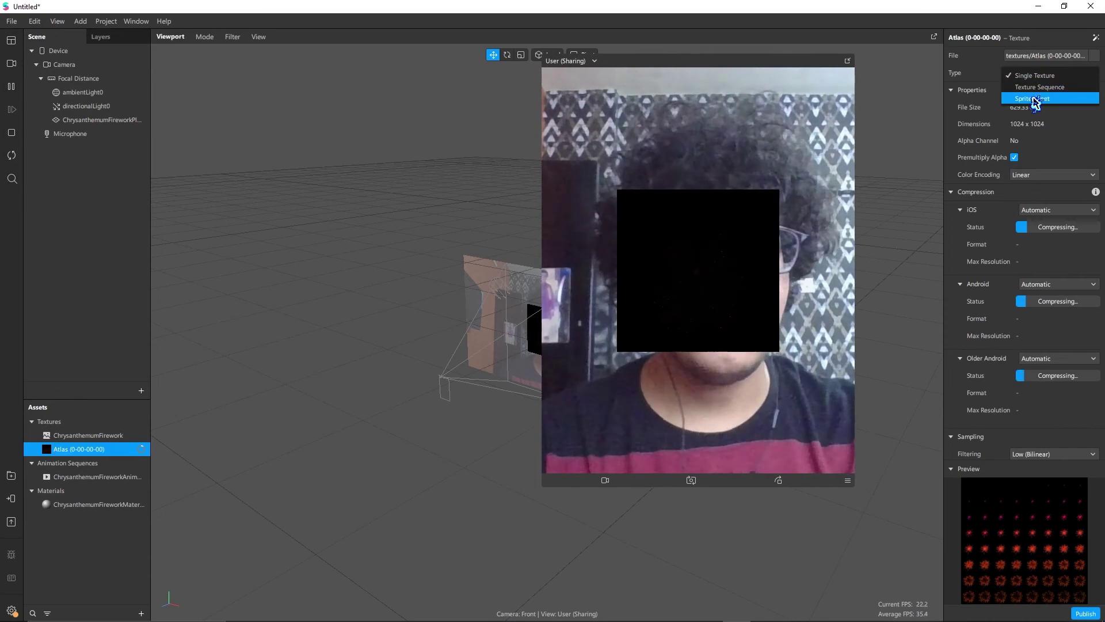
pyautogui.click(1032, 99)
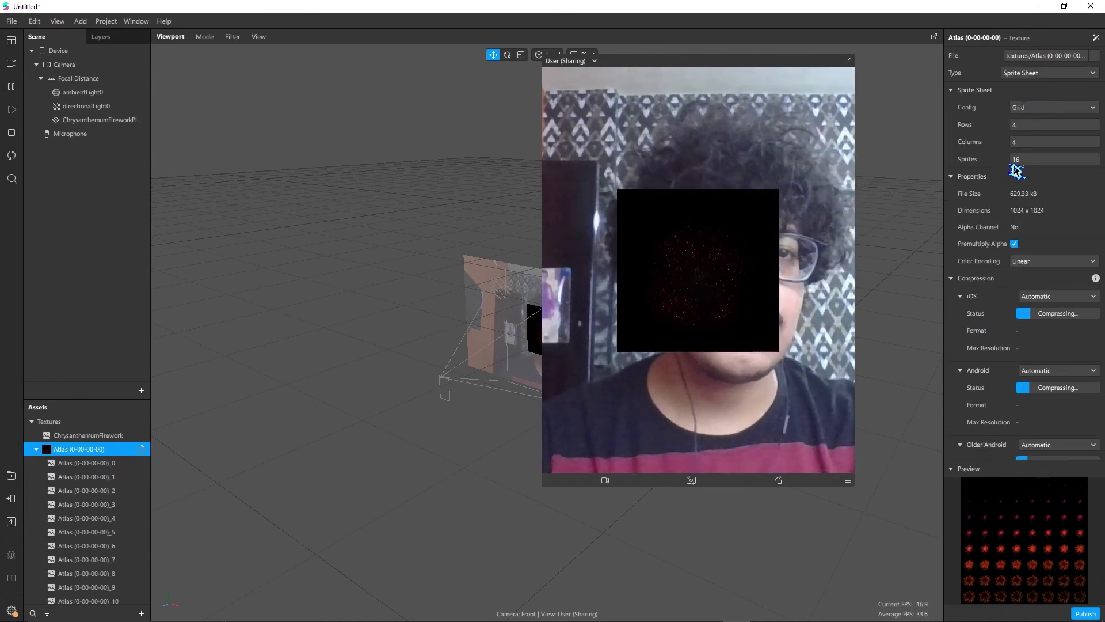
pyautogui.click(1027, 123)
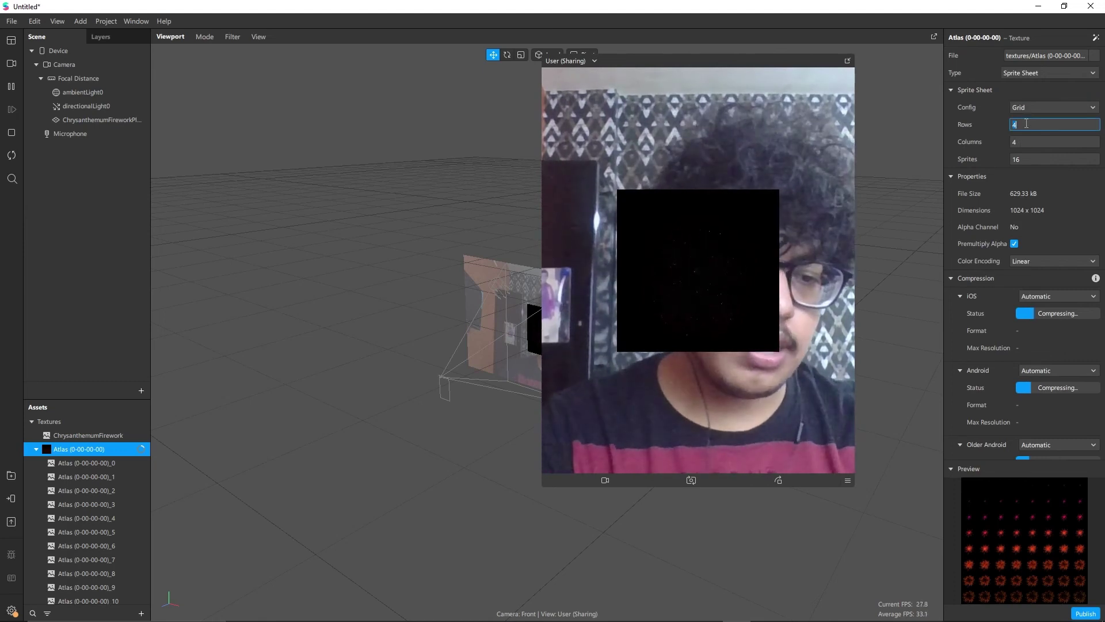
pyautogui.write('8')
pyautogui.click(1023, 142)
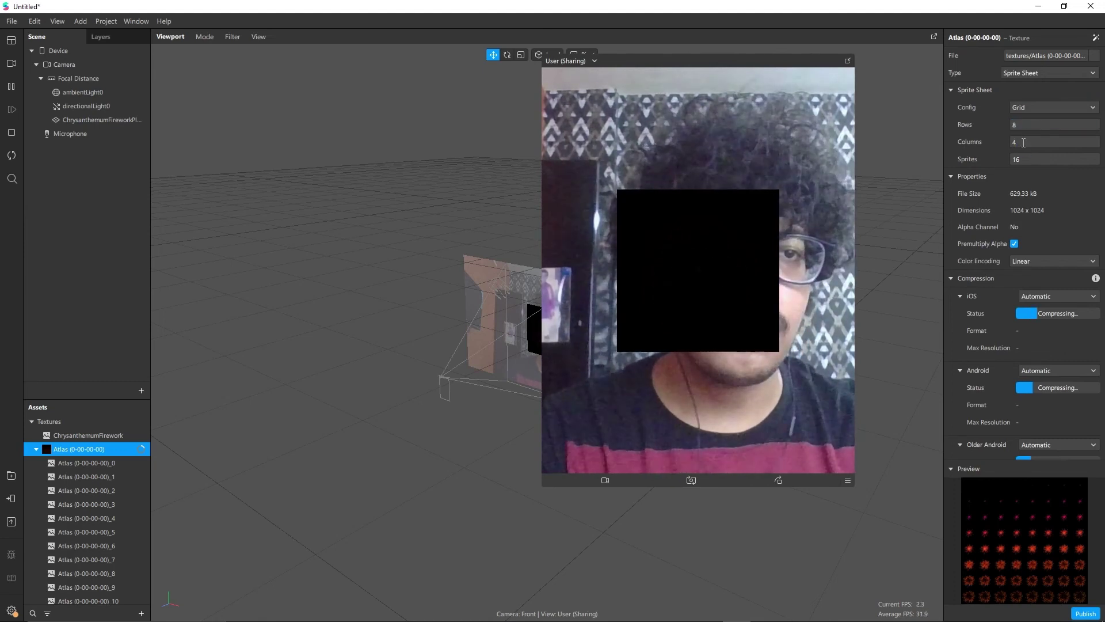
pyautogui.press('Return')
pyautogui.click(1019, 162)
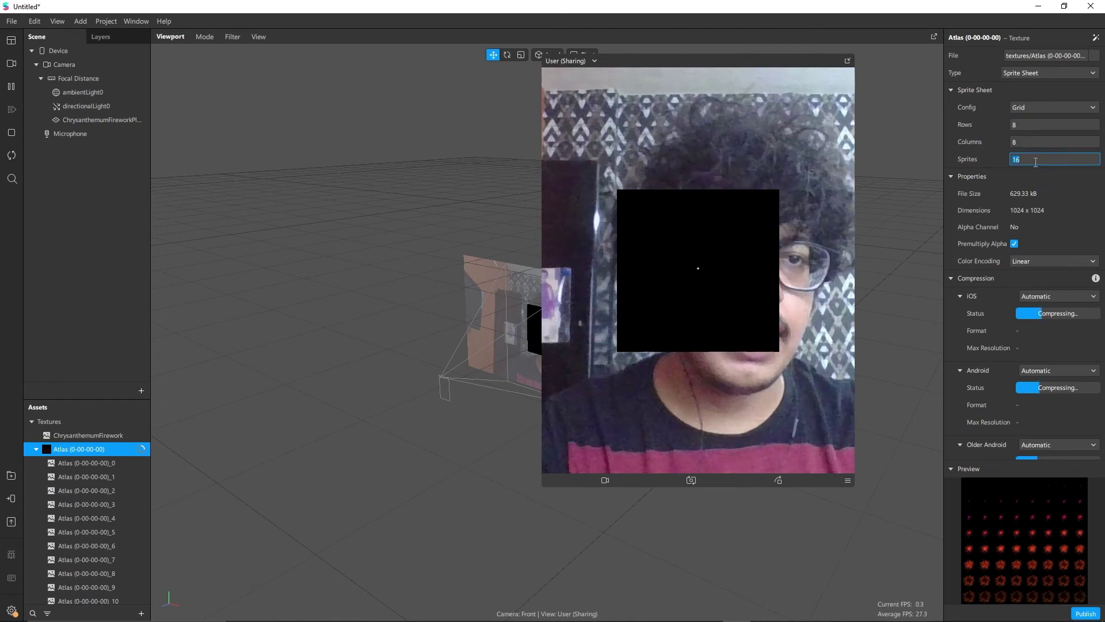
pyautogui.write('64')
pyautogui.press('Return')
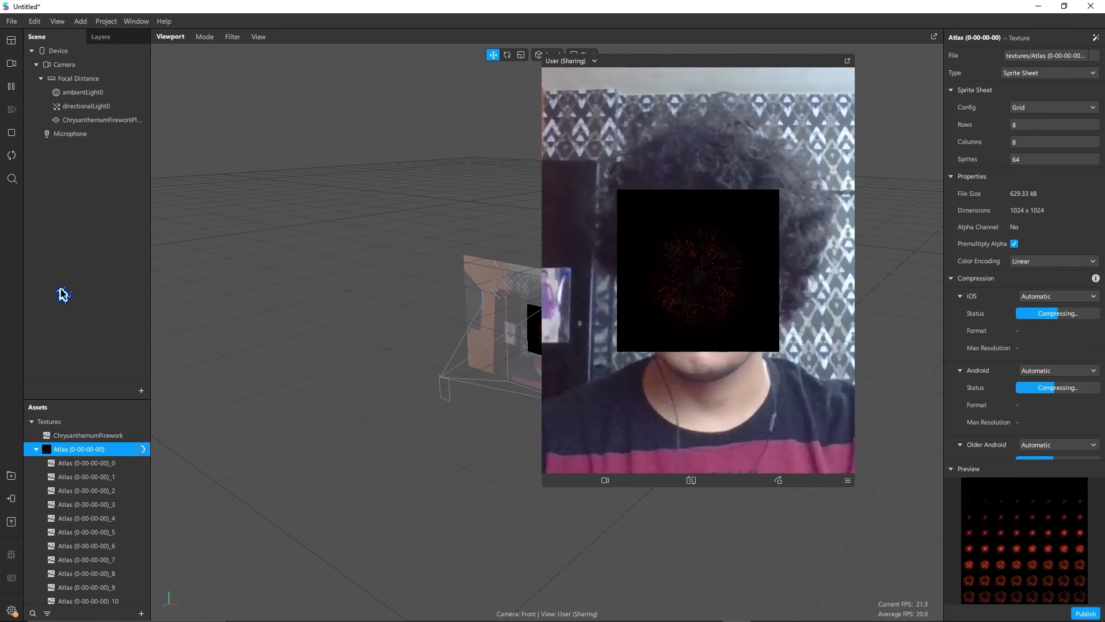
pyautogui.click(37, 449)
# - Add animationSequence0 using the Atlas (0-00-00-00) texture, 64 frames looping at 25 FPS
pyautogui.click(85, 561)
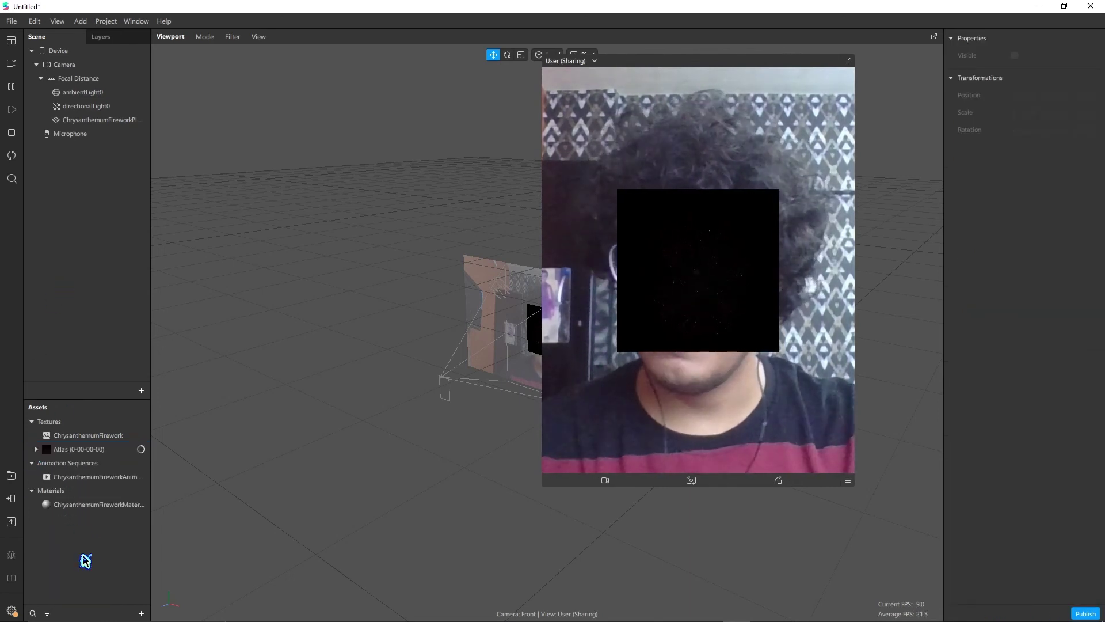
pyautogui.click(86, 450)
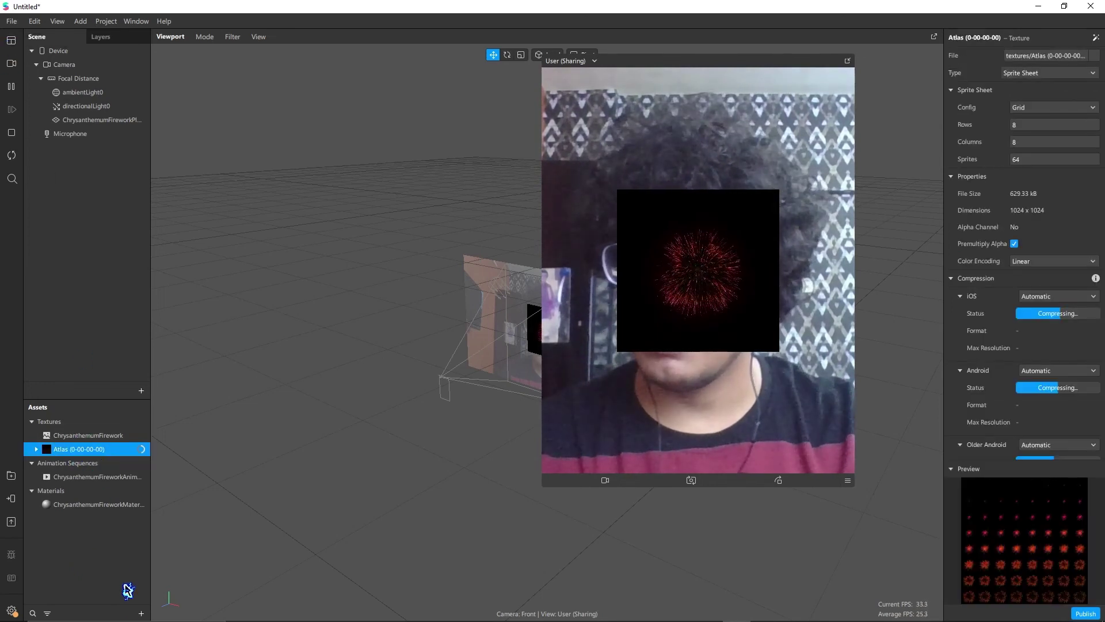
pyautogui.click(142, 613)
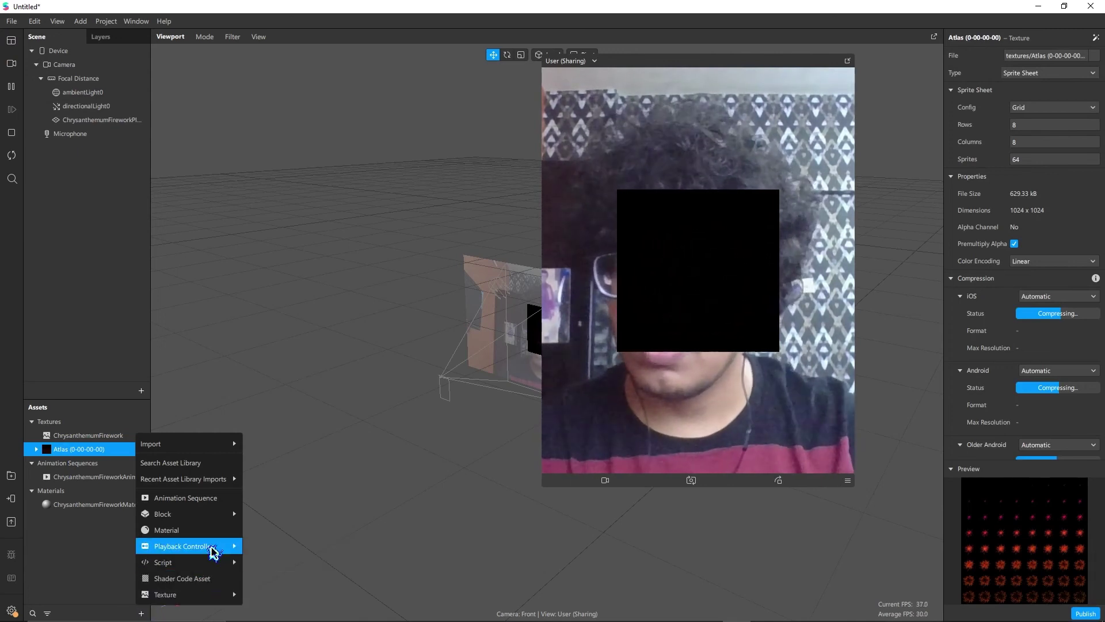
pyautogui.moveTo(216, 549)
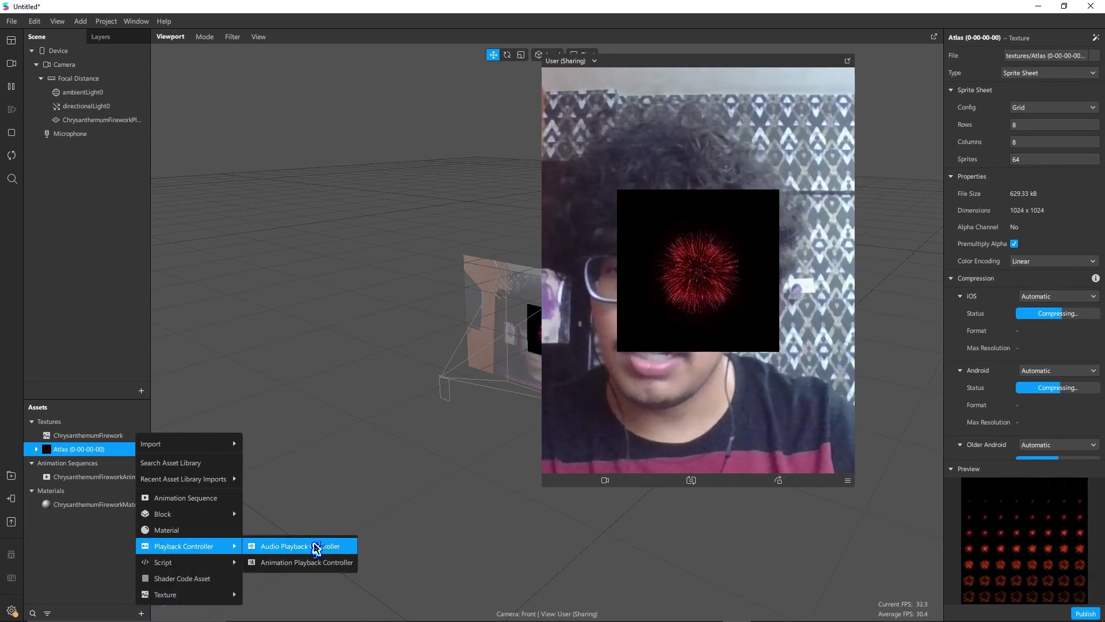
pyautogui.click(190, 501)
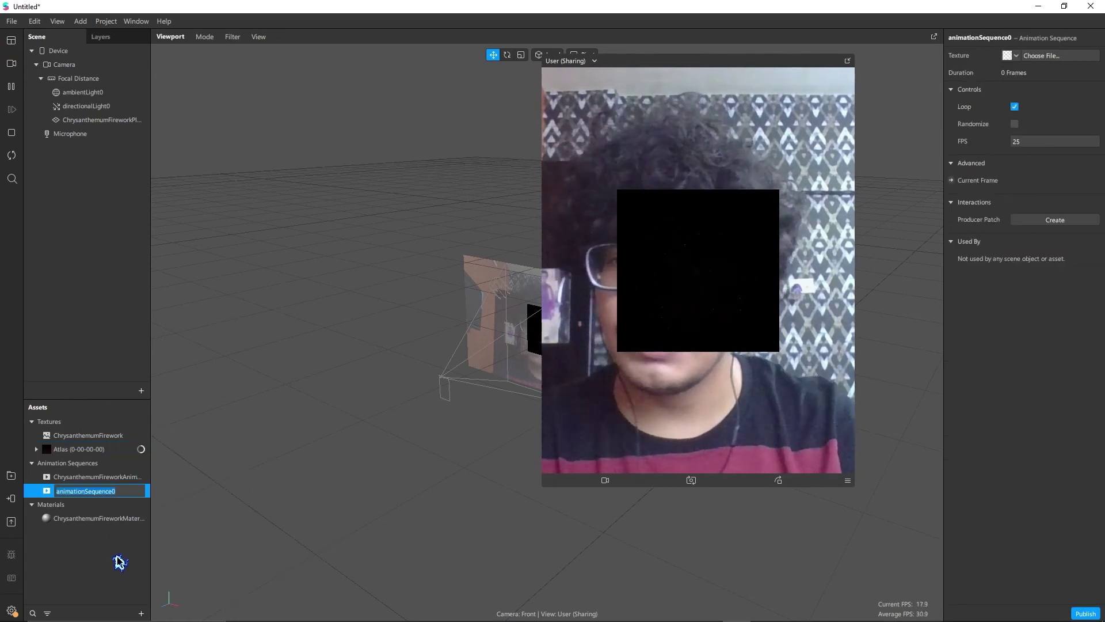
pyautogui.click(119, 561)
pyautogui.click(100, 493)
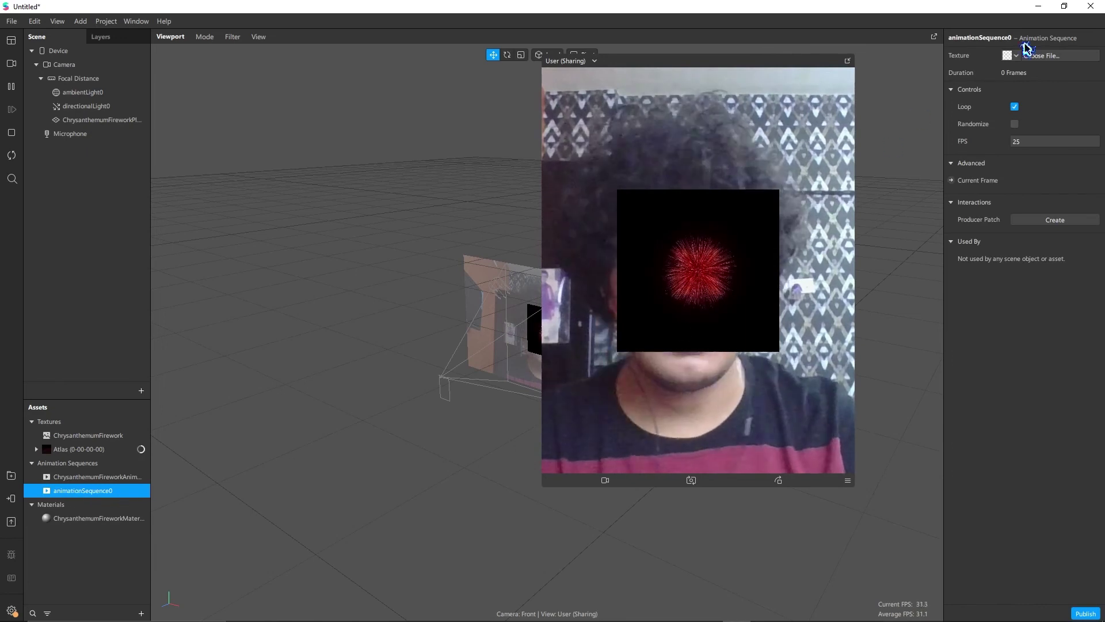
pyautogui.click(1020, 58)
pyautogui.click(1039, 93)
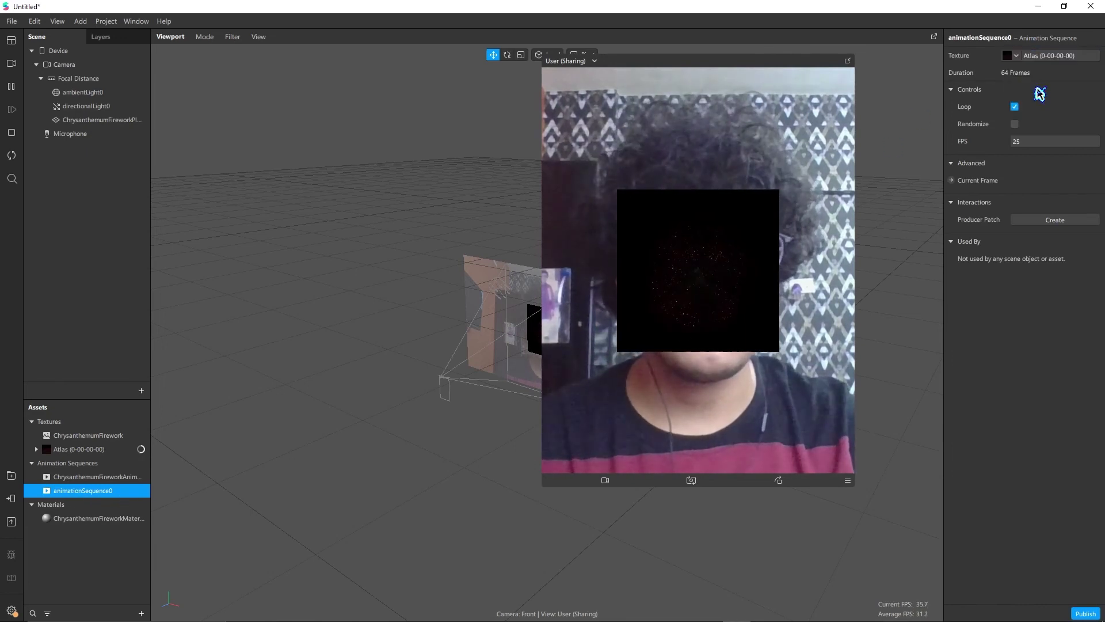
# - Create material0 for the firework plane with the Flat shader and animationSequence0 as its texture
pyautogui.click(82, 123)
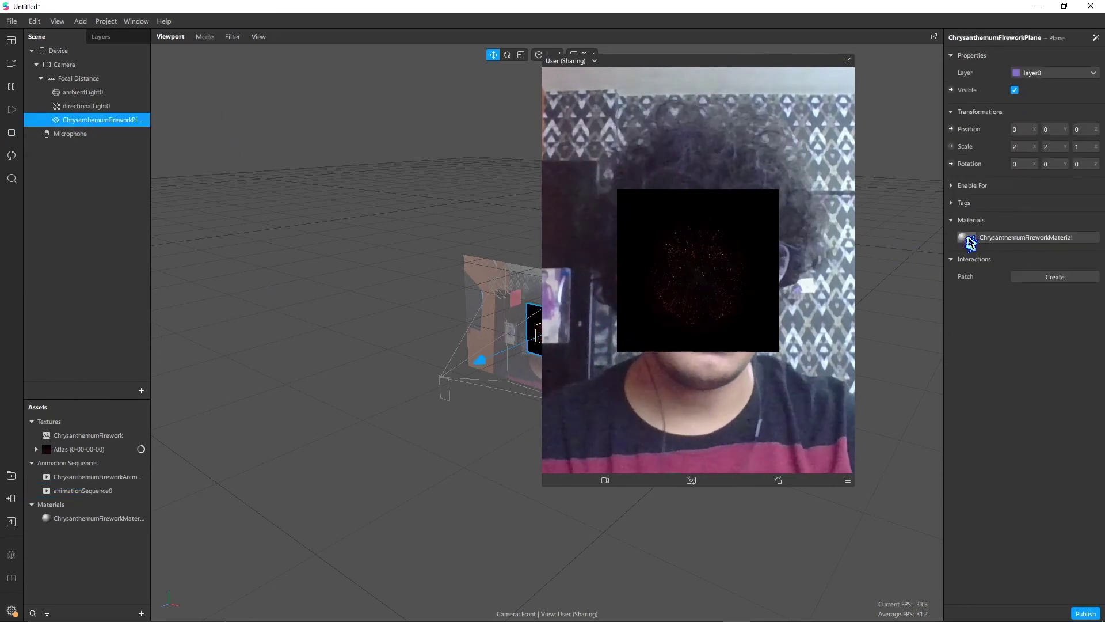
pyautogui.click(973, 238)
pyautogui.click(1017, 275)
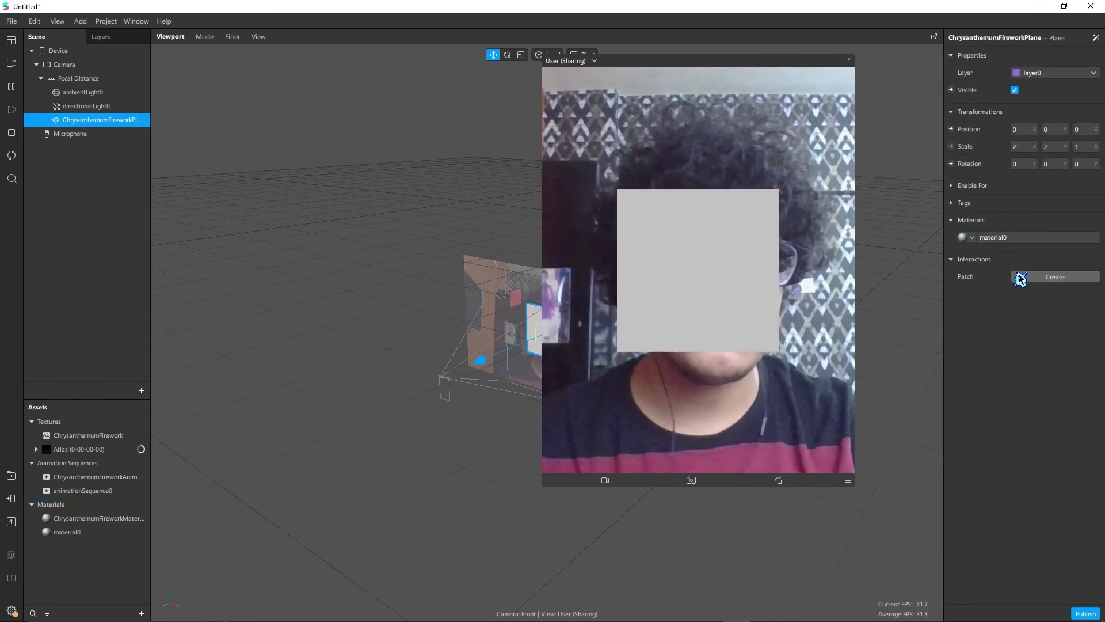
pyautogui.click(1011, 237)
pyautogui.click(1031, 59)
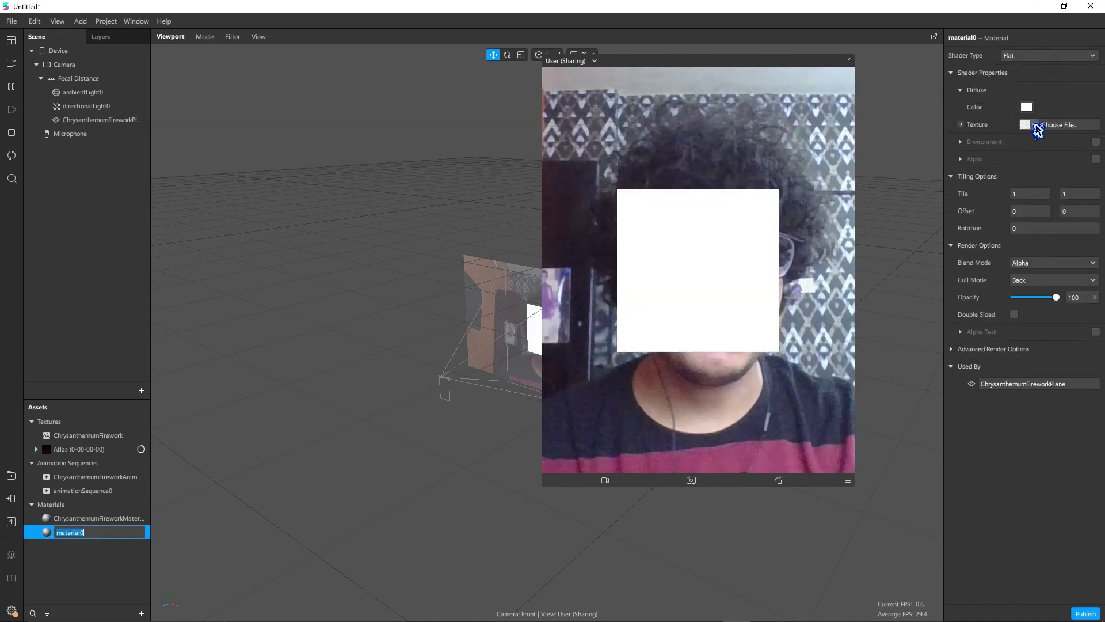
pyautogui.click(1036, 125)
pyautogui.click(1029, 196)
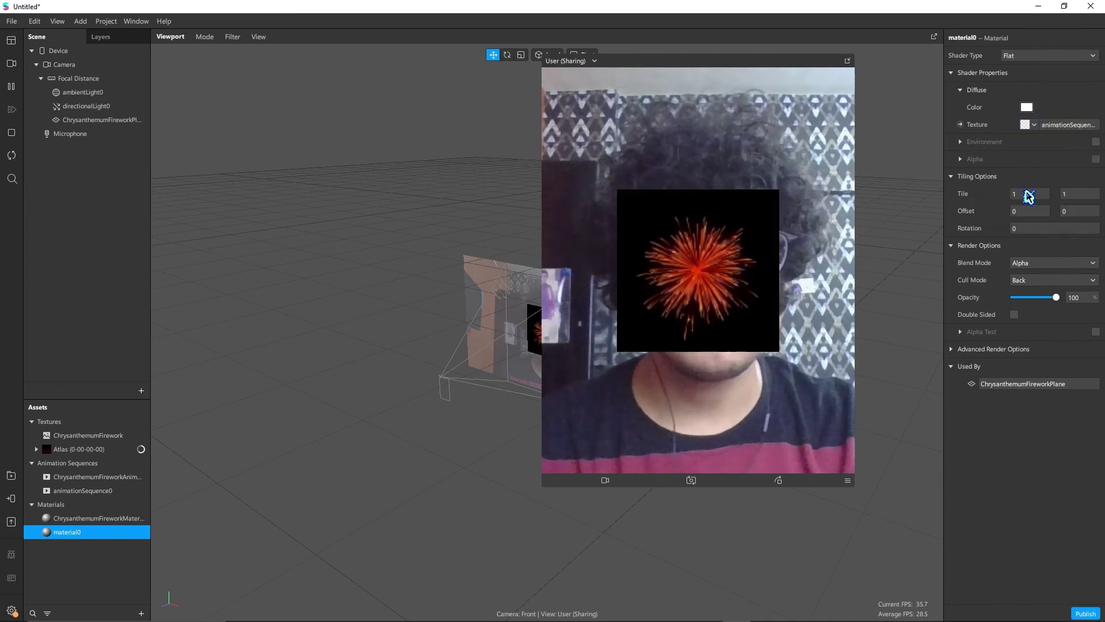
# - Check animationSequence0, then reassign ChrysanthemumFireworkMaterial to the firework plane
pyautogui.click(92, 493)
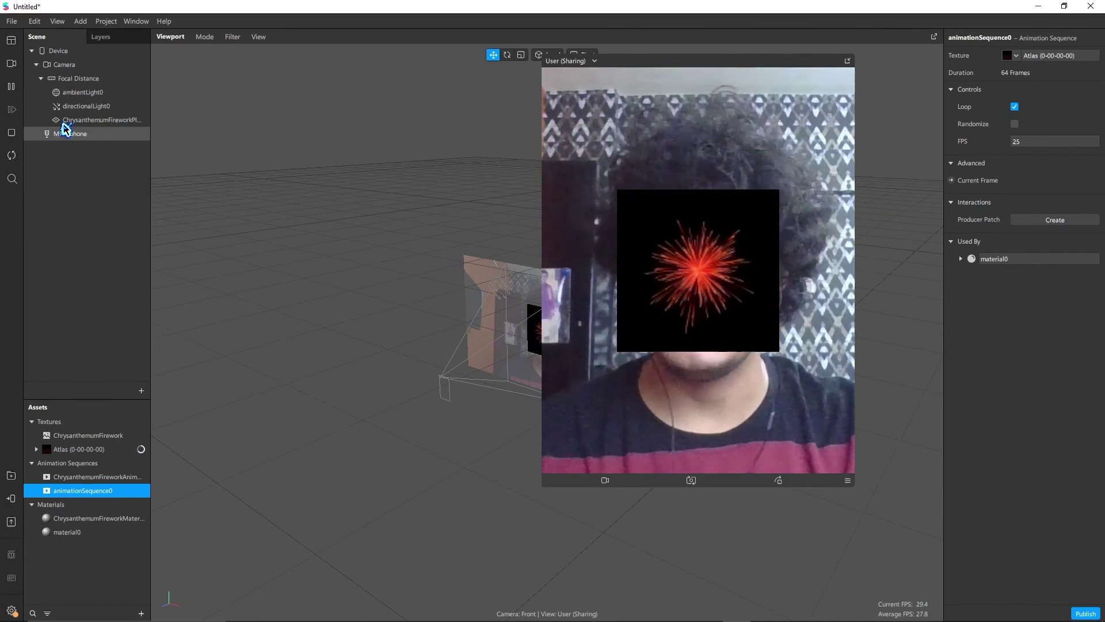
pyautogui.click(107, 120)
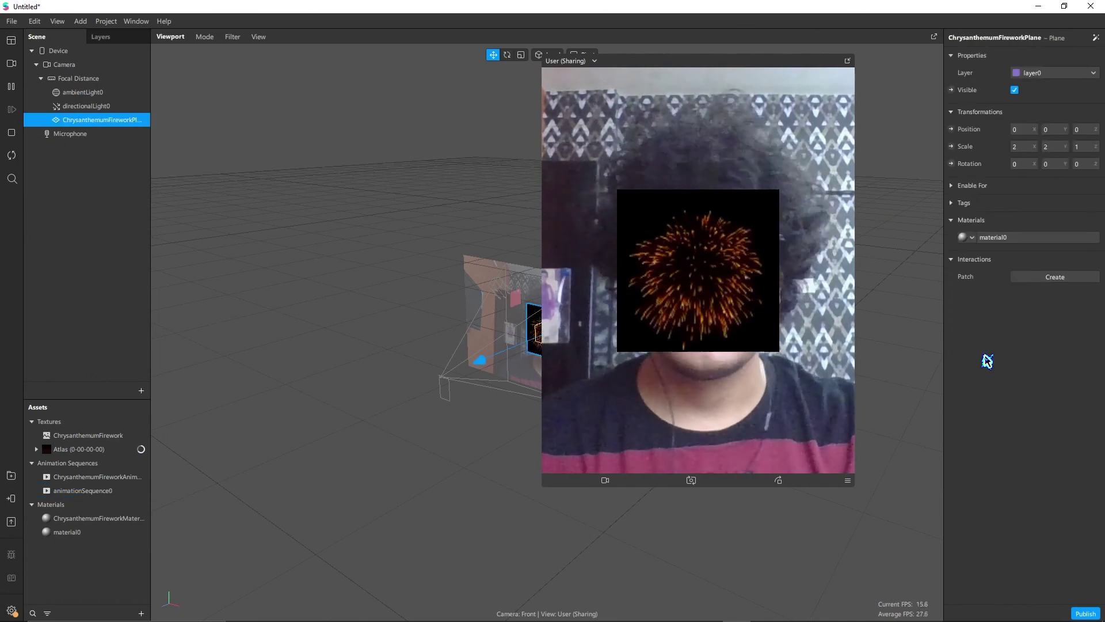
pyautogui.click(976, 241)
pyautogui.click(1011, 261)
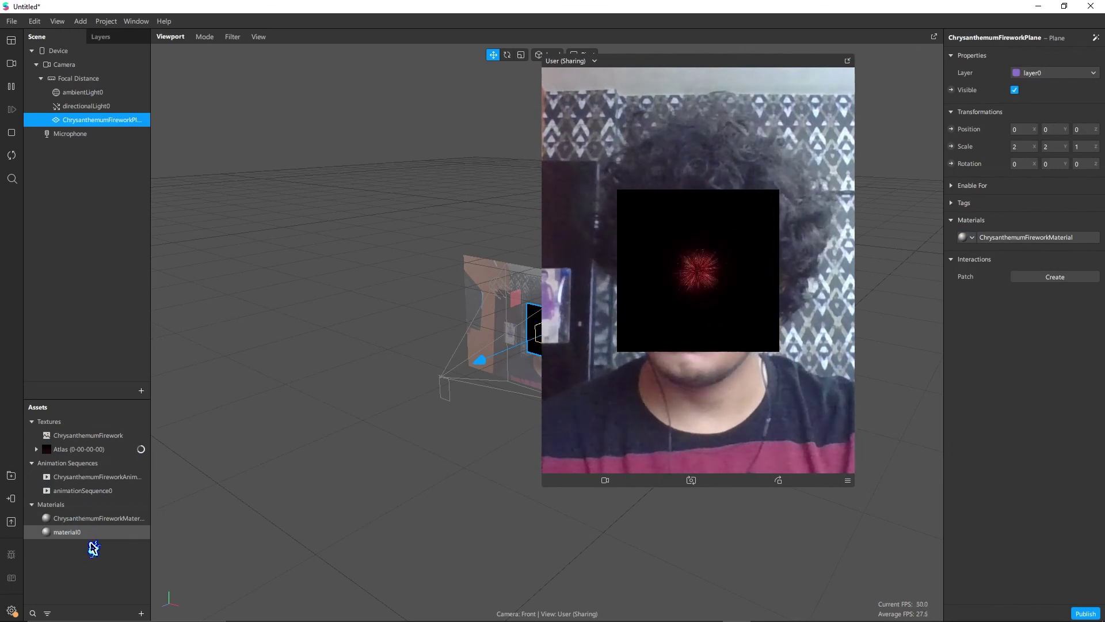
pyautogui.click(92, 451)
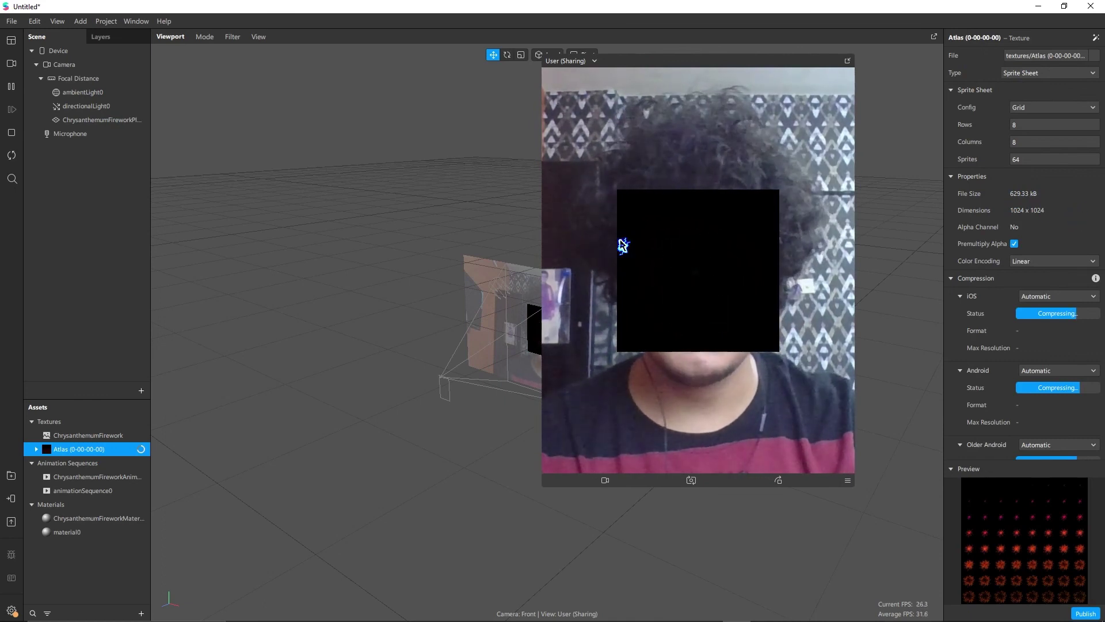
pyautogui.click(484, 610)
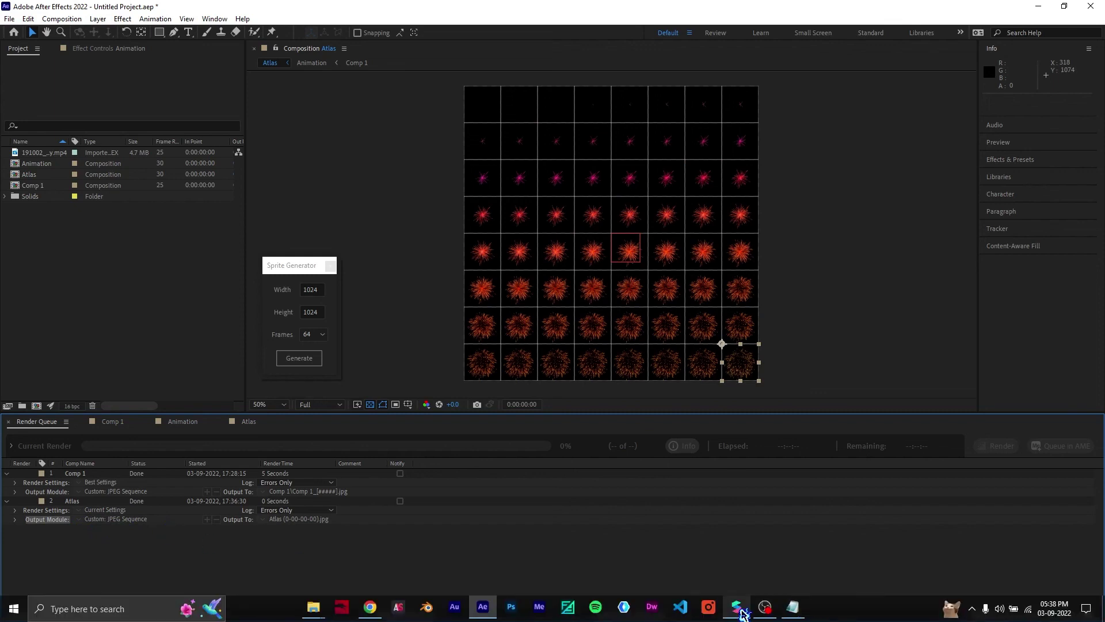
pyautogui.click(737, 606)
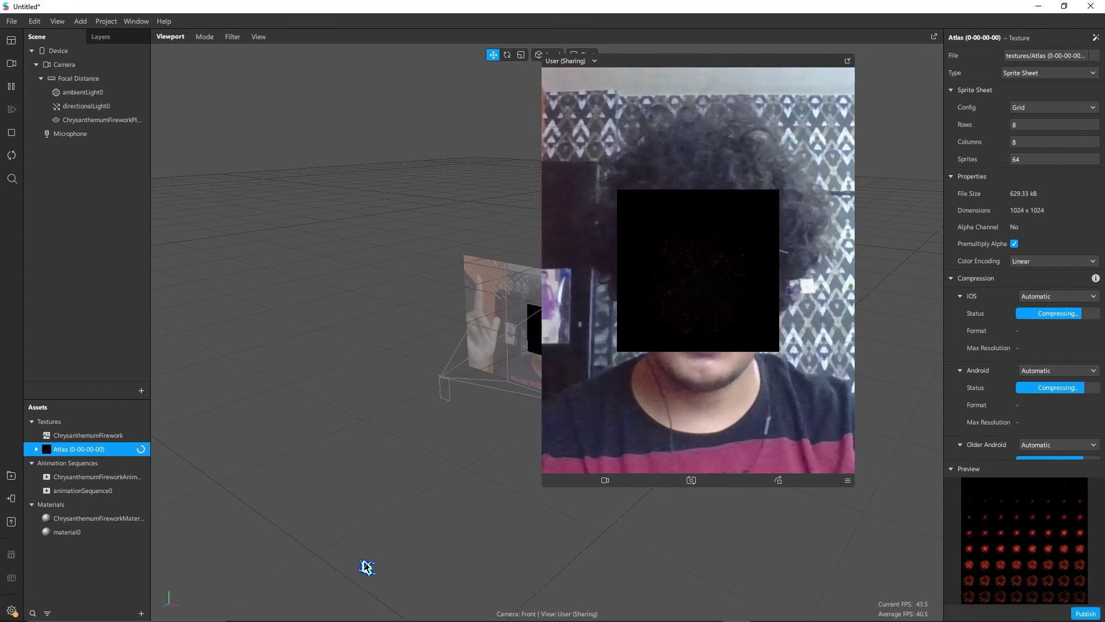
# - Play Chrysanthemum - Firework 01.mp4 from the FireWork Sequences folder, restart it, then close the player
pyautogui.moveTo(330, 616)
pyautogui.click(314, 576)
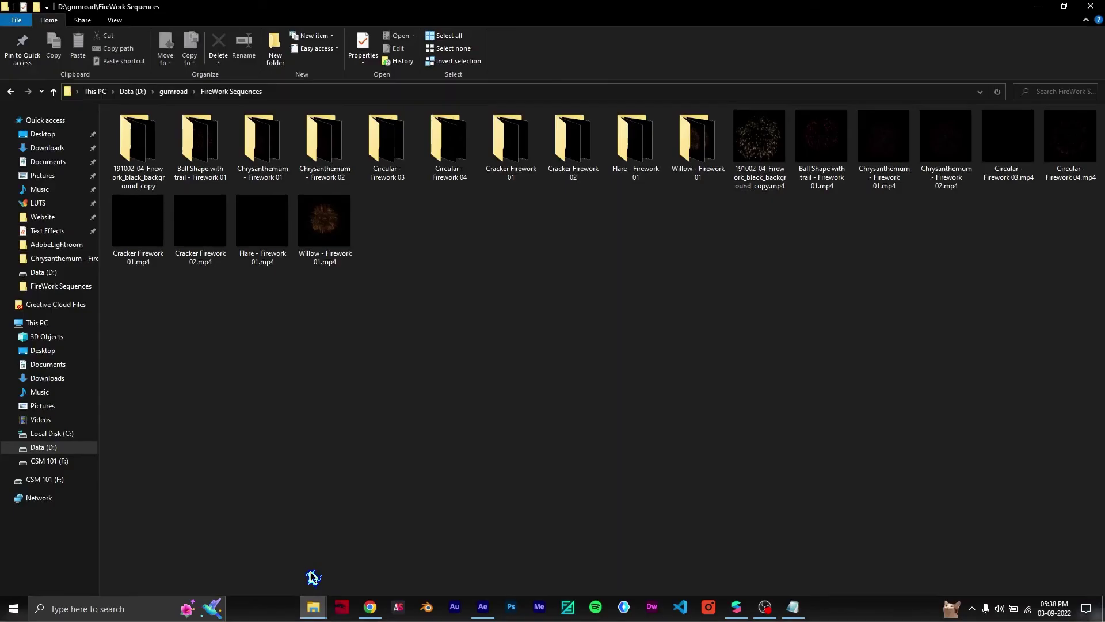
pyautogui.click(924, 141)
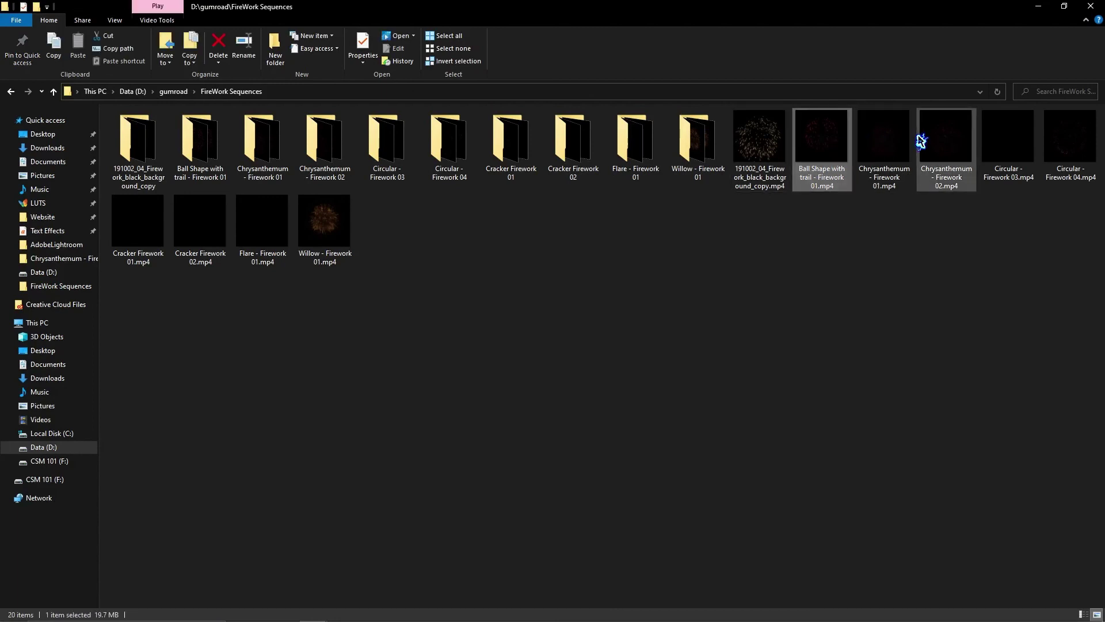
pyautogui.doubleClick(879, 139)
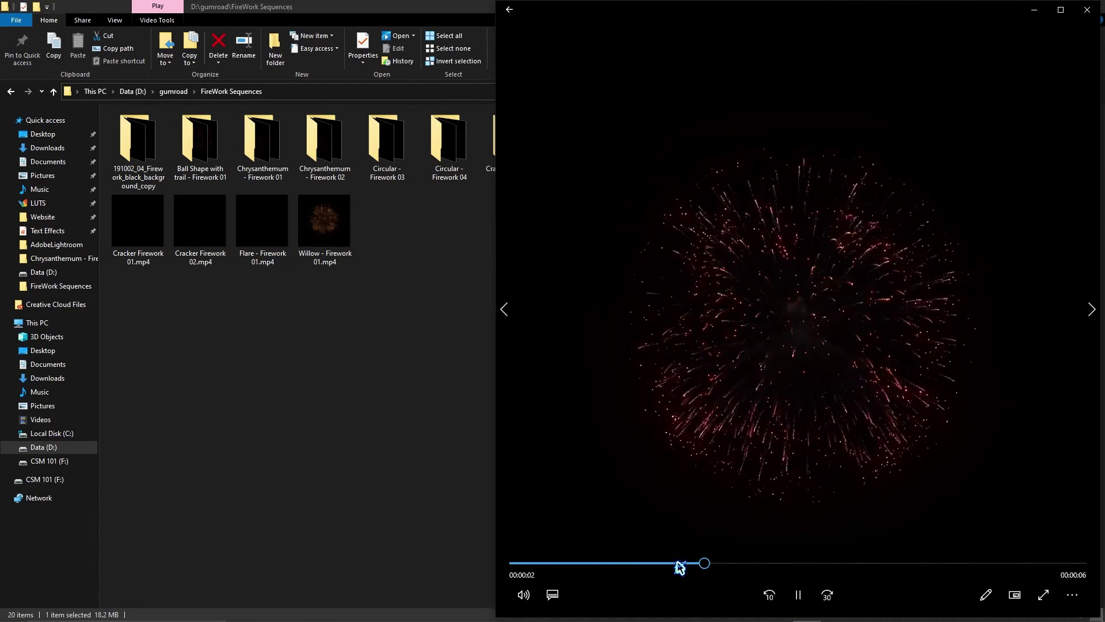
pyautogui.click(512, 563)
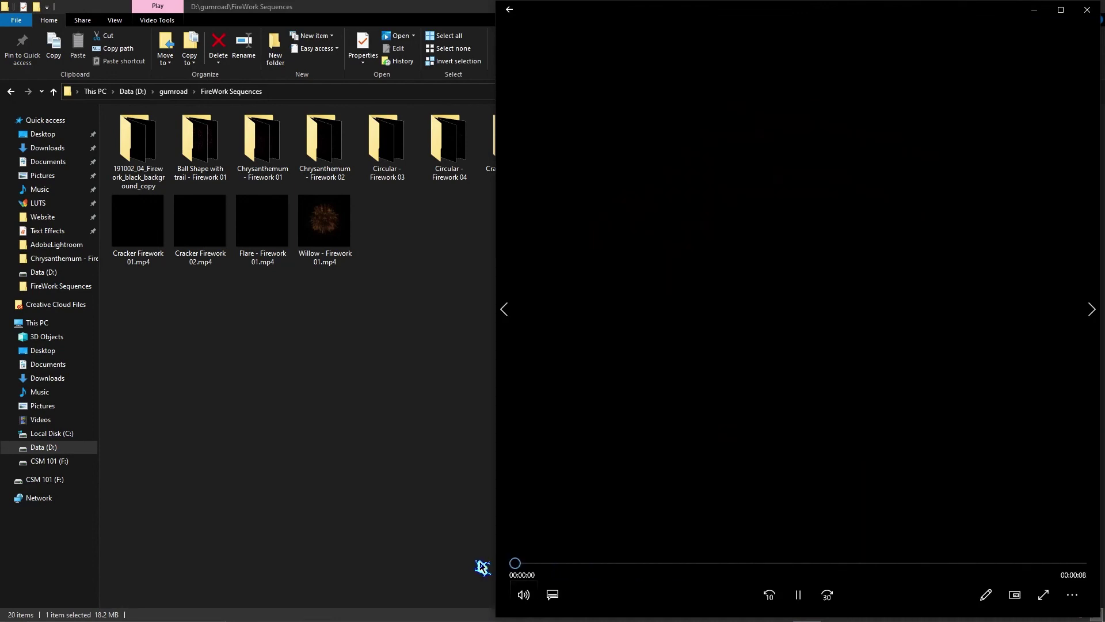
pyautogui.click(1087, 9)
pyautogui.click(305, 228)
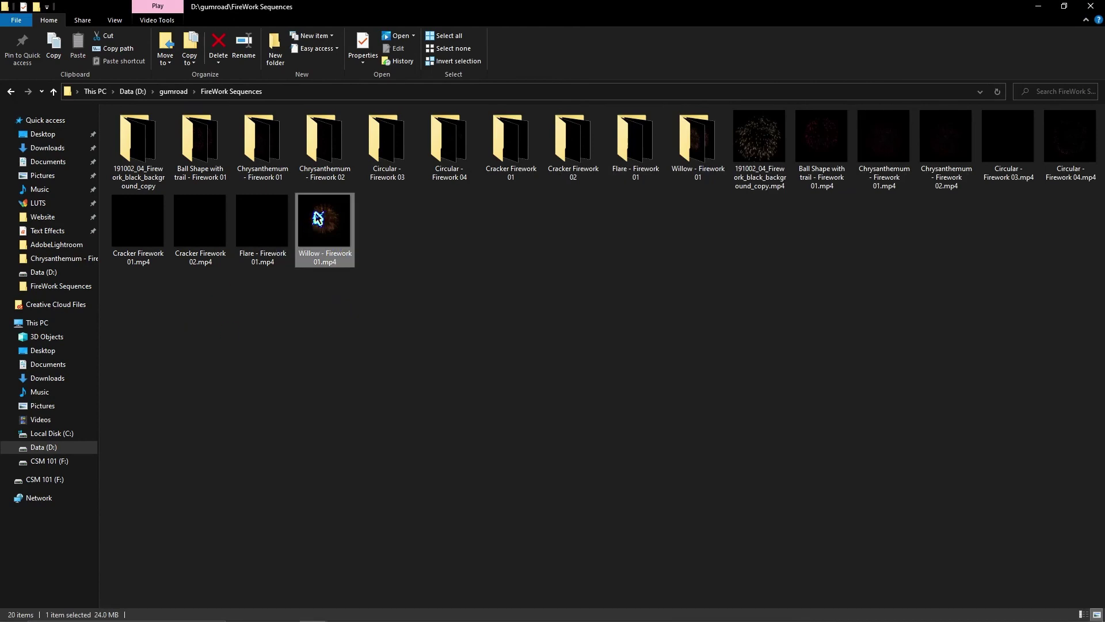
# - Scroll through the Reskill Diwali Hackathon challenges page
pyautogui.click(348, 609)
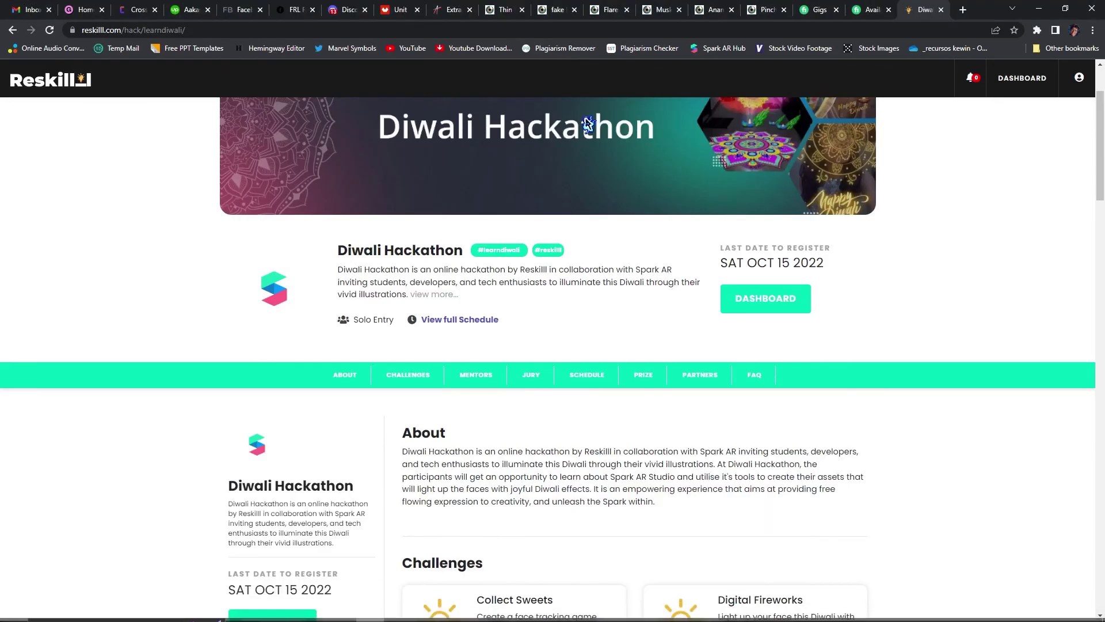
pyautogui.scroll(1, 592, 422)
pyautogui.scroll(-7, 643, 272)
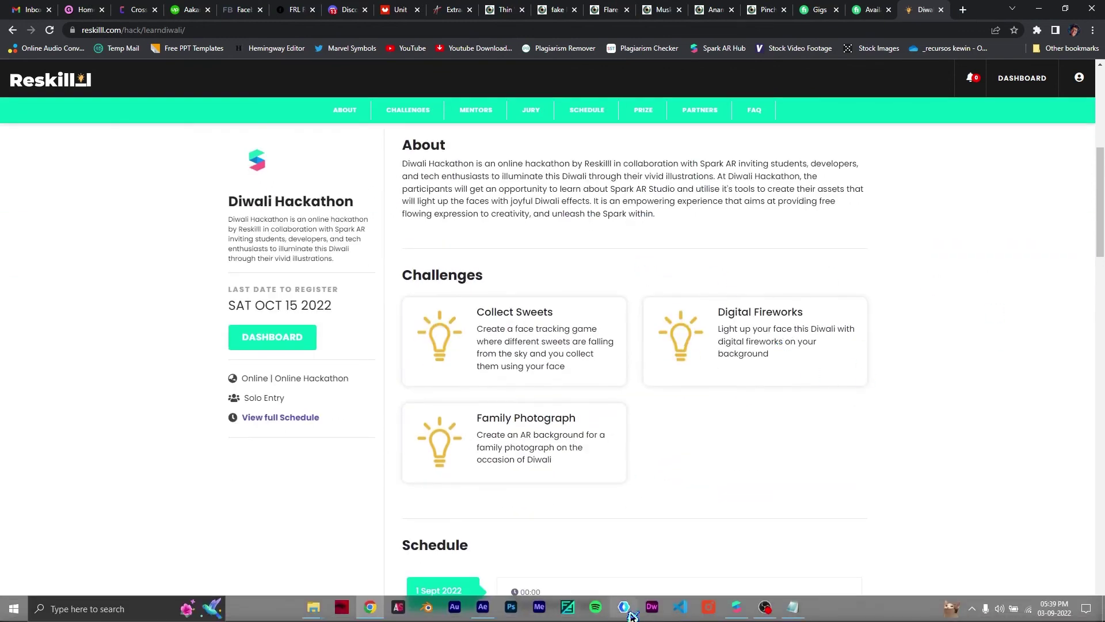
pyautogui.scroll(4, 834, 461)
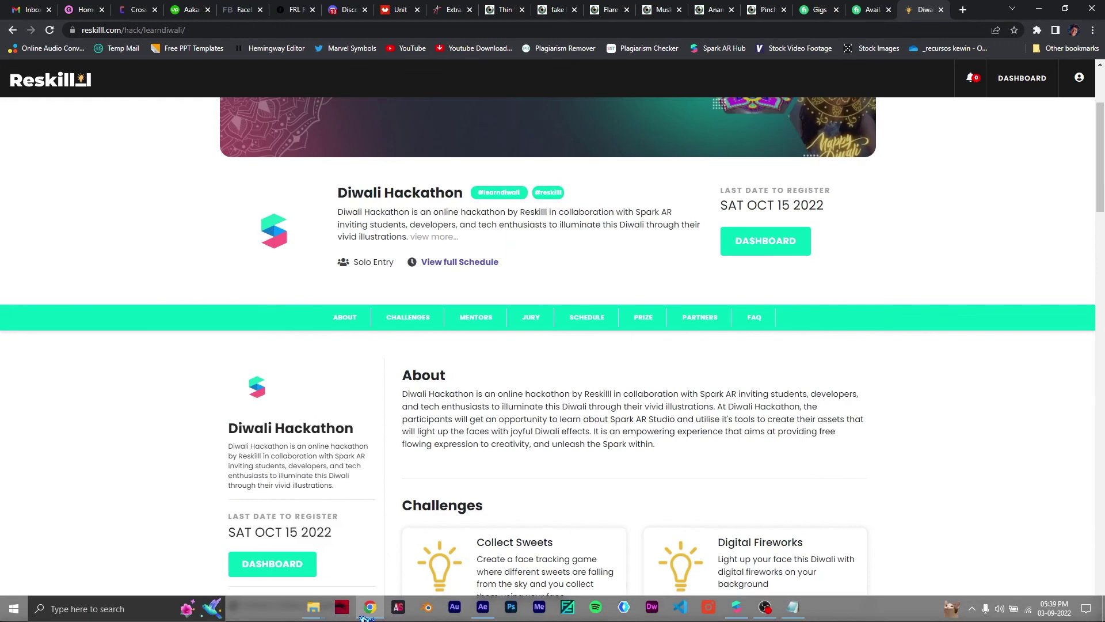
pyautogui.moveTo(314, 615)
pyautogui.click(311, 558)
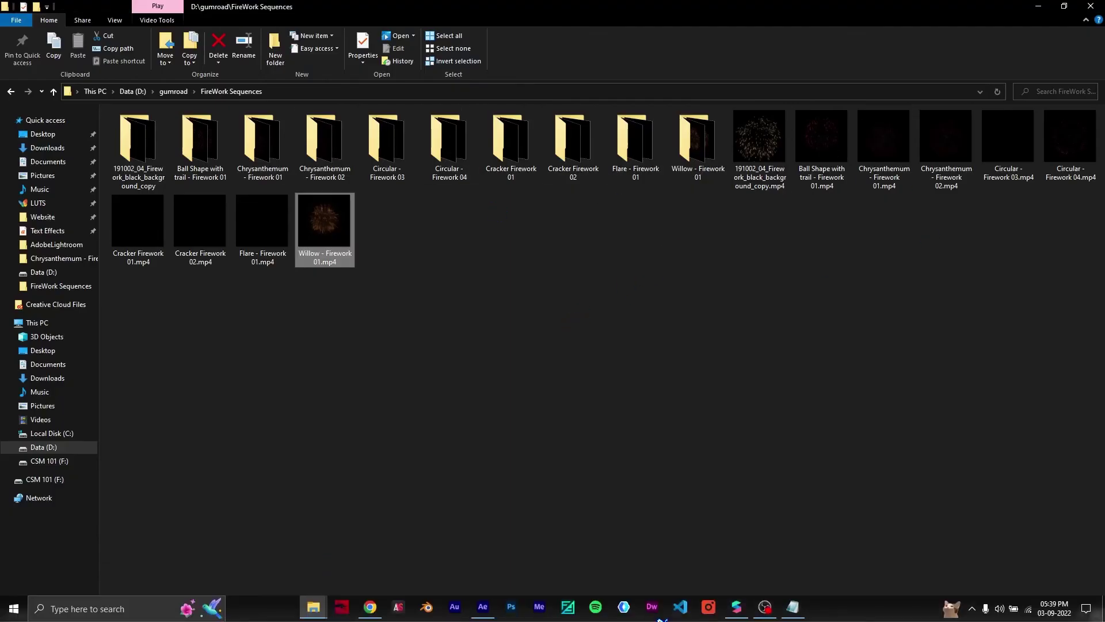
# - In Spark AR, make ChrysanthemumFireworkPlane invisible in the preview
pyautogui.click(737, 607)
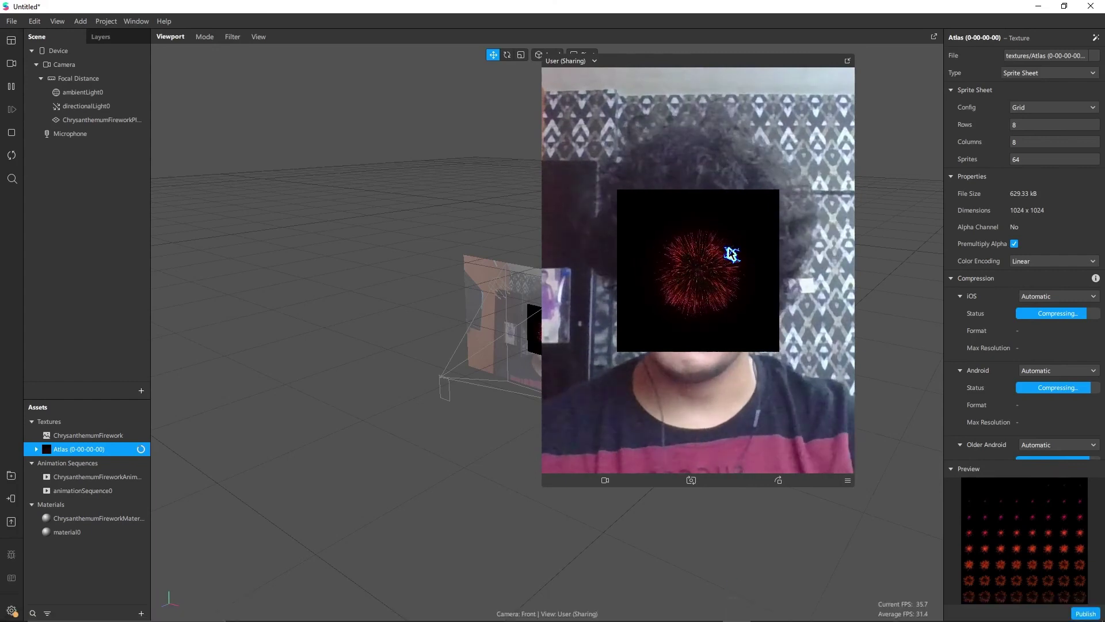
pyautogui.click(99, 120)
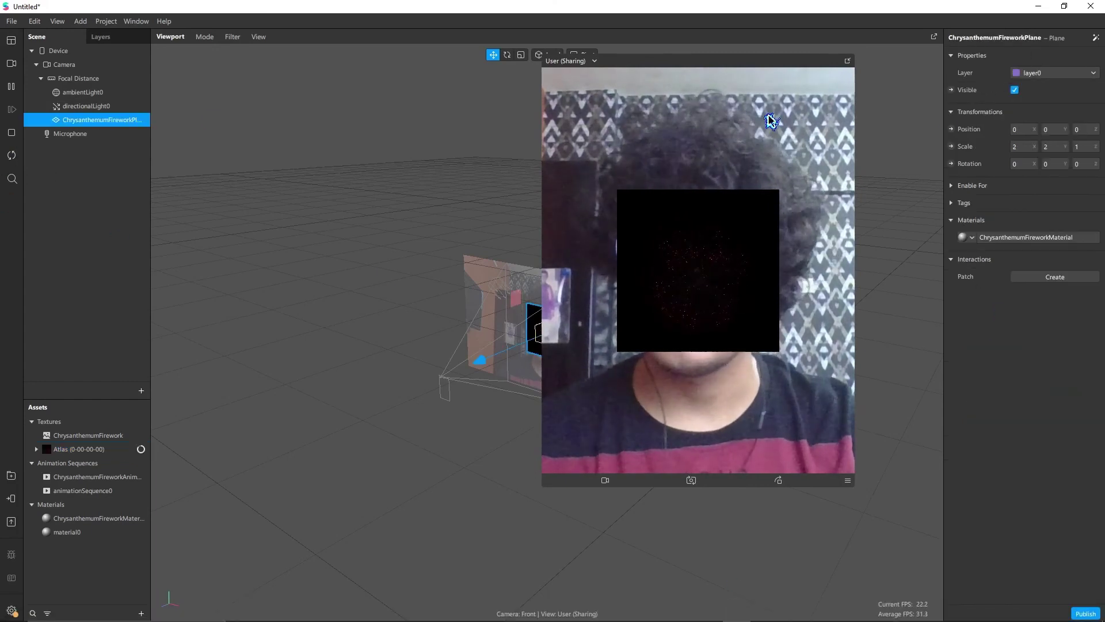
pyautogui.click(1015, 90)
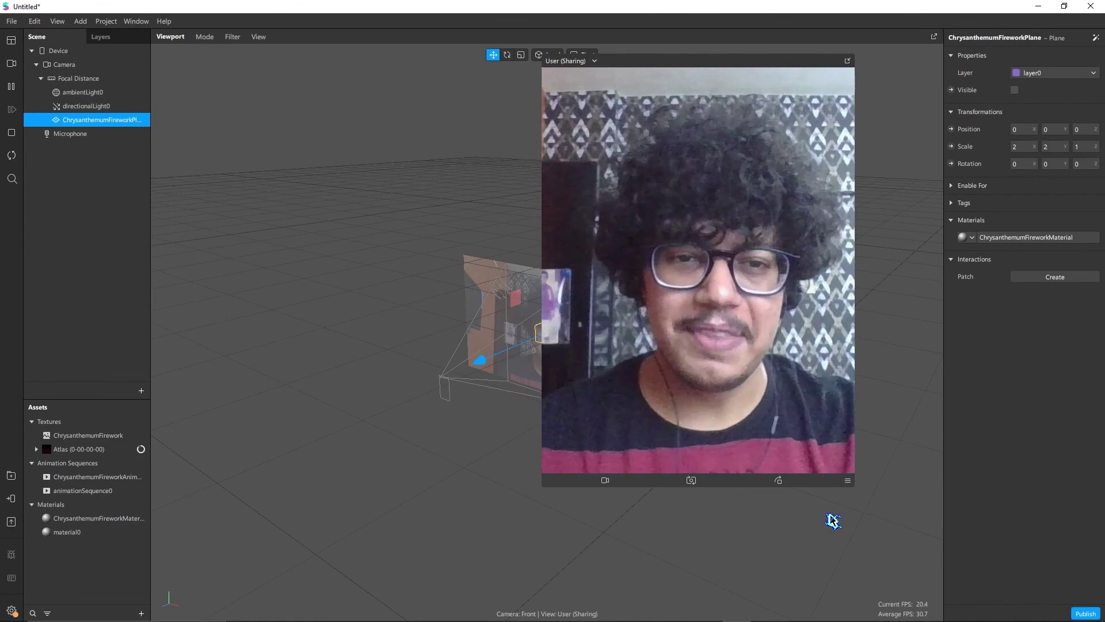